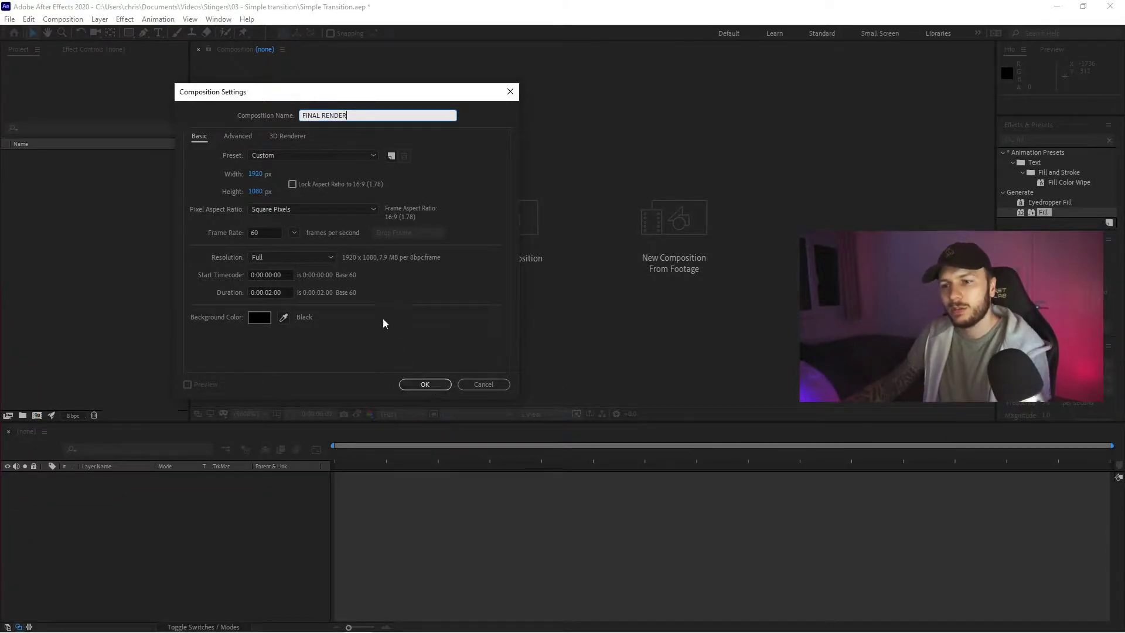
Create the 1920 x 1080, 60 fps, two-second composition FINAL RENDER and import fake-logo-1.png into the project
click(423, 388)
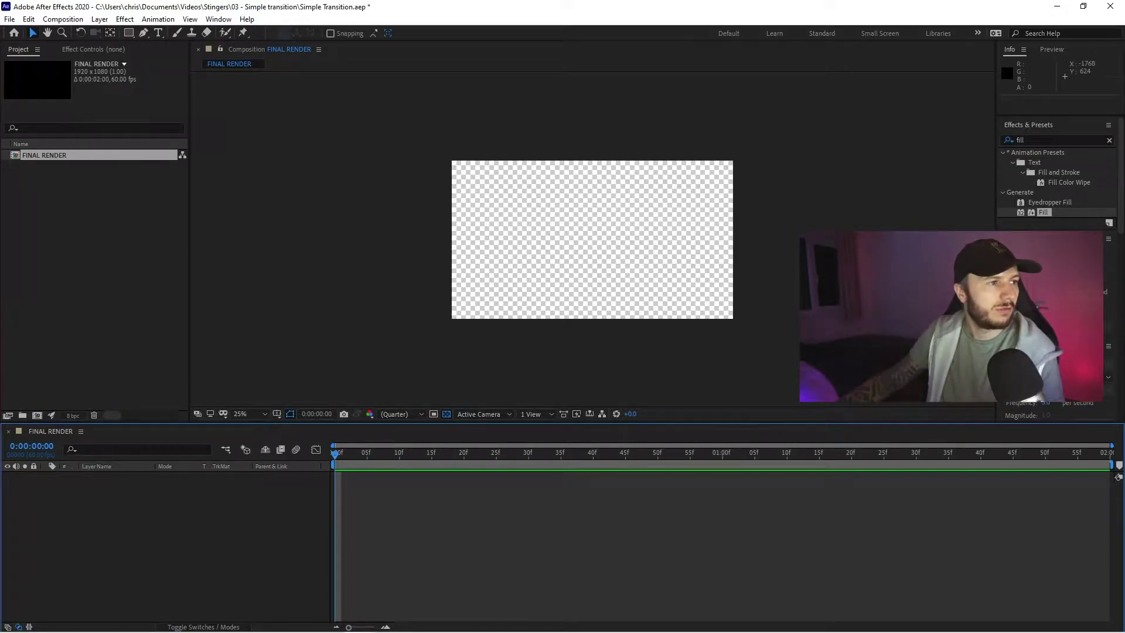
drag(146, 246, 97, 233)
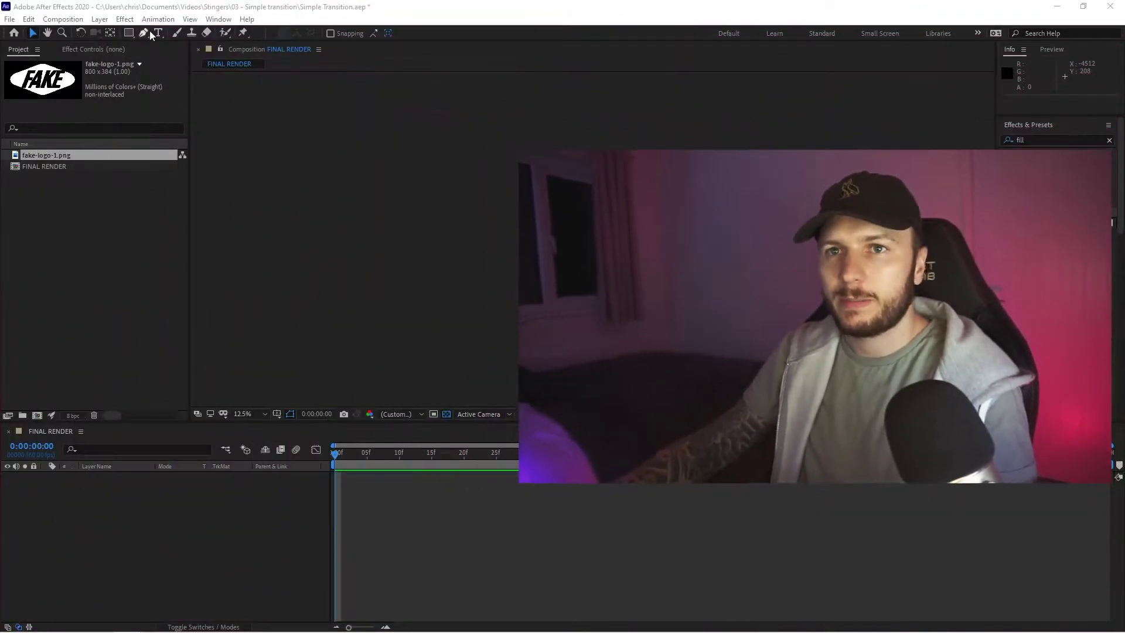
Activate the Rectangle tool and set its shape fill color to the dark tone 291D1D
click(128, 32)
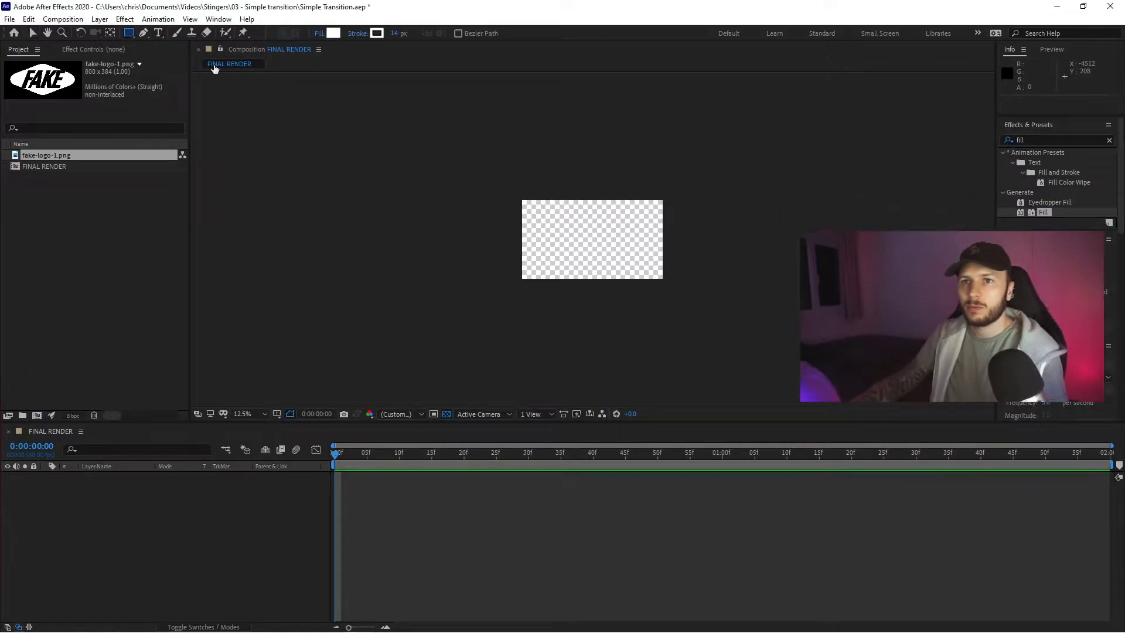
scroll(590, 256, up, 4)
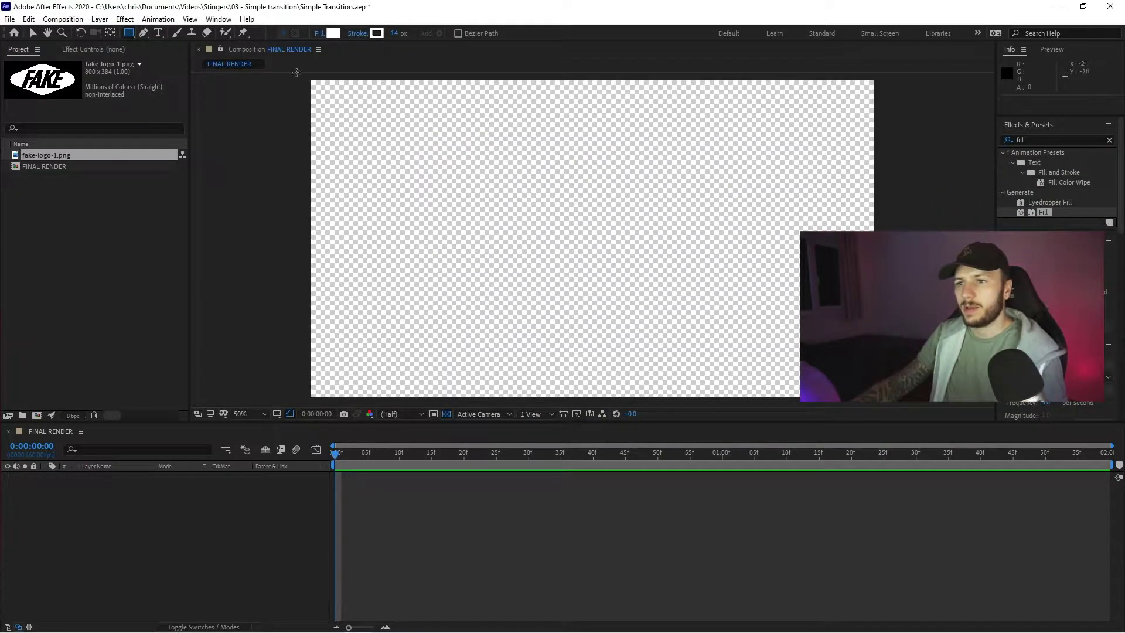
click(335, 34)
drag(526, 438, 454, 495)
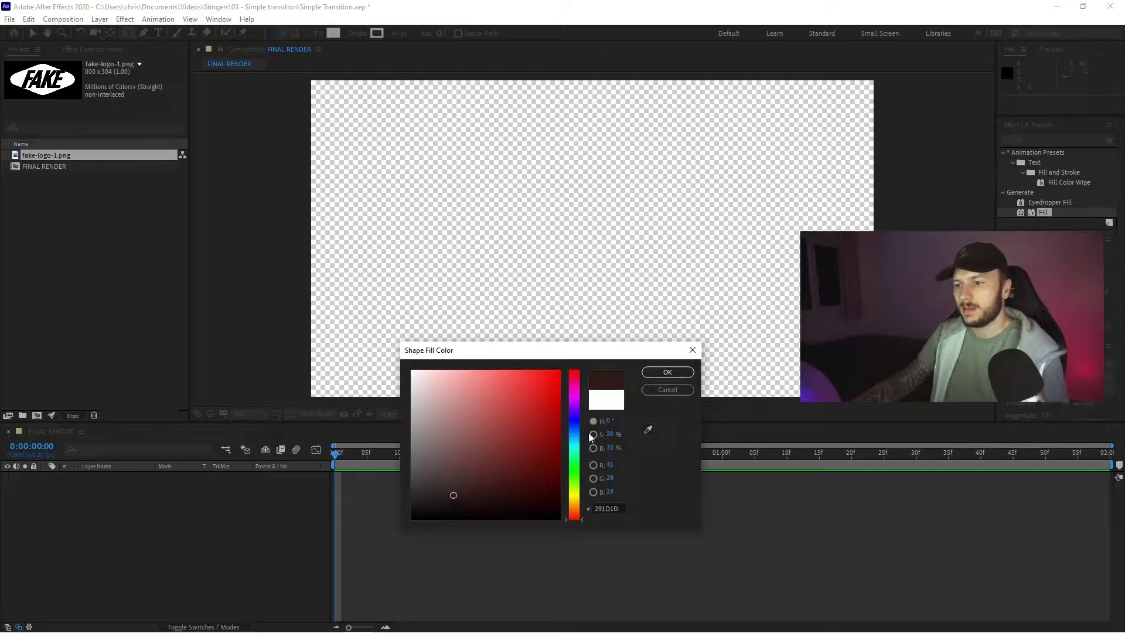
click(666, 374)
Draw a rectangle about 544 by 434 px in the left half of the frame and add a position keyframe at 0:00
drag(333, 181, 492, 307)
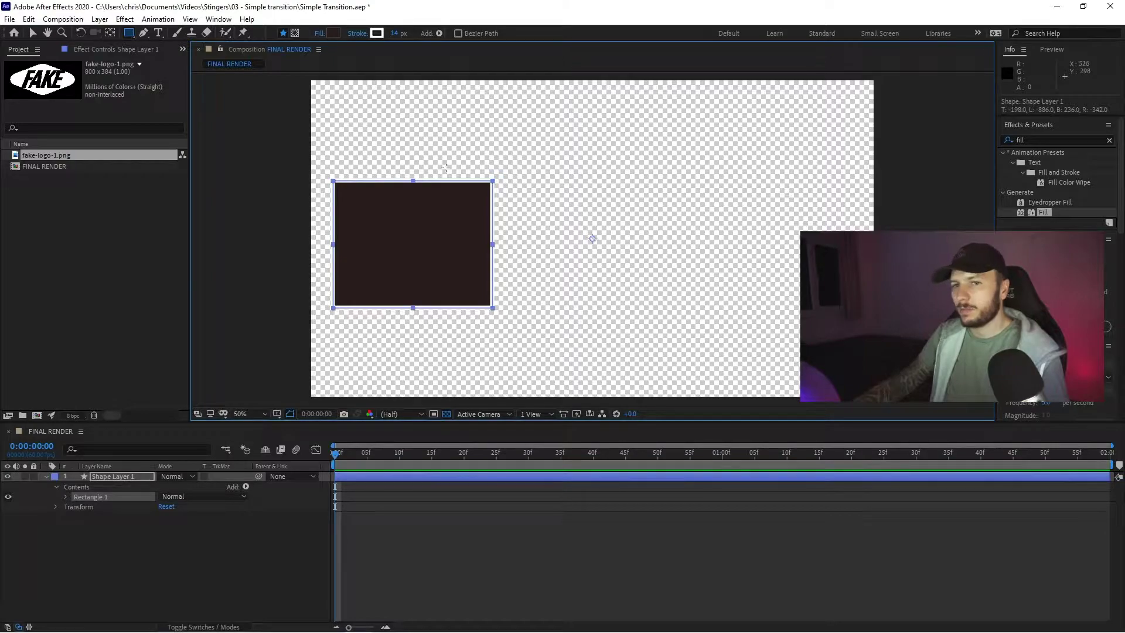
click(111, 477)
key(p)
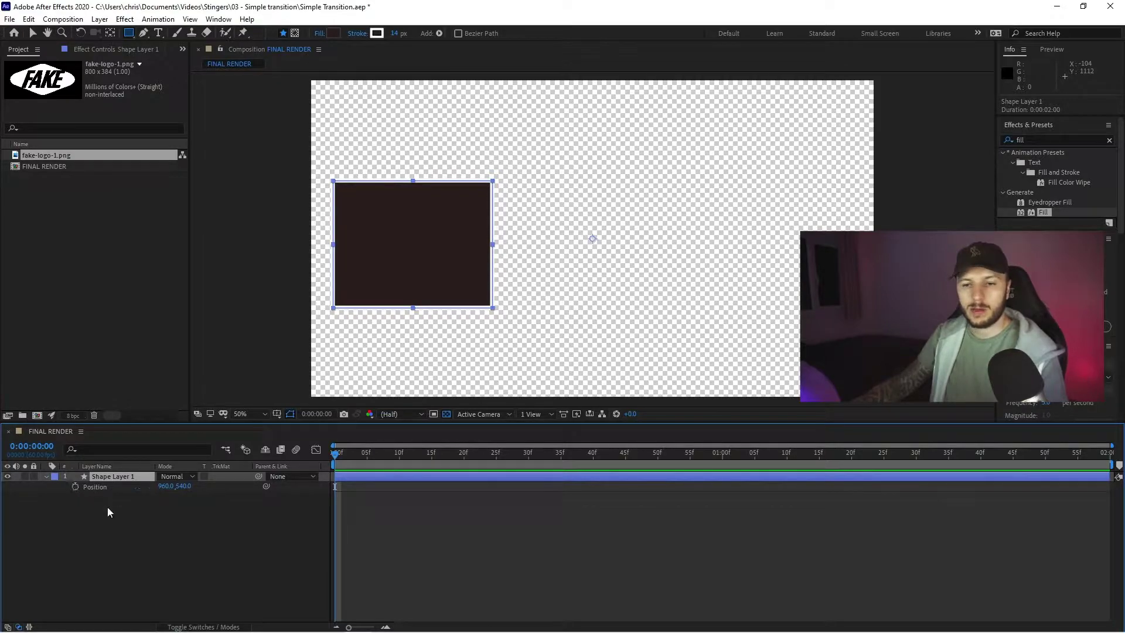
click(76, 487)
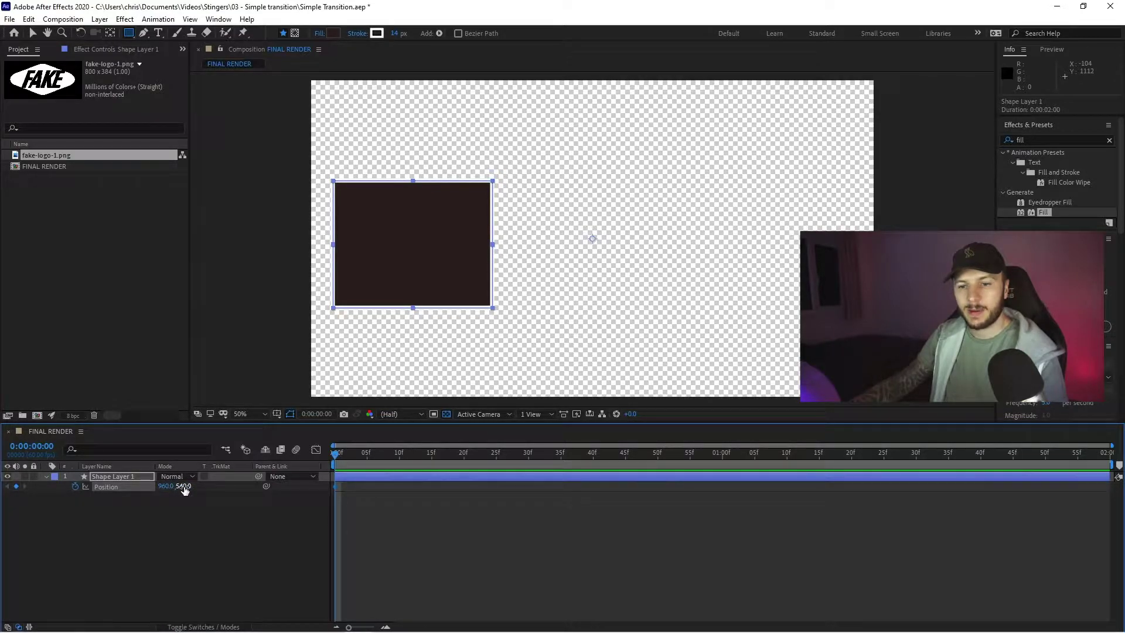
Add a second position keyframe at frame 58 and move the rectangle right to an X position of about 1578
drag(336, 457, 709, 463)
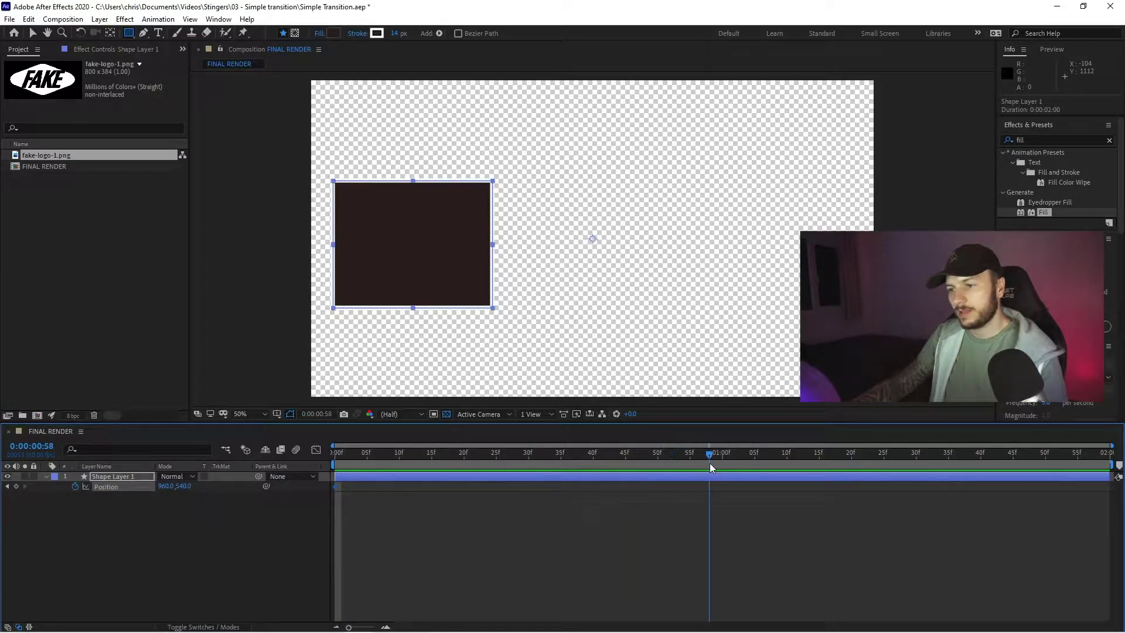
click(17, 486)
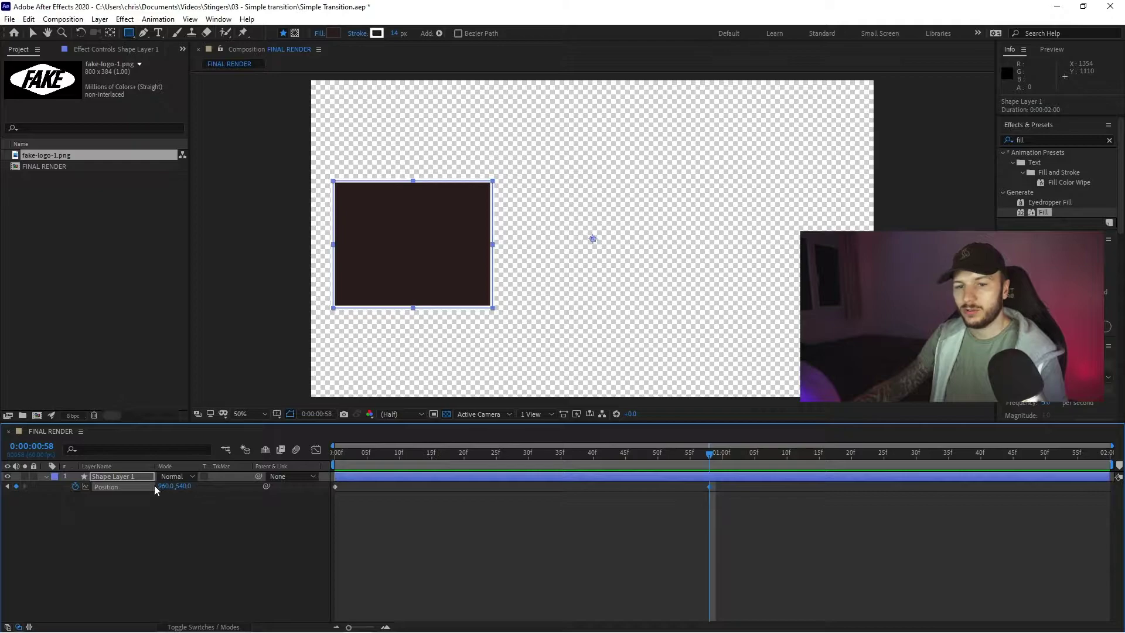
drag(167, 486, 588, 516)
Preview the rectangle's movement from the start of the composition, and delete the shape layer
drag(711, 459, 322, 465)
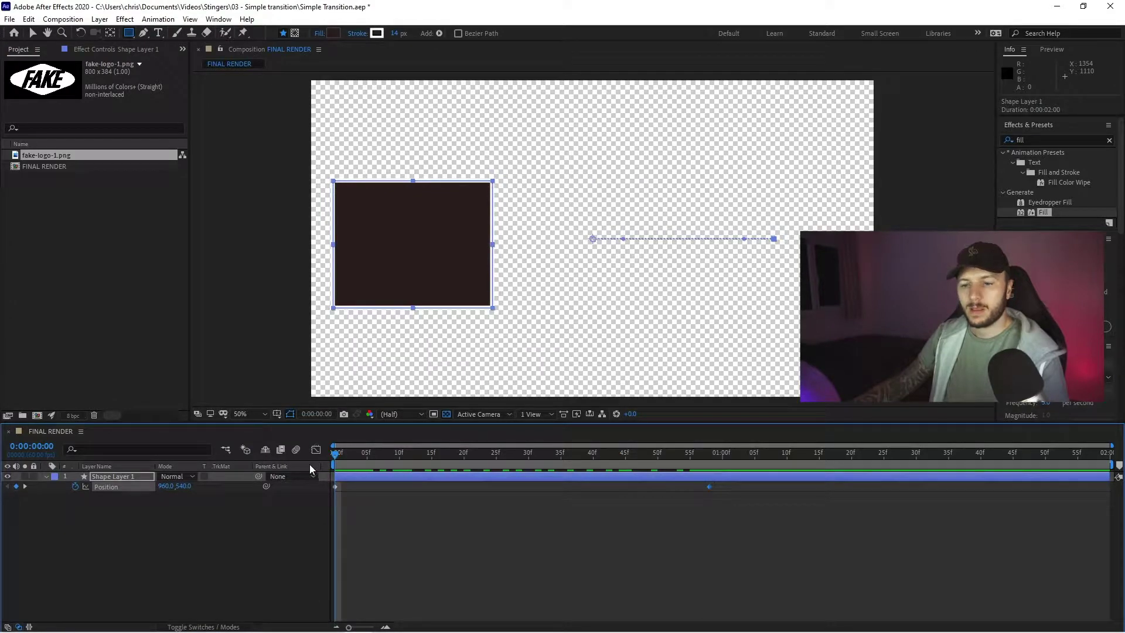
key(space)
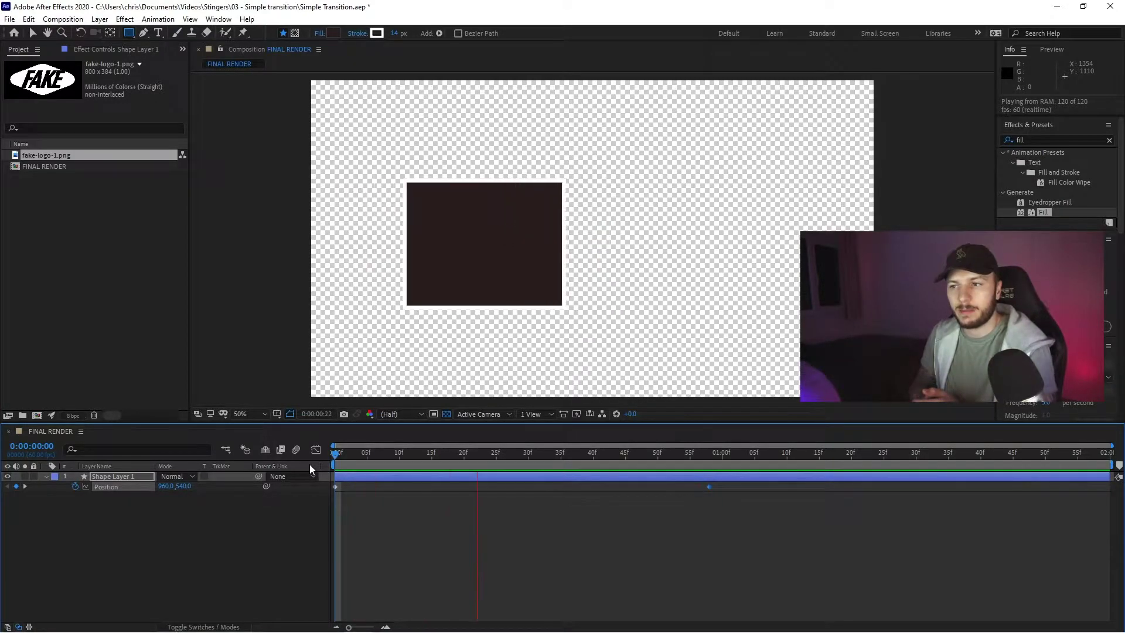
key(space)
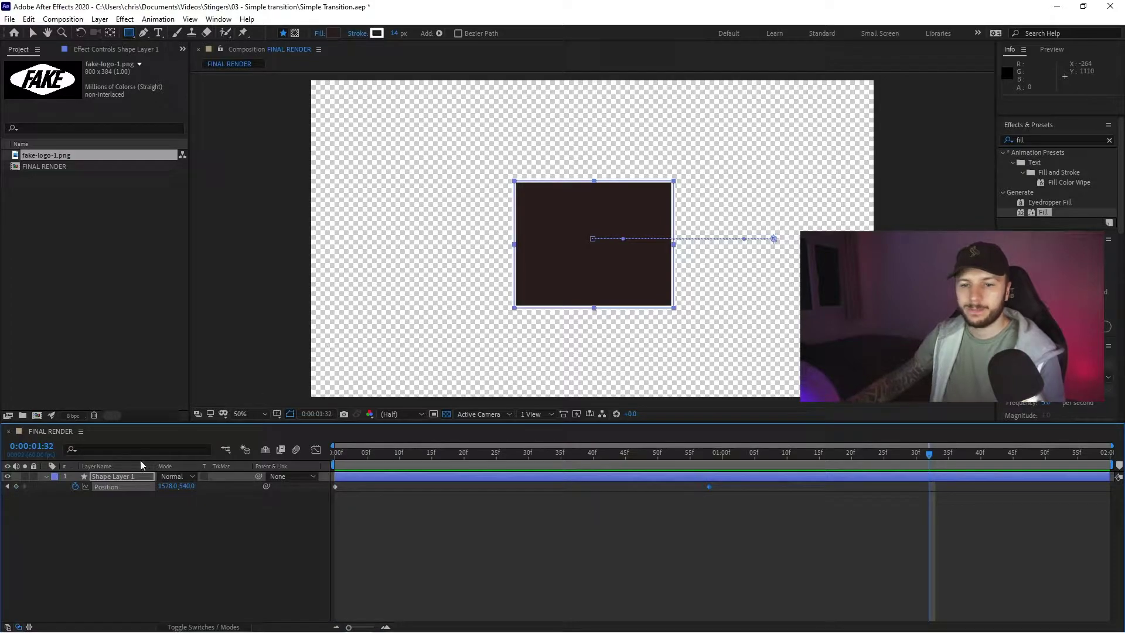
click(108, 475)
key(Delete)
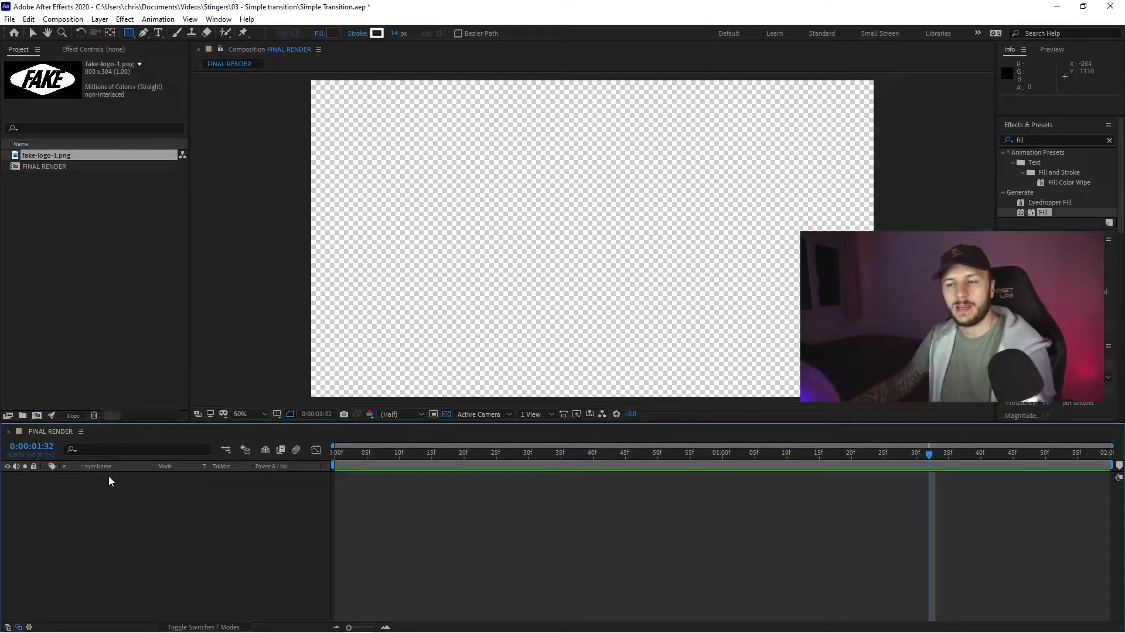
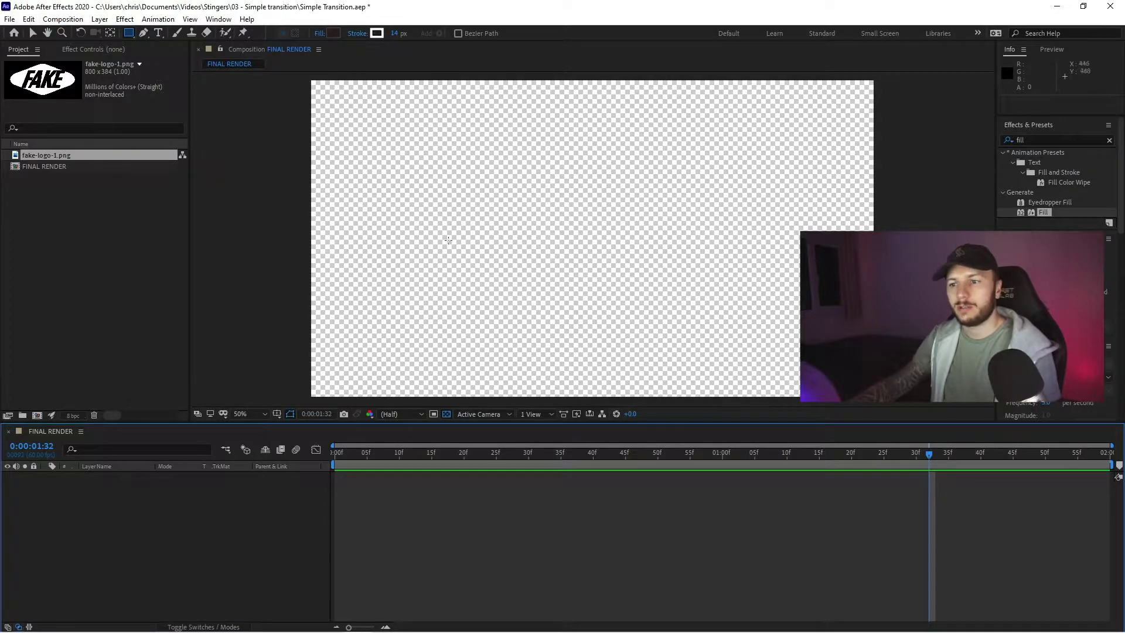
Turn the transparency grid off and back on to compare the two background displays
click(445, 415)
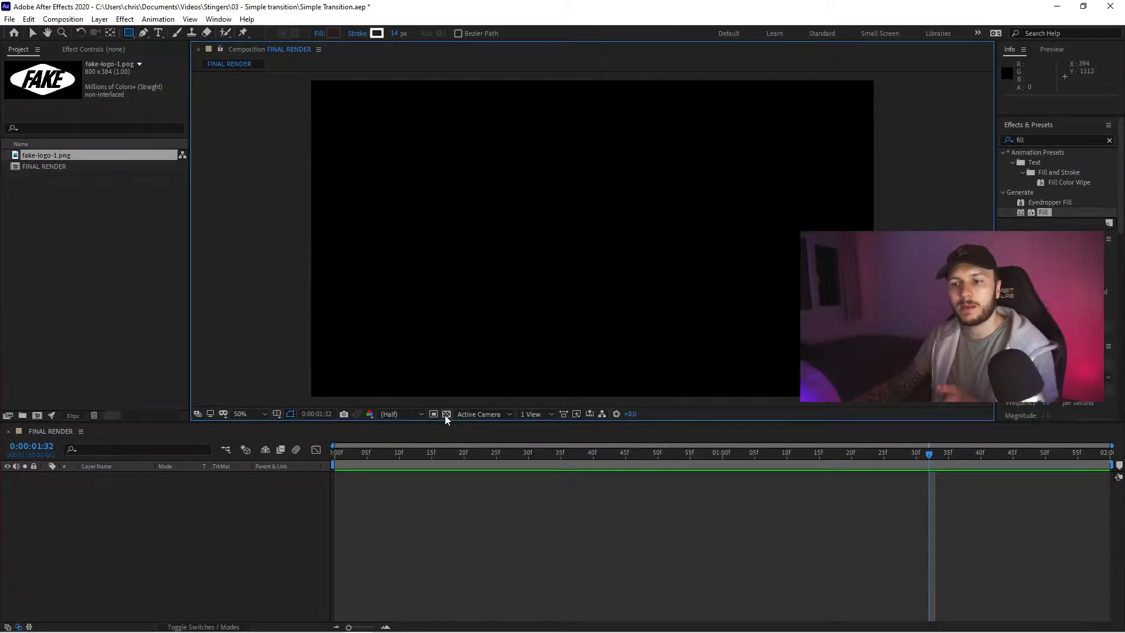
click(444, 414)
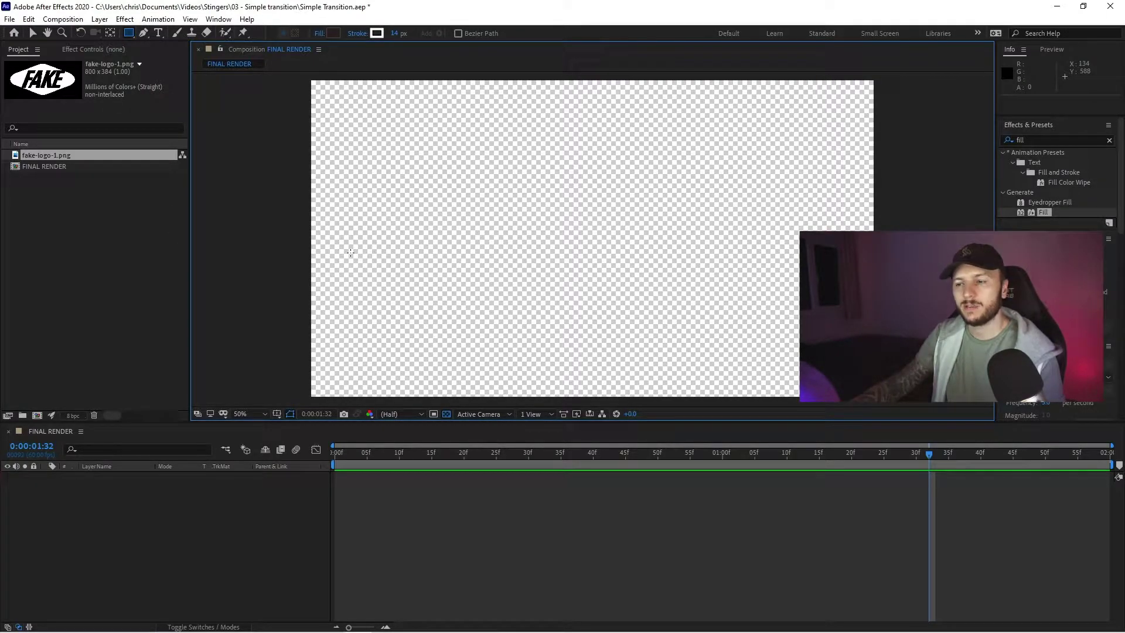
Draw a rectangle about 2168 by 2576 px covering the whole frame and rotate its layer to -20°
key(comma)
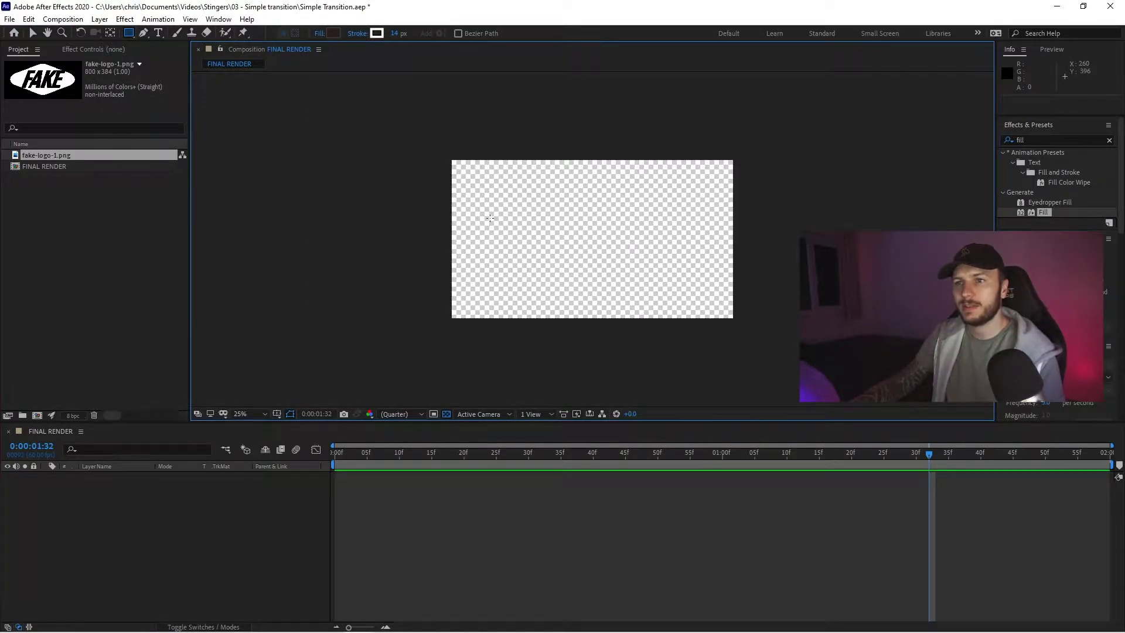
key(comma)
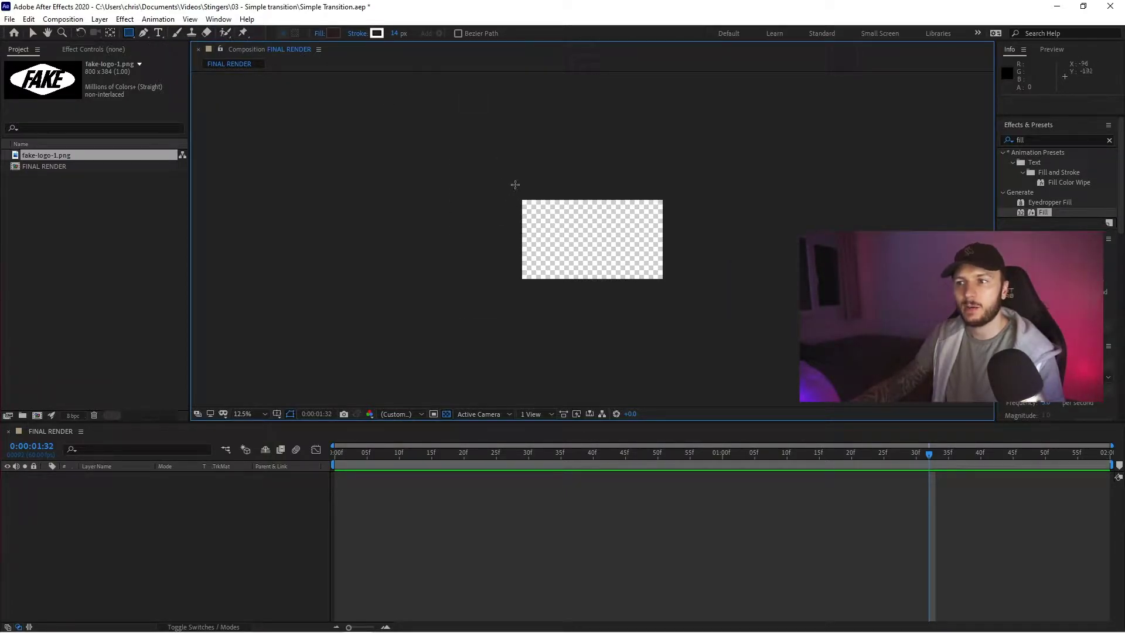
drag(513, 158, 672, 345)
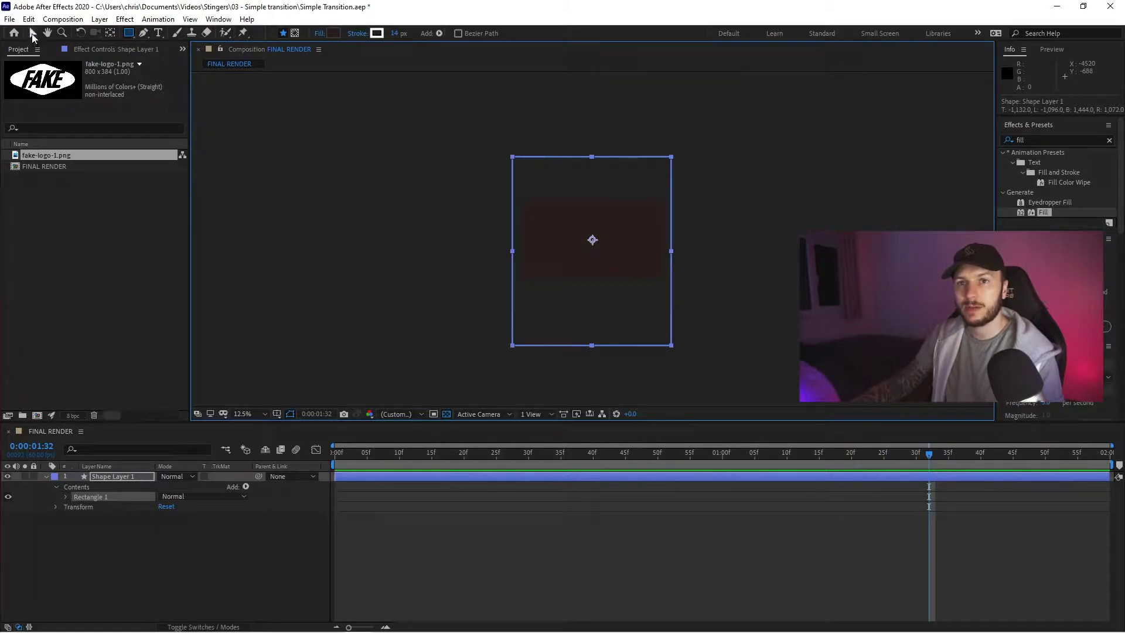
click(114, 477)
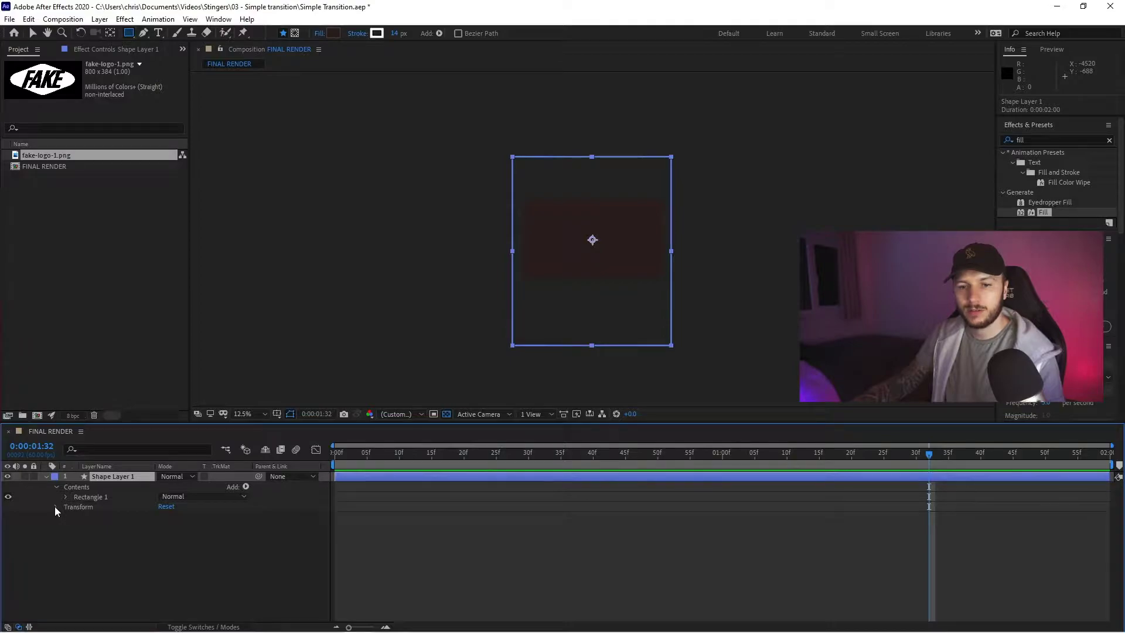
click(56, 507)
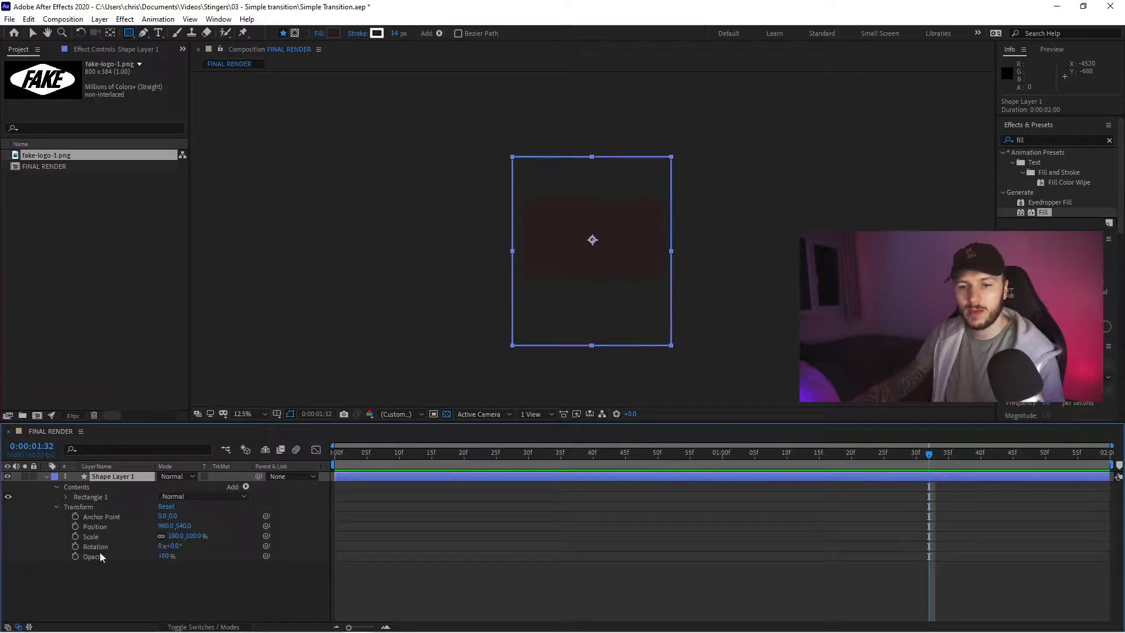
drag(181, 545, 168, 546)
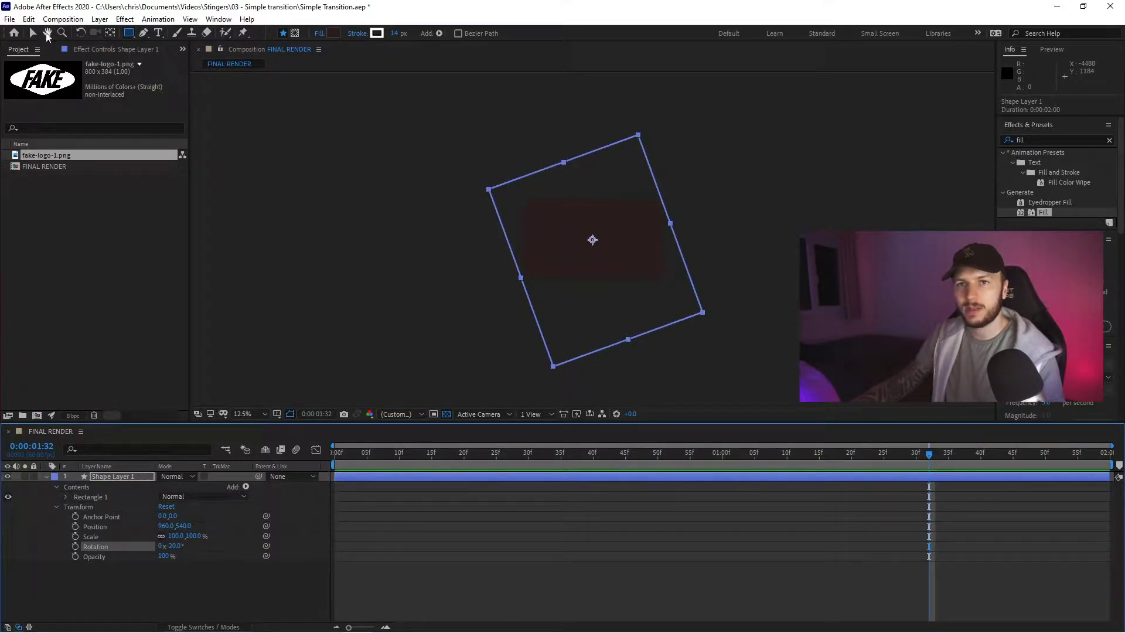
Stretch the rotated rectangle to about 103.4 by 135.5% scale and position it at about 984, 540 so it covers the frame
click(32, 35)
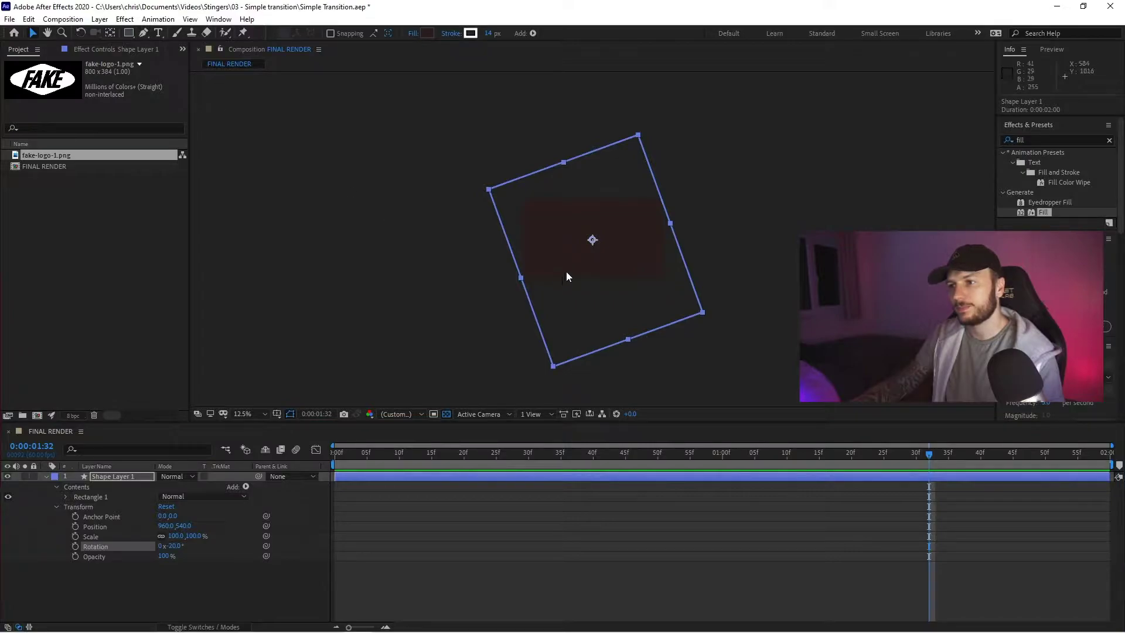
click(565, 161)
drag(565, 162, 556, 133)
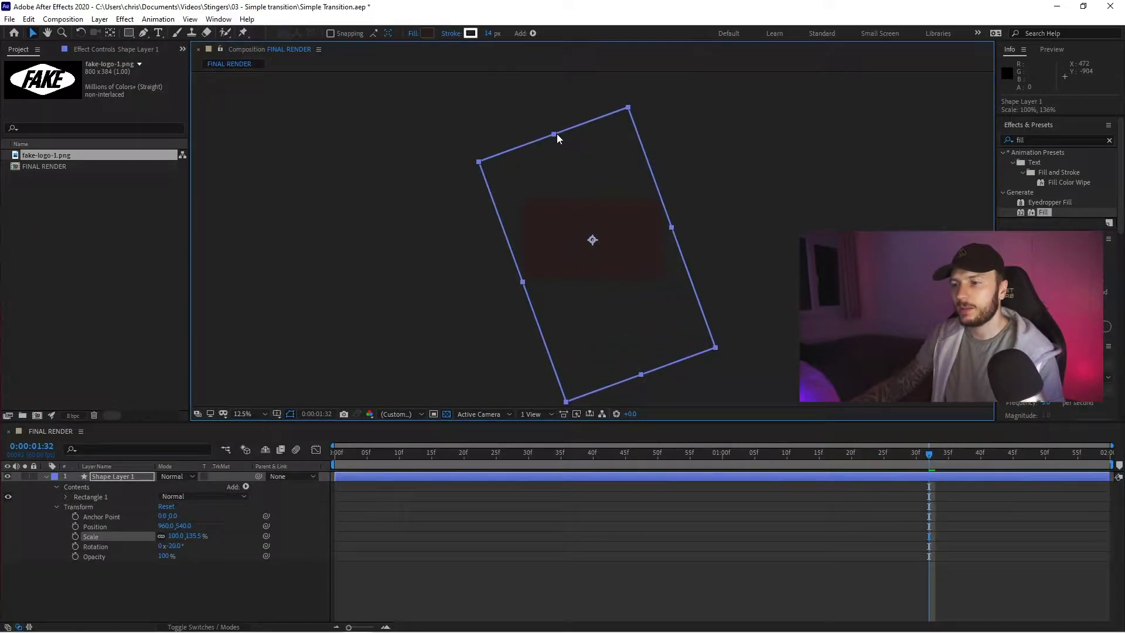
drag(622, 234, 620, 218)
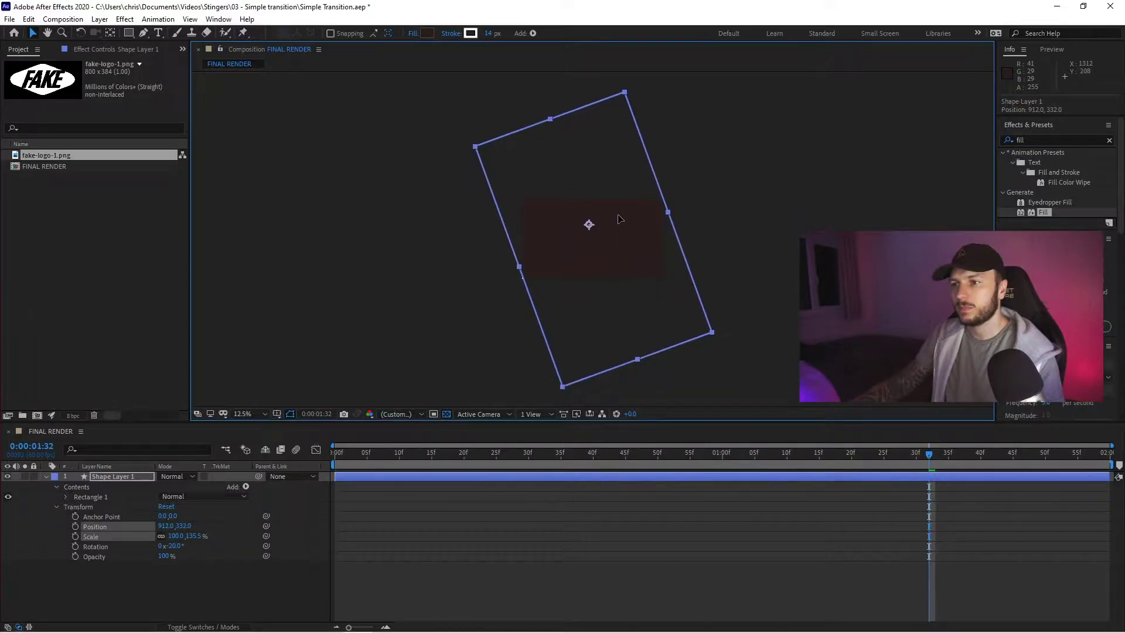
drag(518, 264, 514, 265)
drag(595, 268, 591, 261)
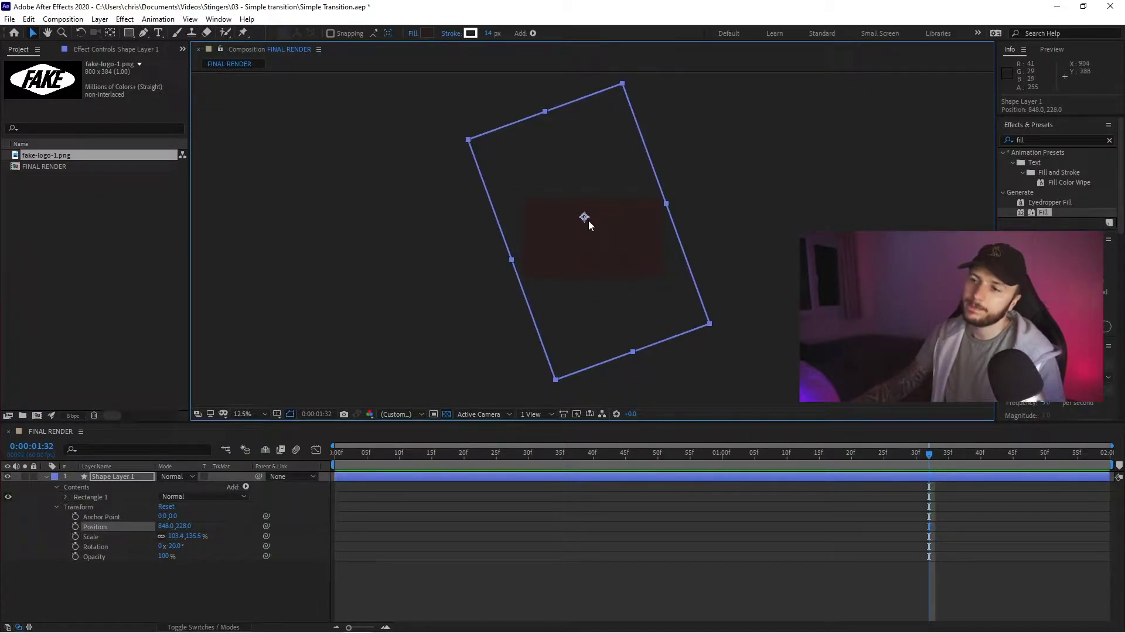
drag(589, 230, 600, 254)
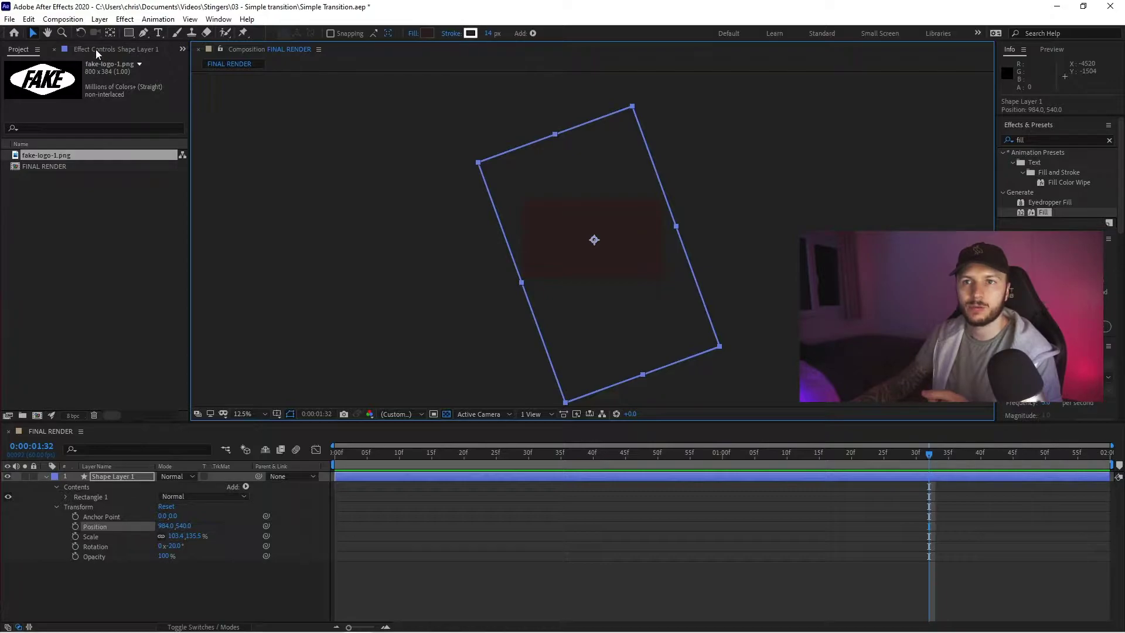
Find the Fill effect by searching for "fill" and apply it to the rectangle's shape layer
click(217, 19)
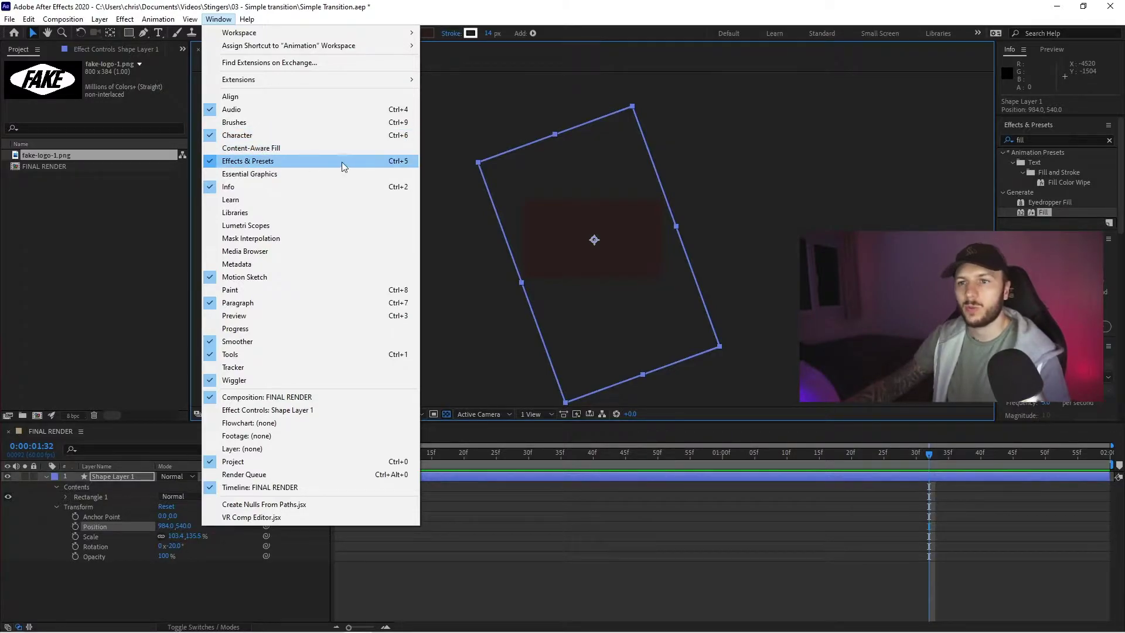
click(148, 226)
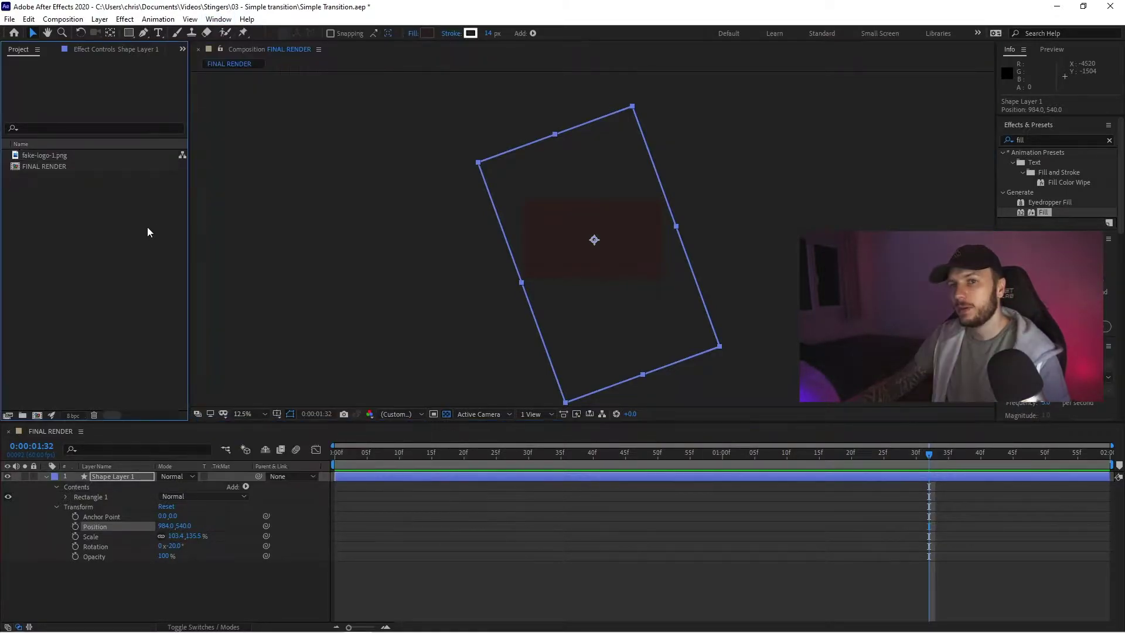
key(ctrl+5)
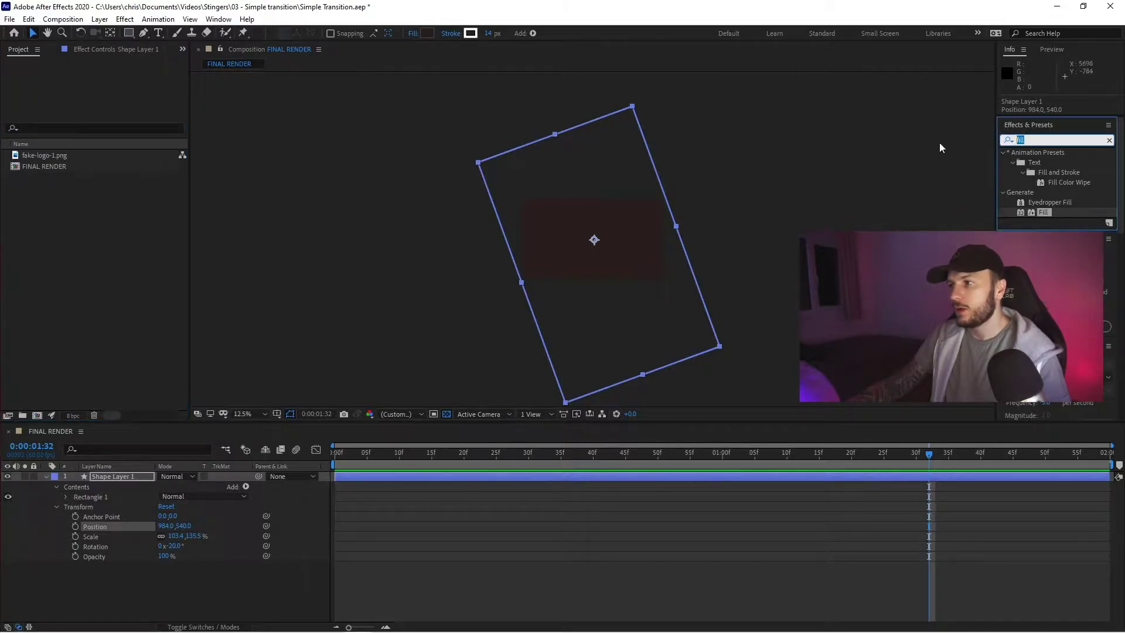
text(fill)
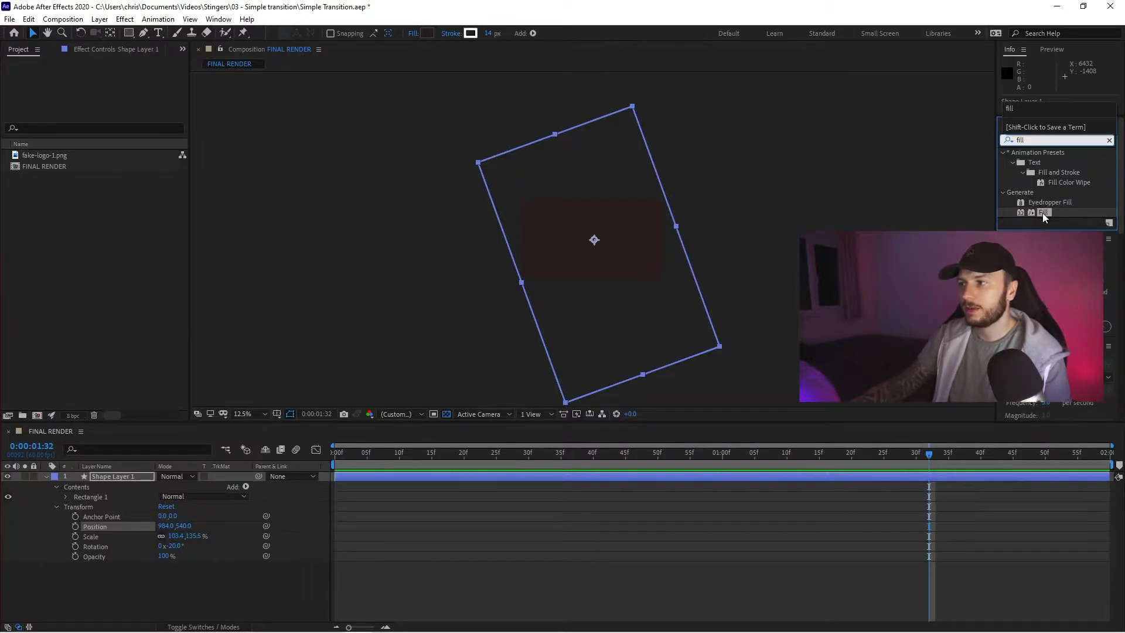
drag(1042, 213, 605, 258)
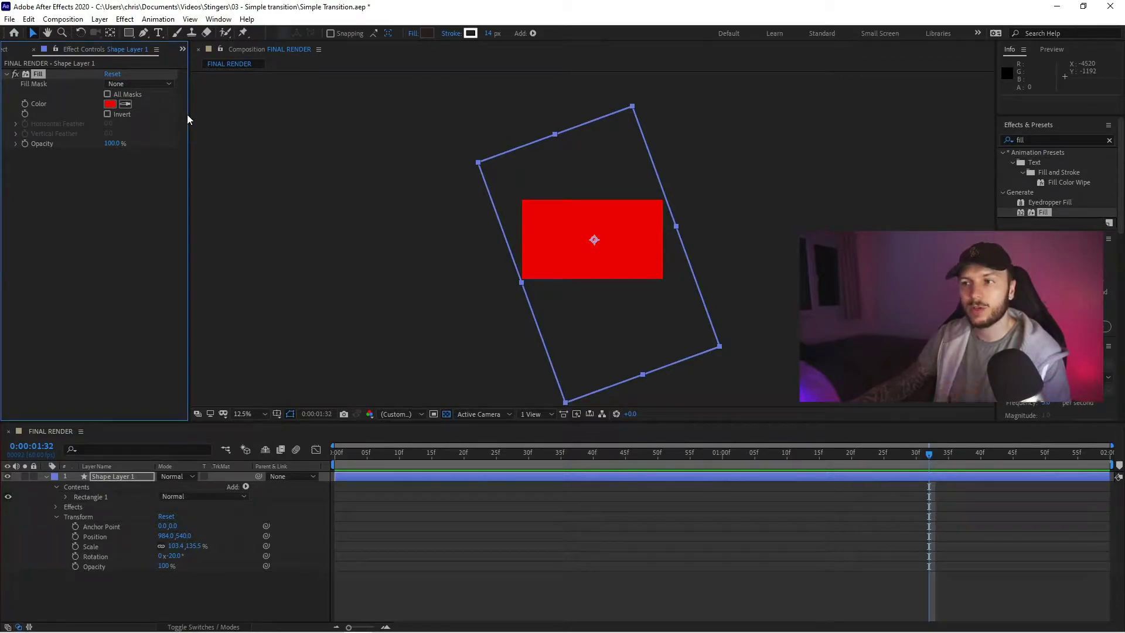
Set the Fill effect's color on the rectangle layer to 1A1A1A
click(109, 104)
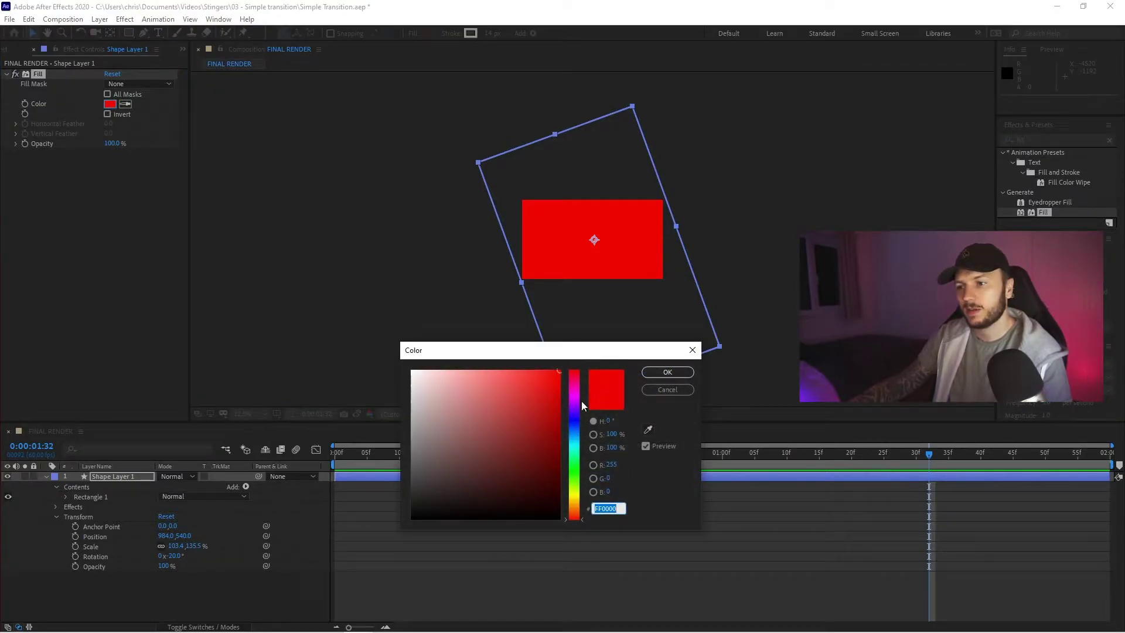
text(1A1A1A)
key(Return)
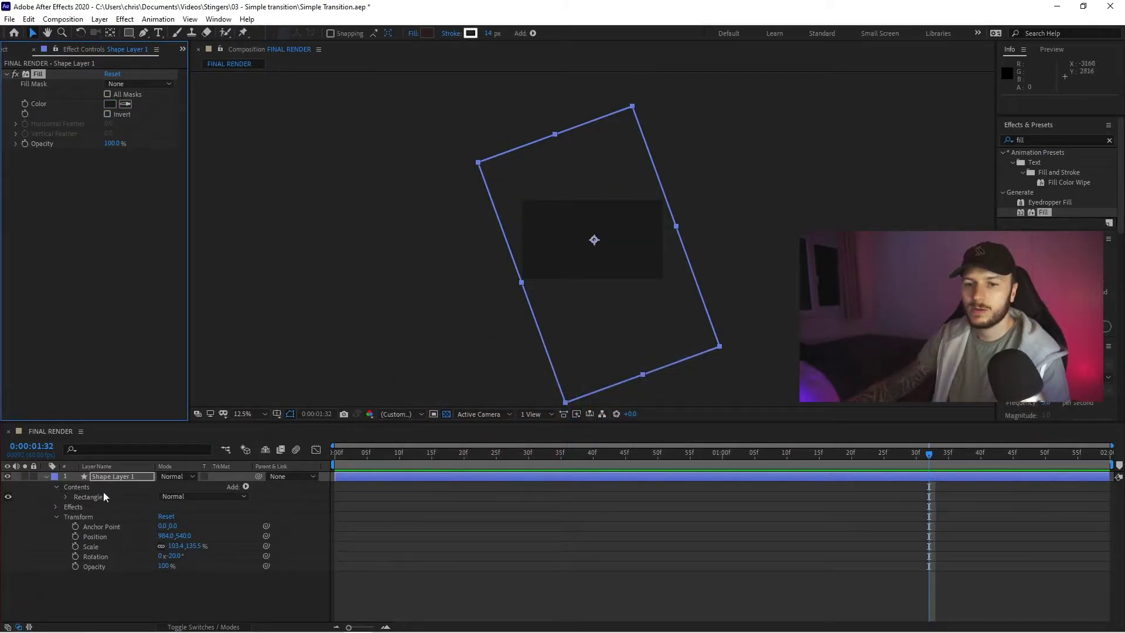
Keyframe the rectangle layer's position at 0:00 and move it just outside the frame's left edge, at about -1409, 540
click(47, 477)
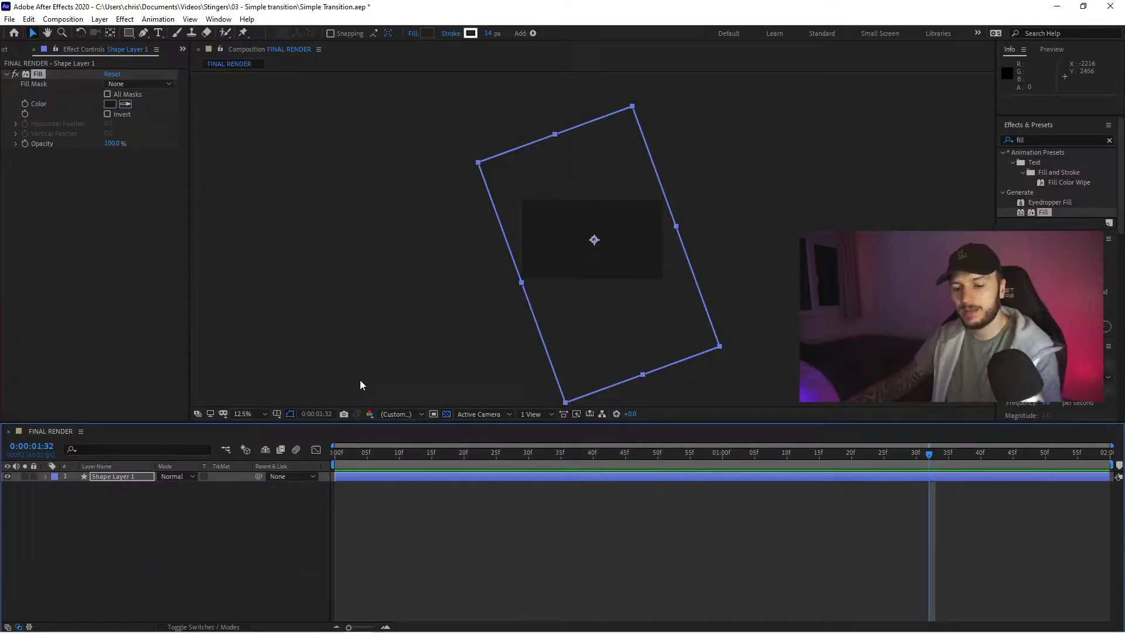
key(p)
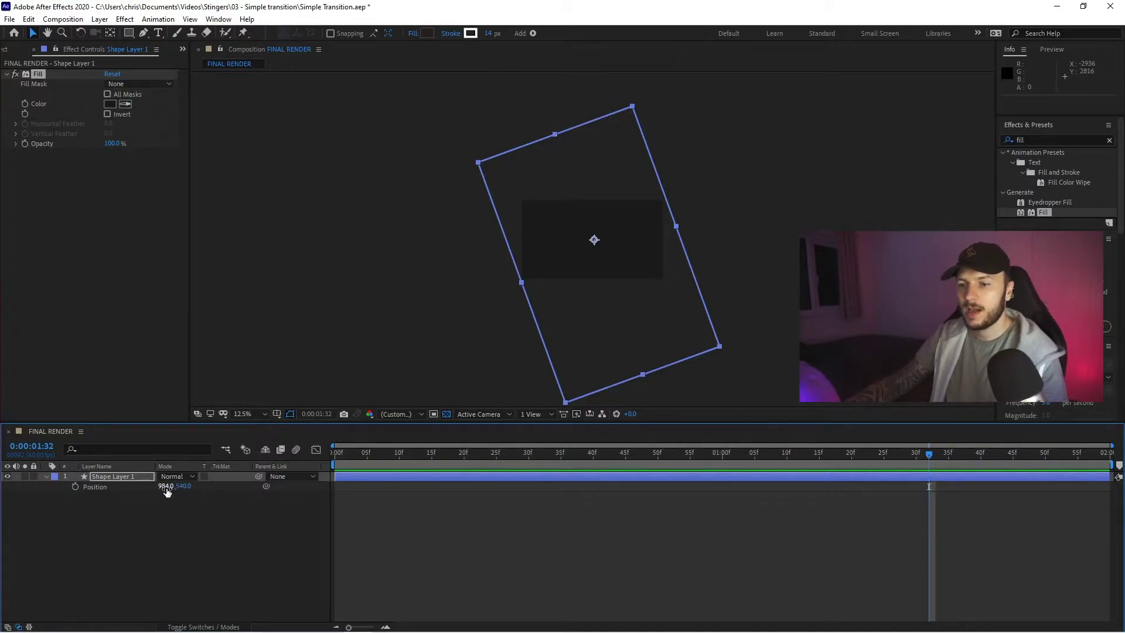
drag(937, 452, 321, 457)
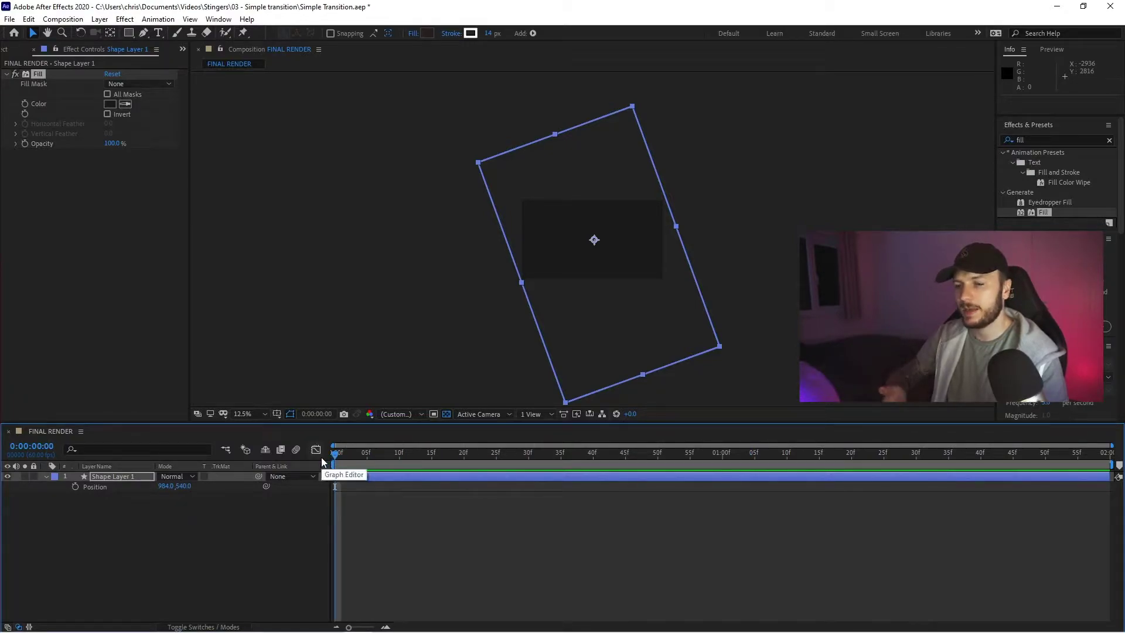
click(75, 487)
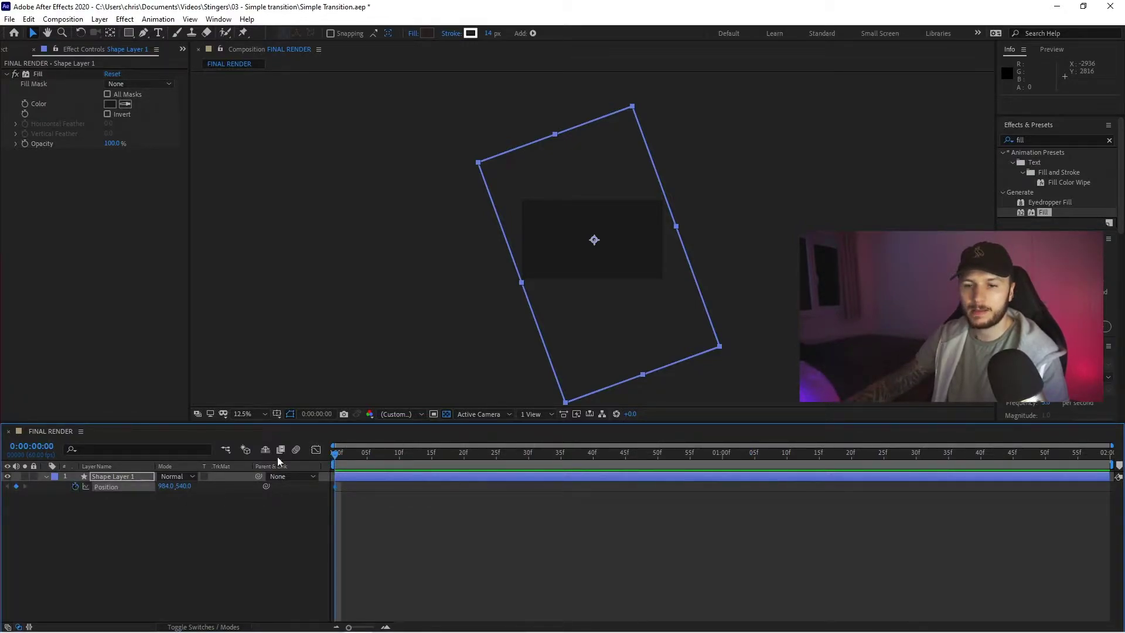
click(167, 486)
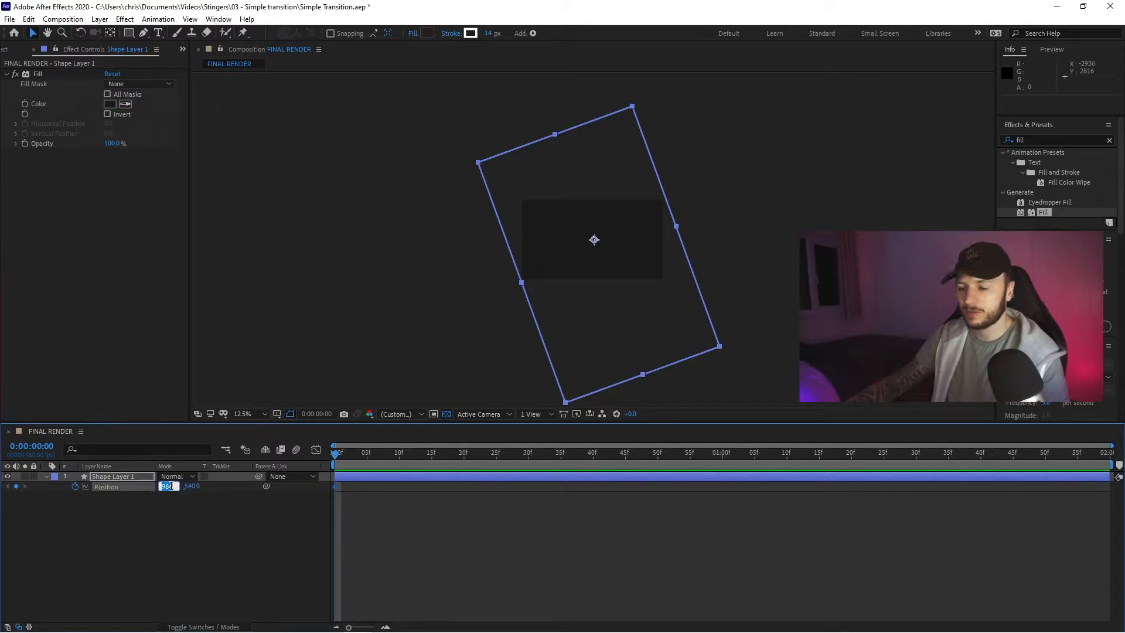
text(-100)
key(Tab)
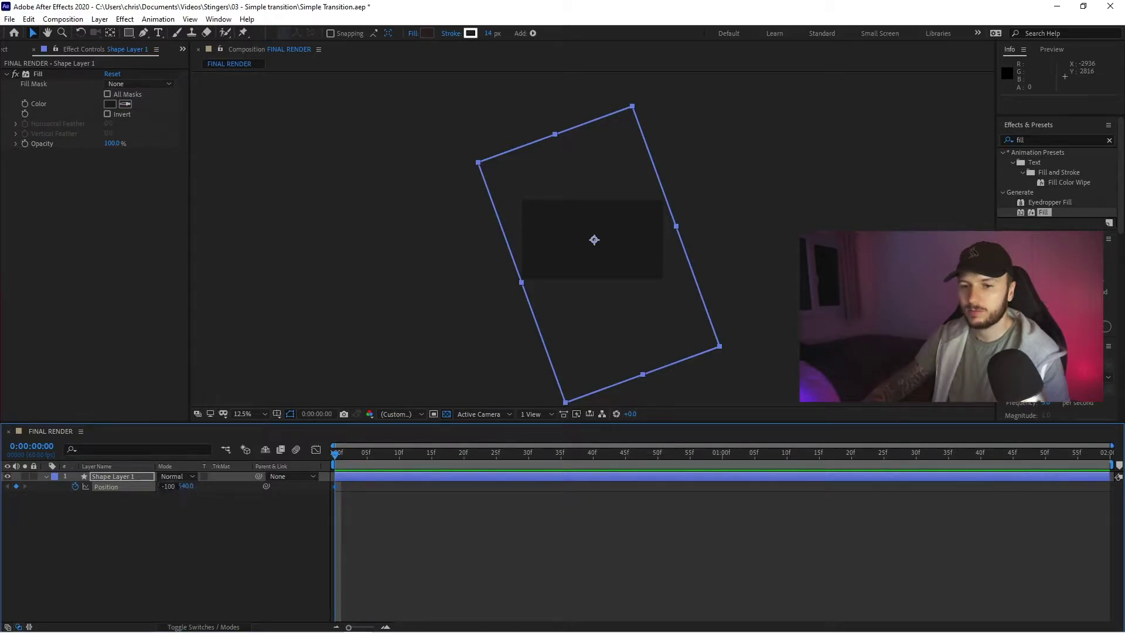
drag(167, 486, 6, 488)
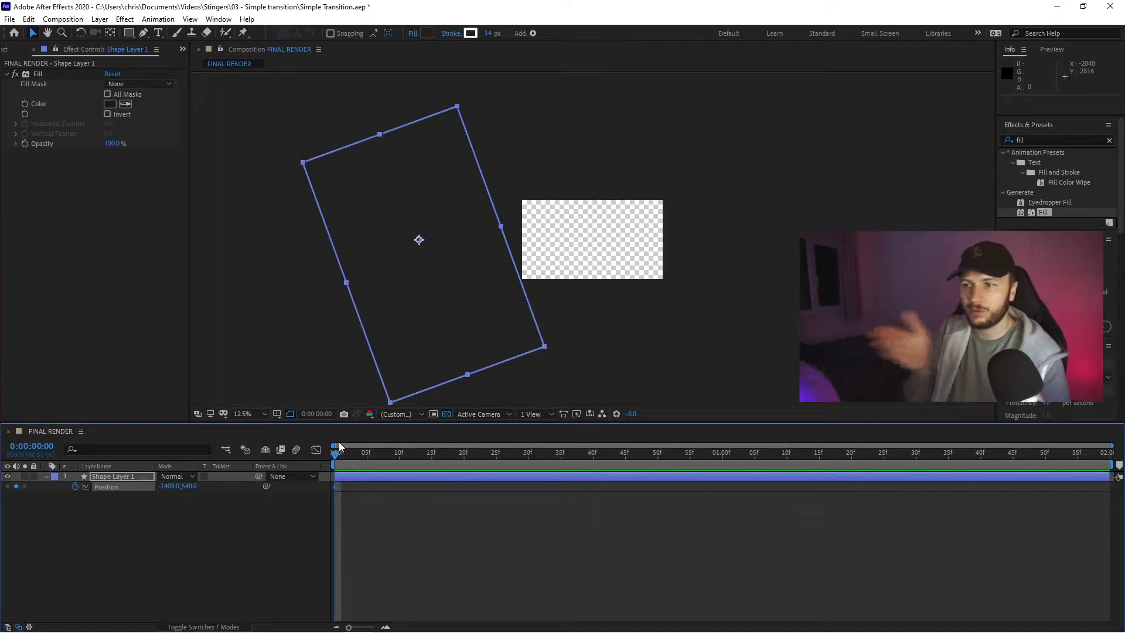
Add a position keyframe at 0:00:01:59 with the rectangle beyond the frame's right edge, at about 3367, 540, and preview the movement
drag(337, 450, 1108, 460)
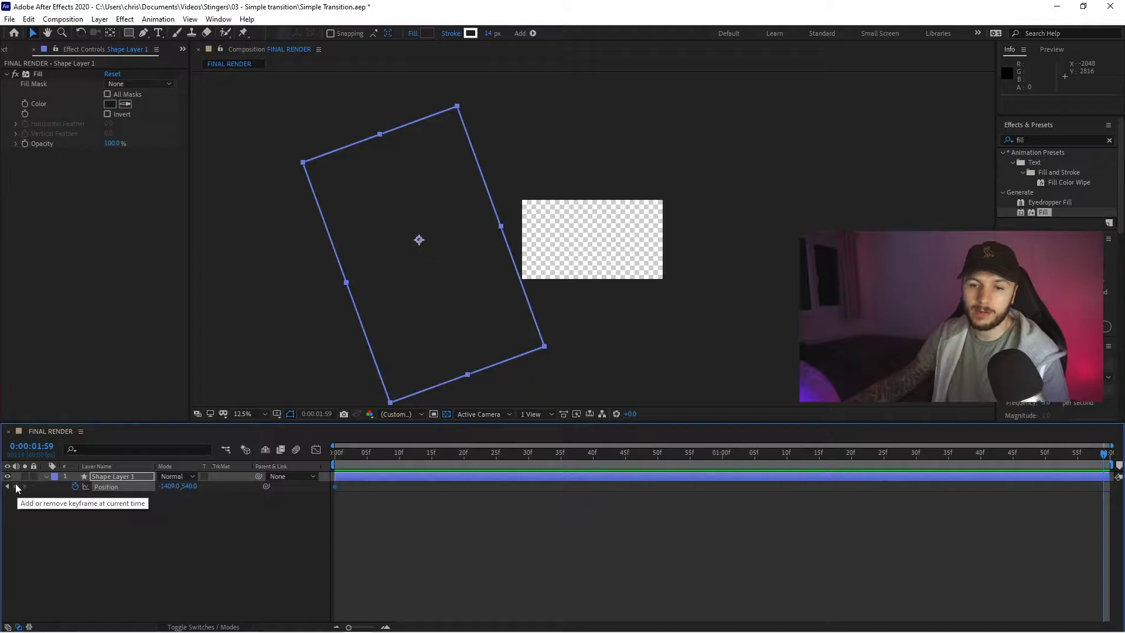
click(17, 487)
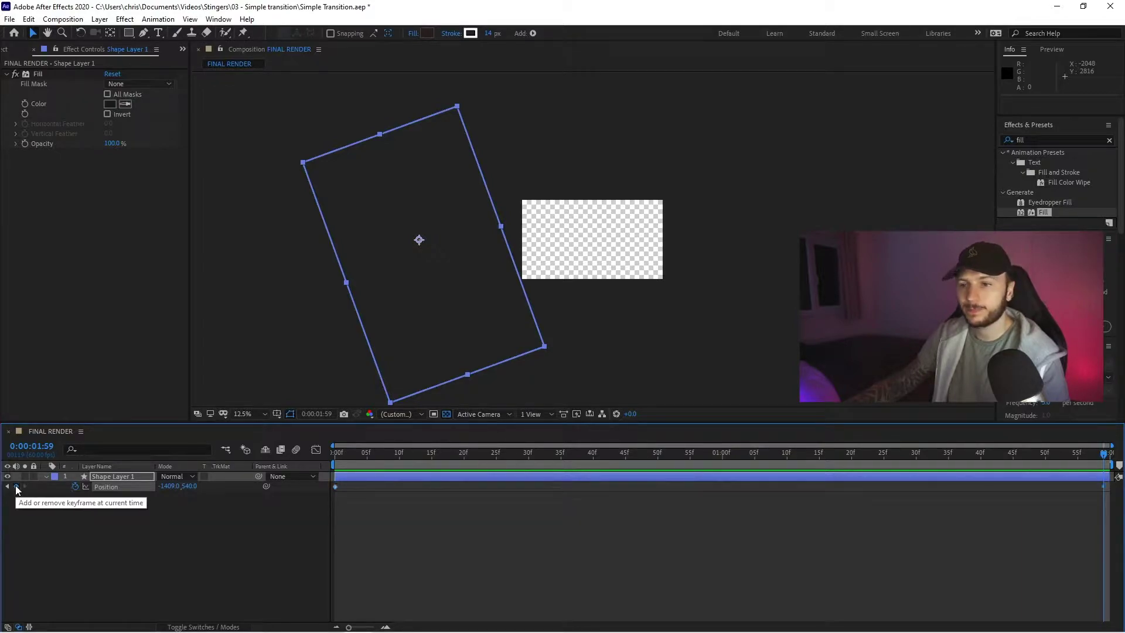
drag(391, 275, 741, 276)
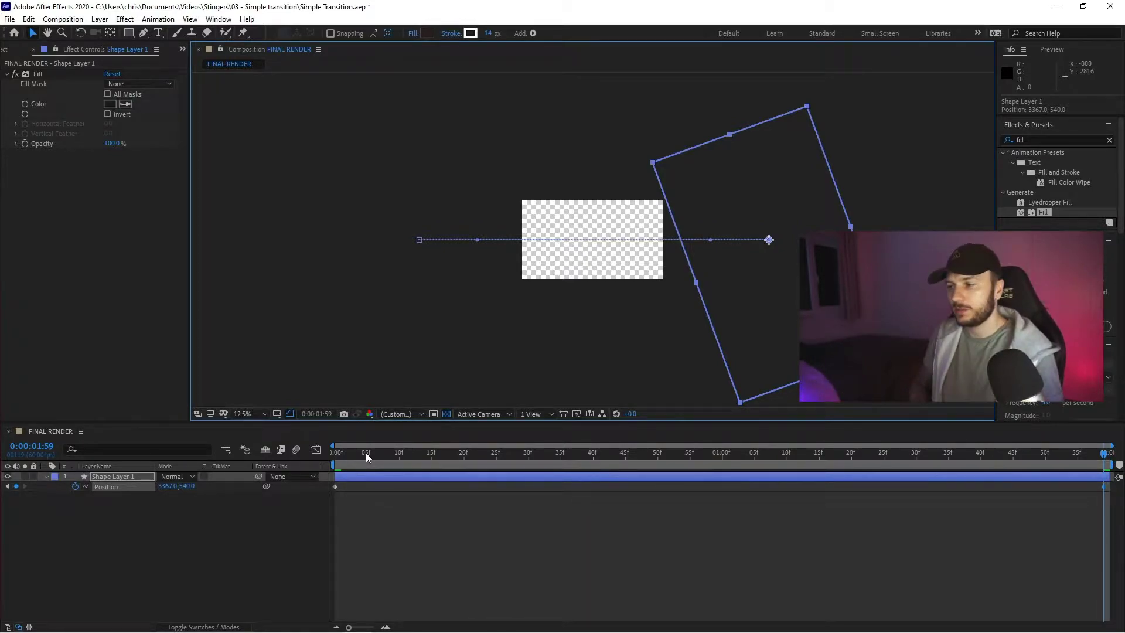
key(space)
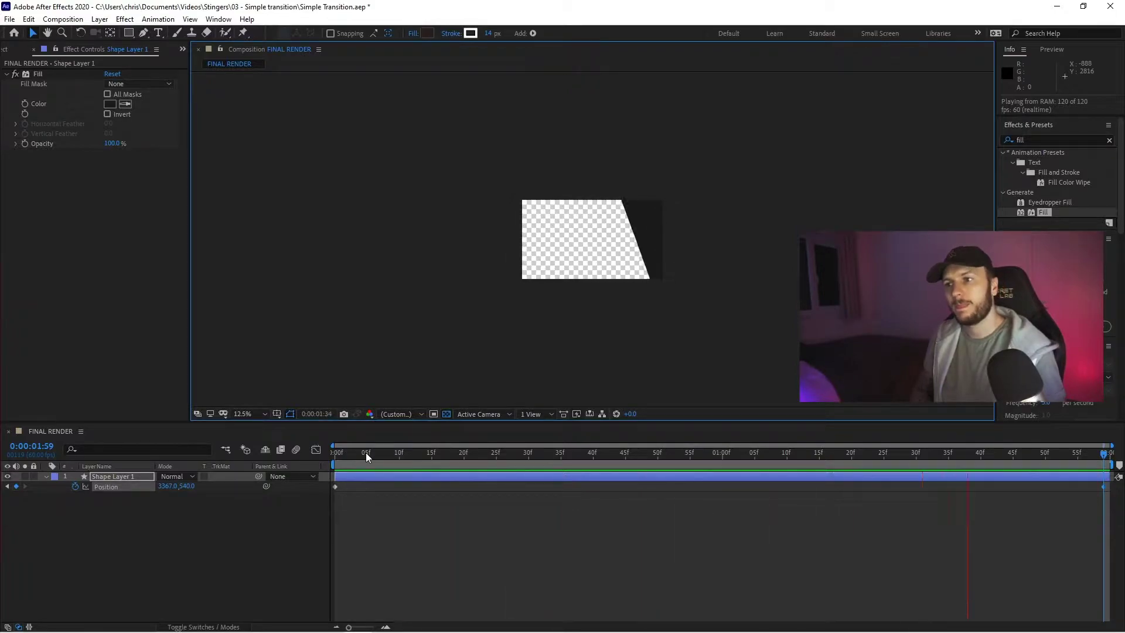
key(space)
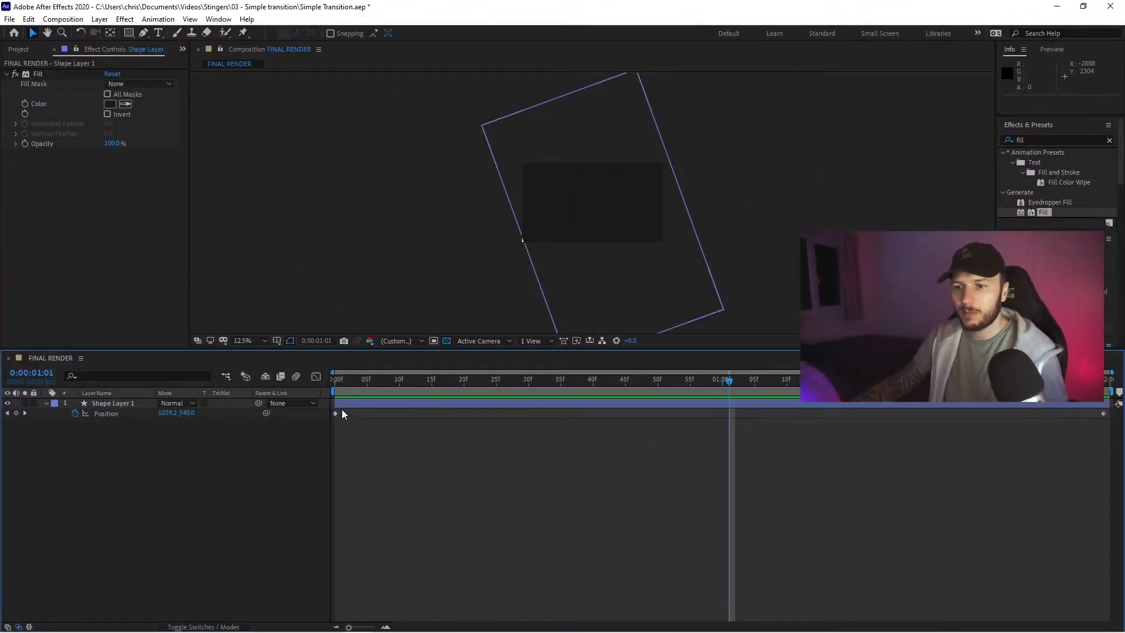
Apply Easy Ease to both position keyframes of the rectangle layer
click(335, 414)
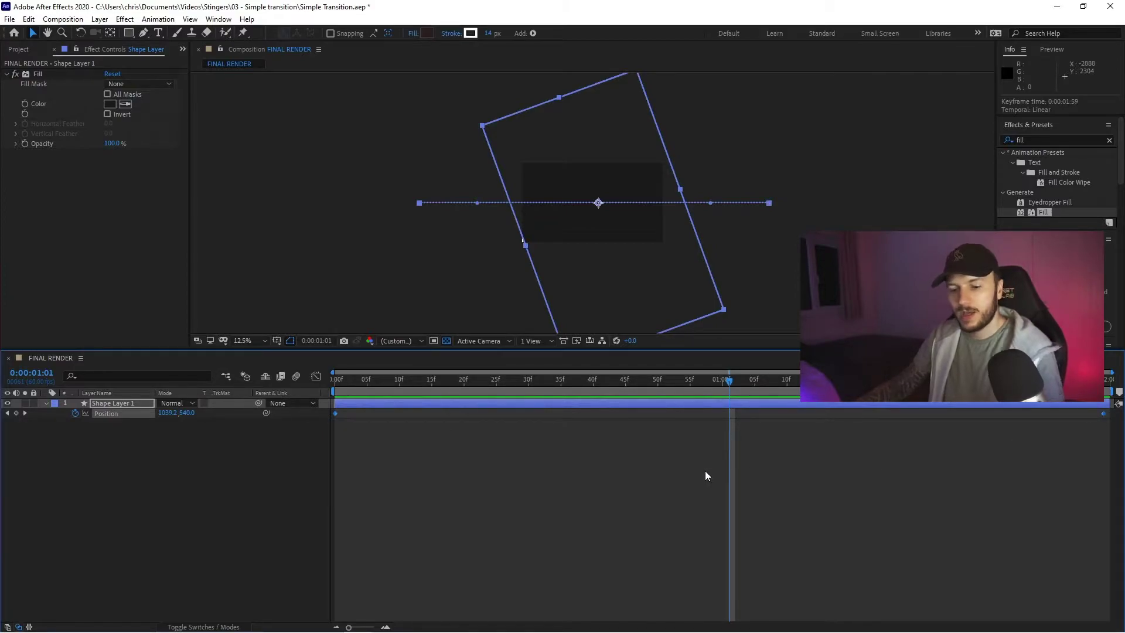
key(F9)
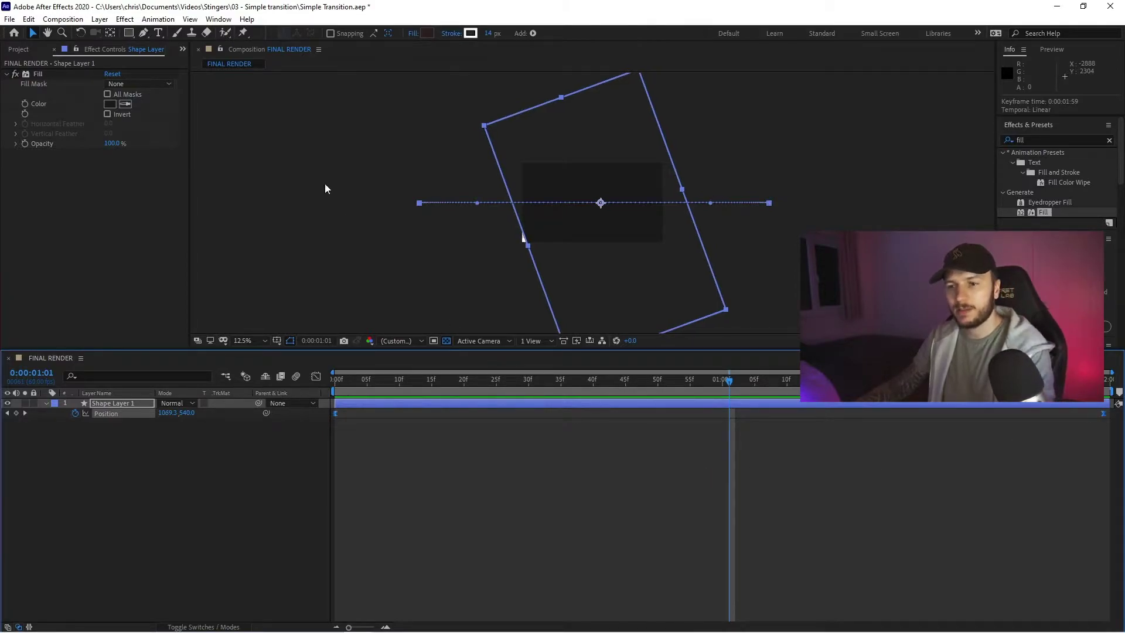
click(158, 18)
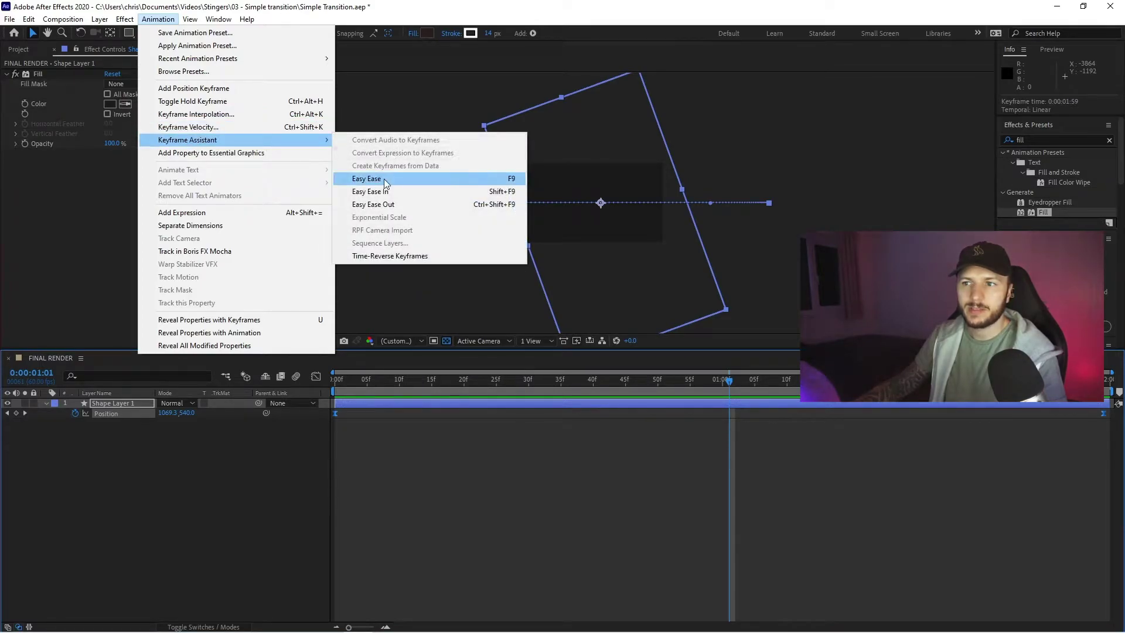
click(493, 492)
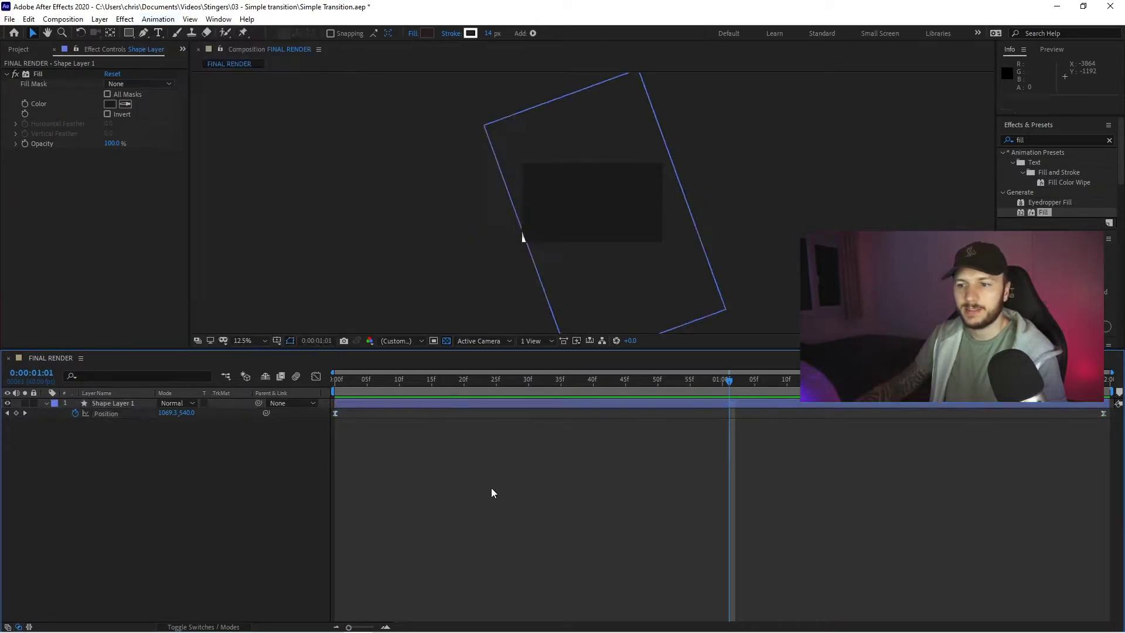
Show the layer's position in the Graph Editor, check the value graph and switch back to the speed graph
click(399, 404)
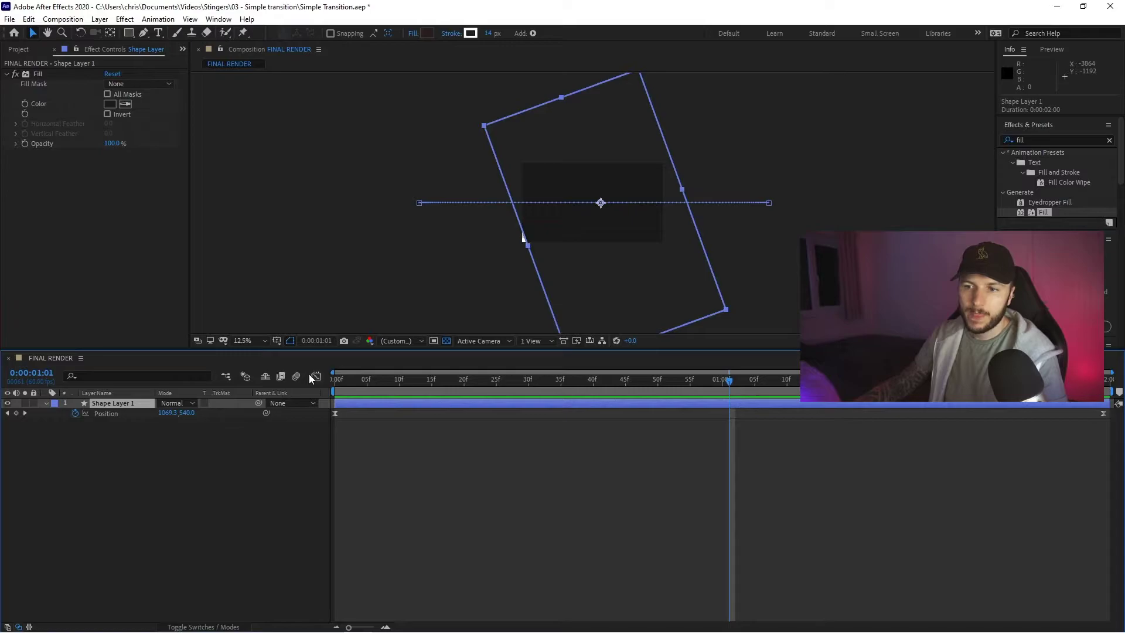
click(315, 377)
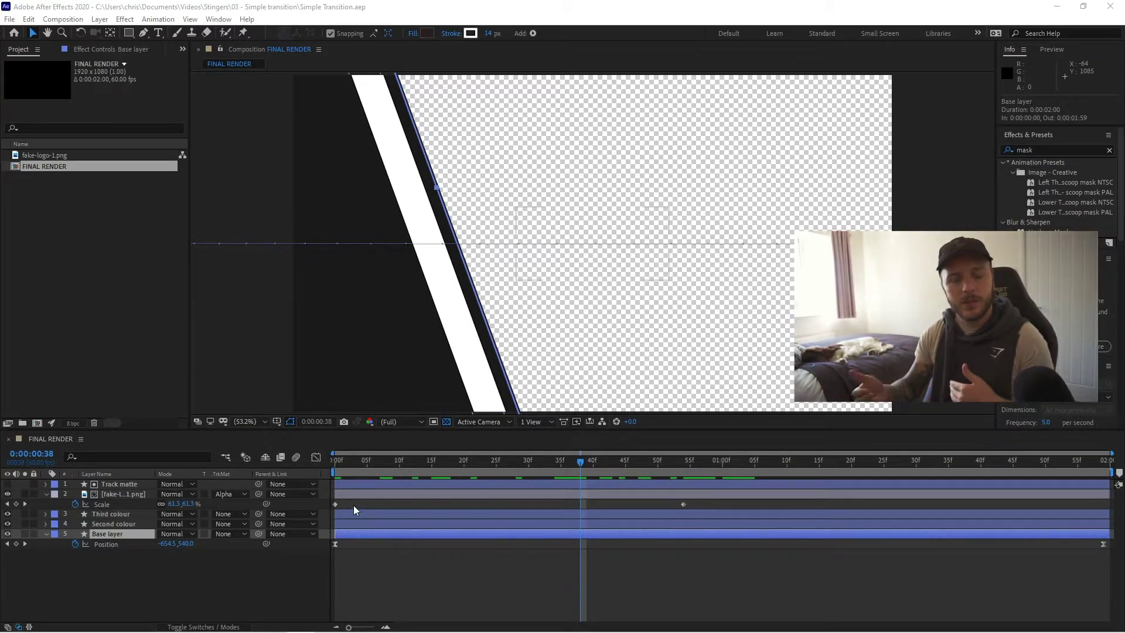
click(316, 458)
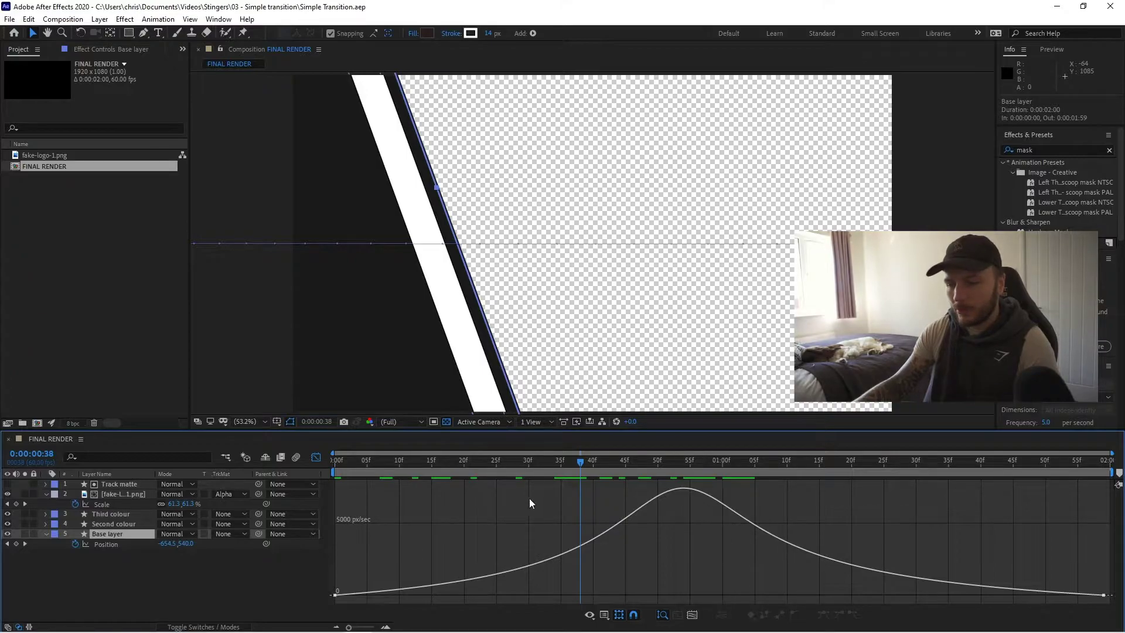
right_click(417, 497)
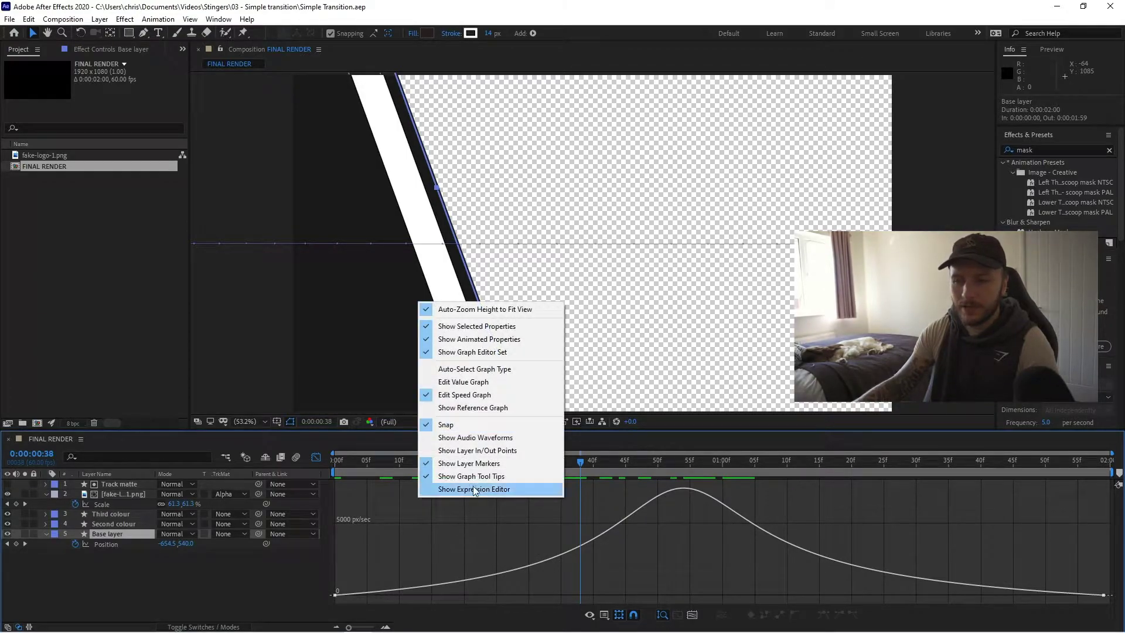
click(494, 382)
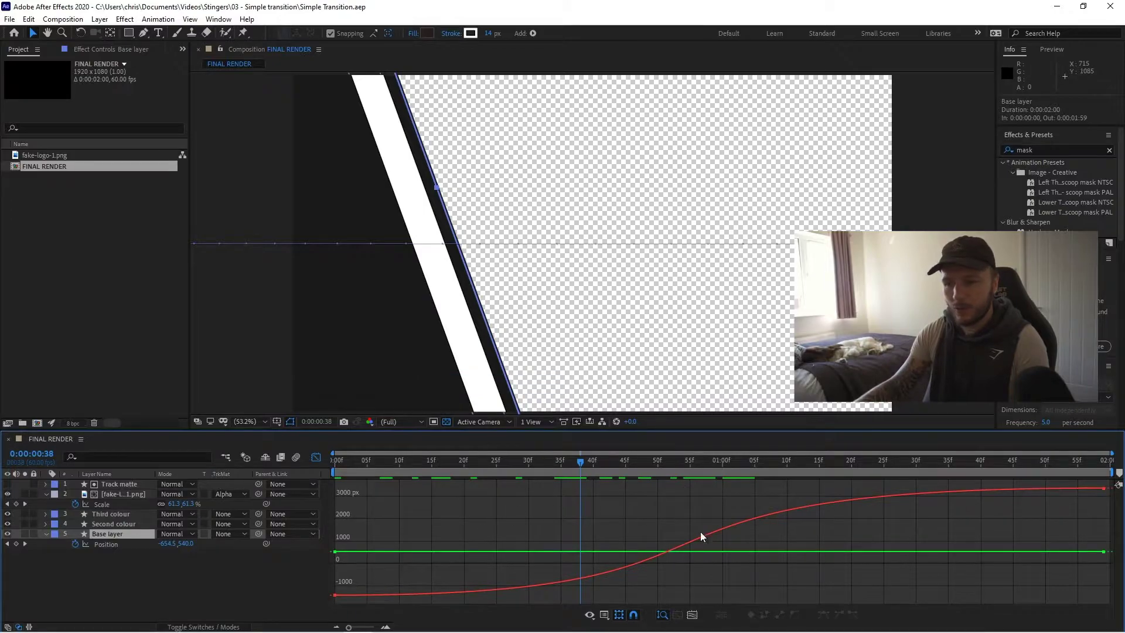
right_click(459, 511)
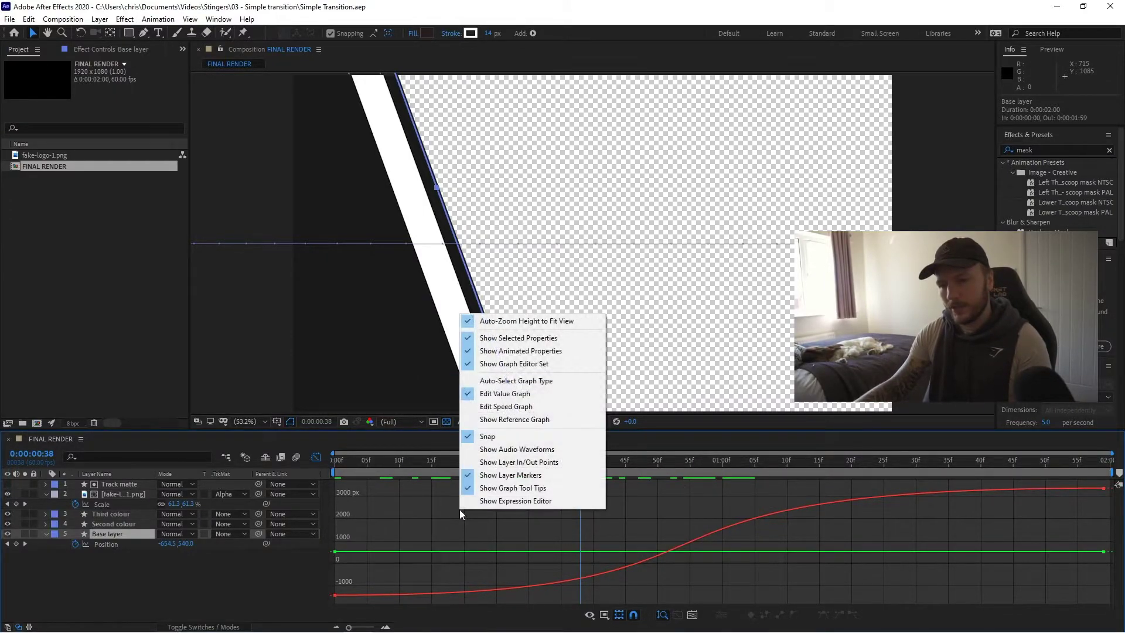
click(548, 408)
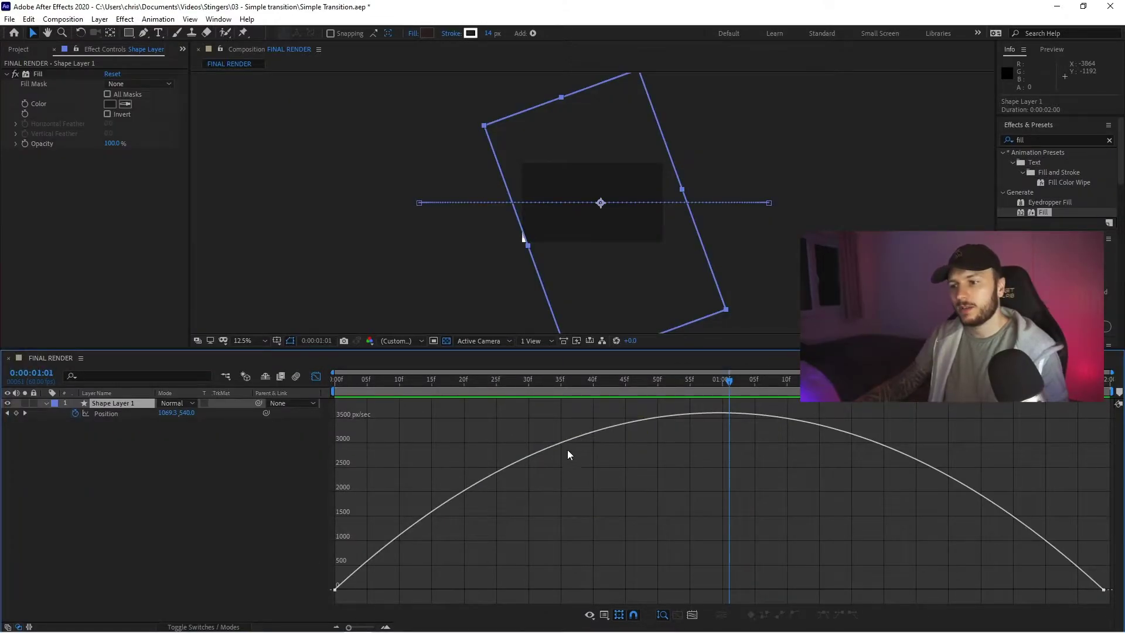
Extend the first position keyframe's ease handle to about frame 37 in the speed graph and preview the slower start
click(335, 589)
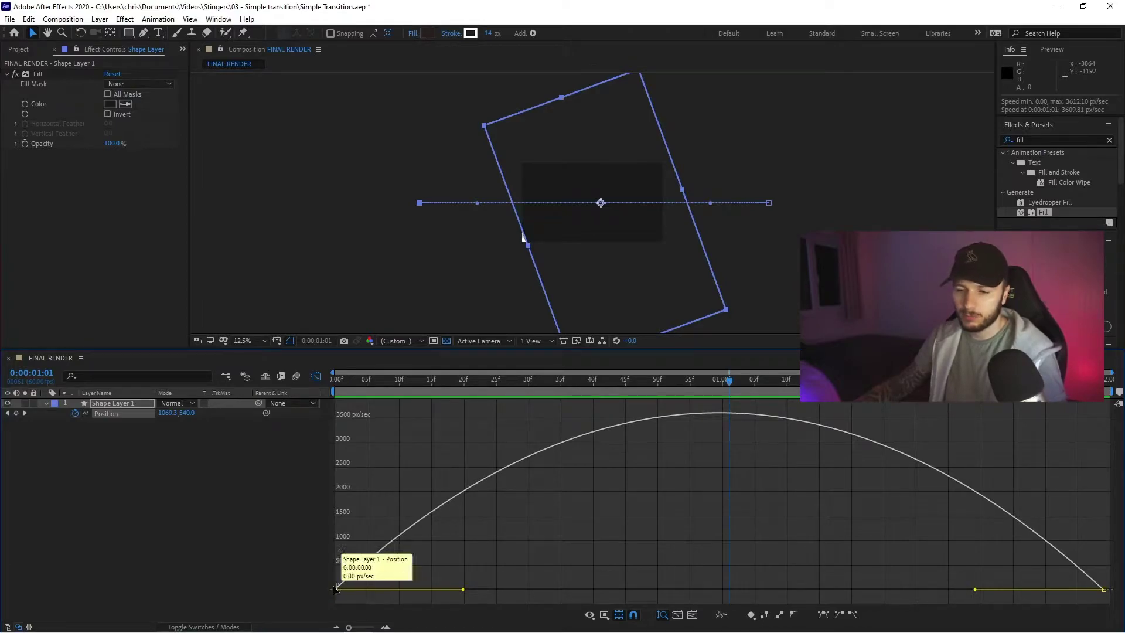
mouse_move(455, 501)
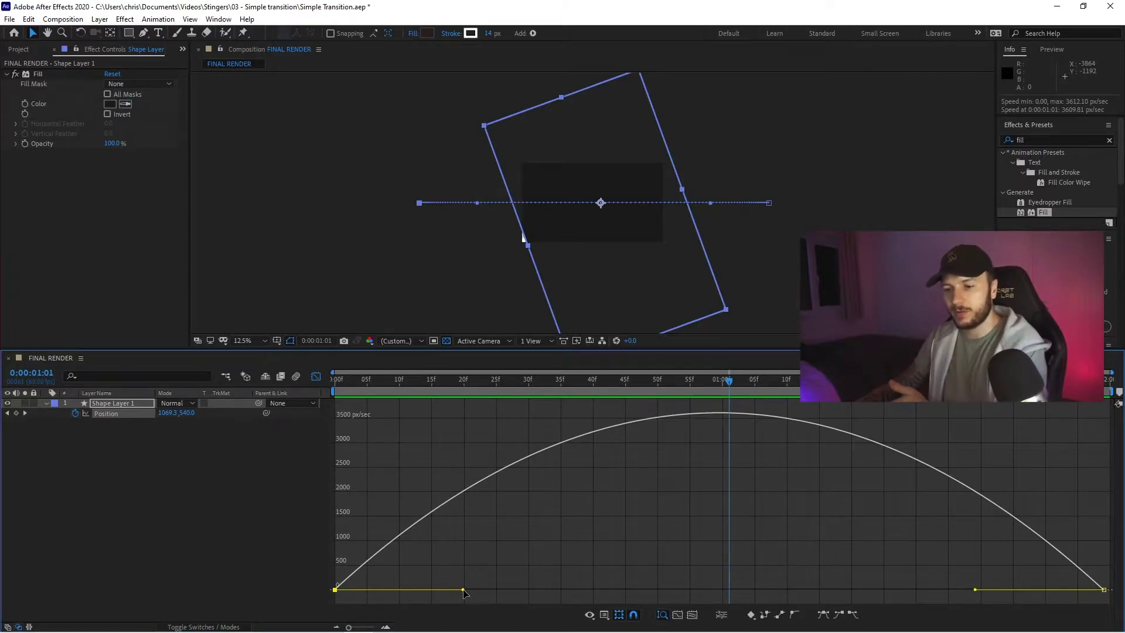
drag(464, 590, 575, 589)
drag(487, 397, 305, 386)
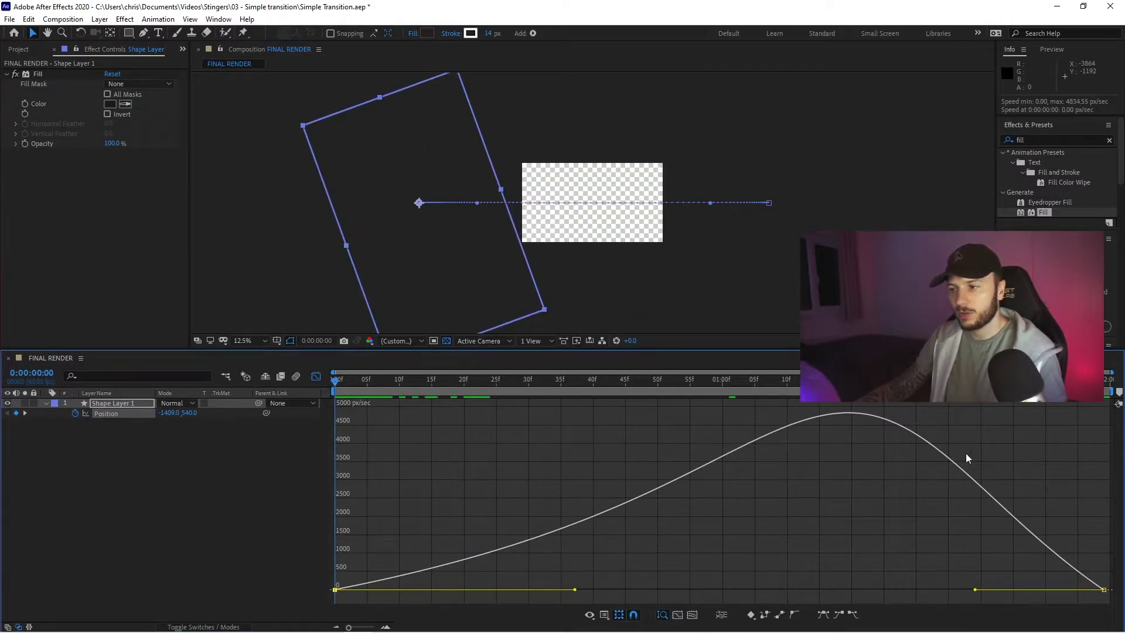
key(space)
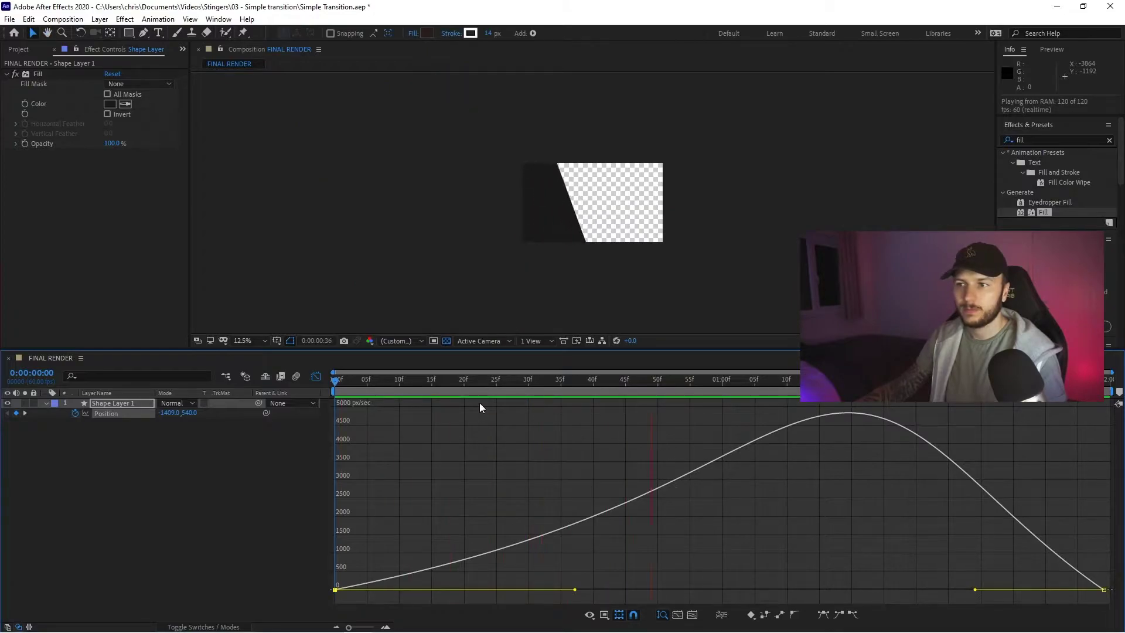
key(space)
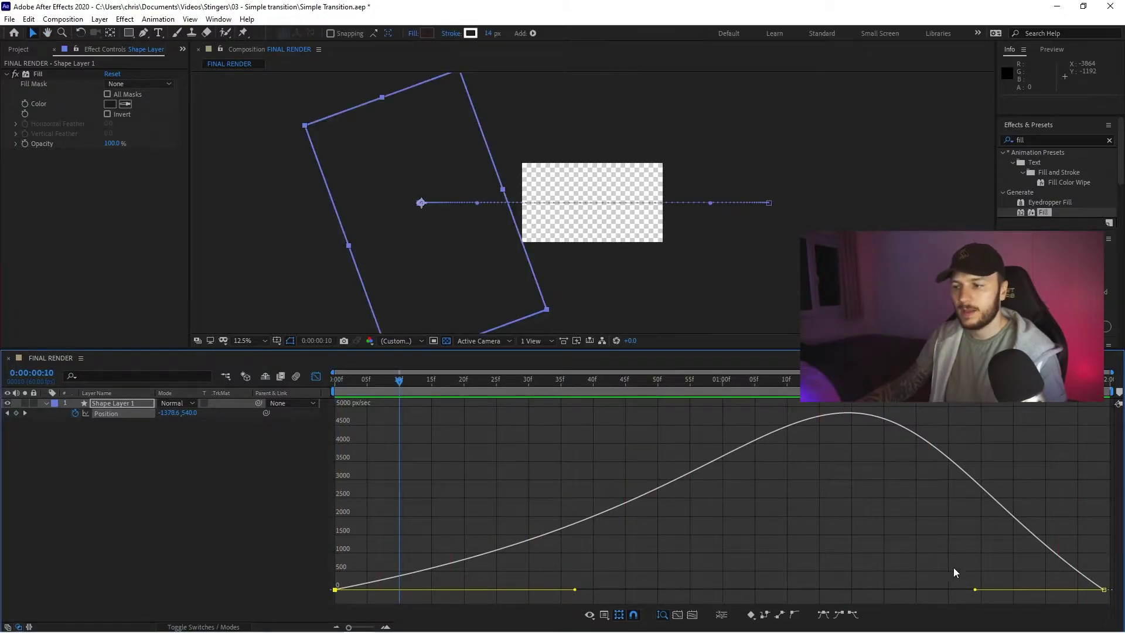
Extend the last position keyframe's ease handle back to about 1:30 in the speed graph and preview the movement from the start
drag(975, 590, 917, 590)
drag(388, 391, 274, 439)
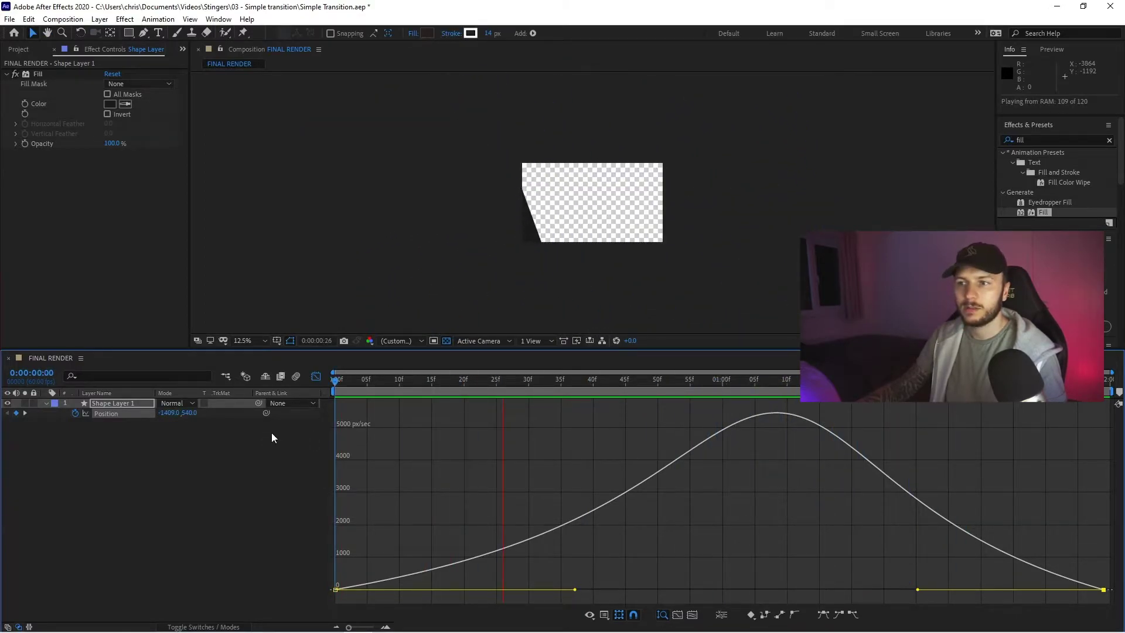
key(space)
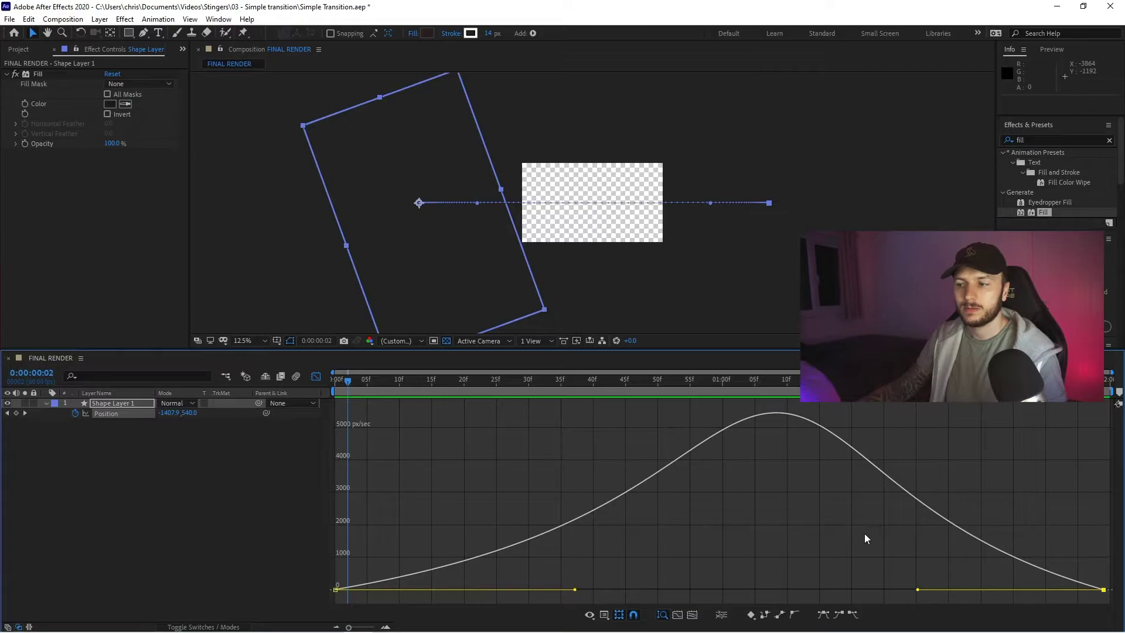
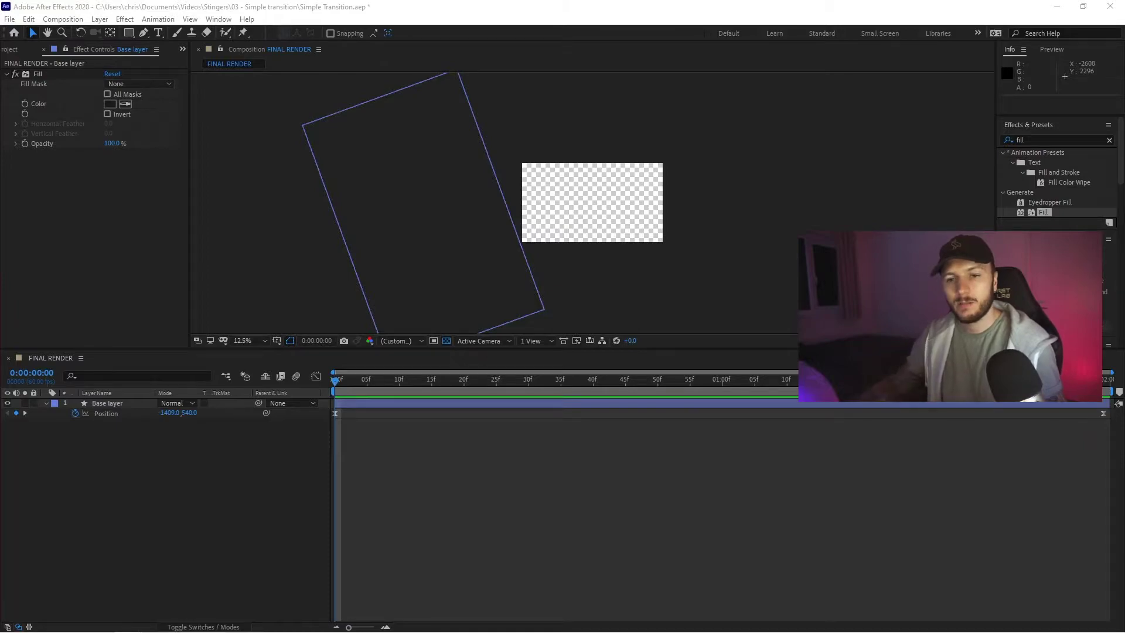
Duplicate the Base layer and rename the copy "Second colour"
click(146, 393)
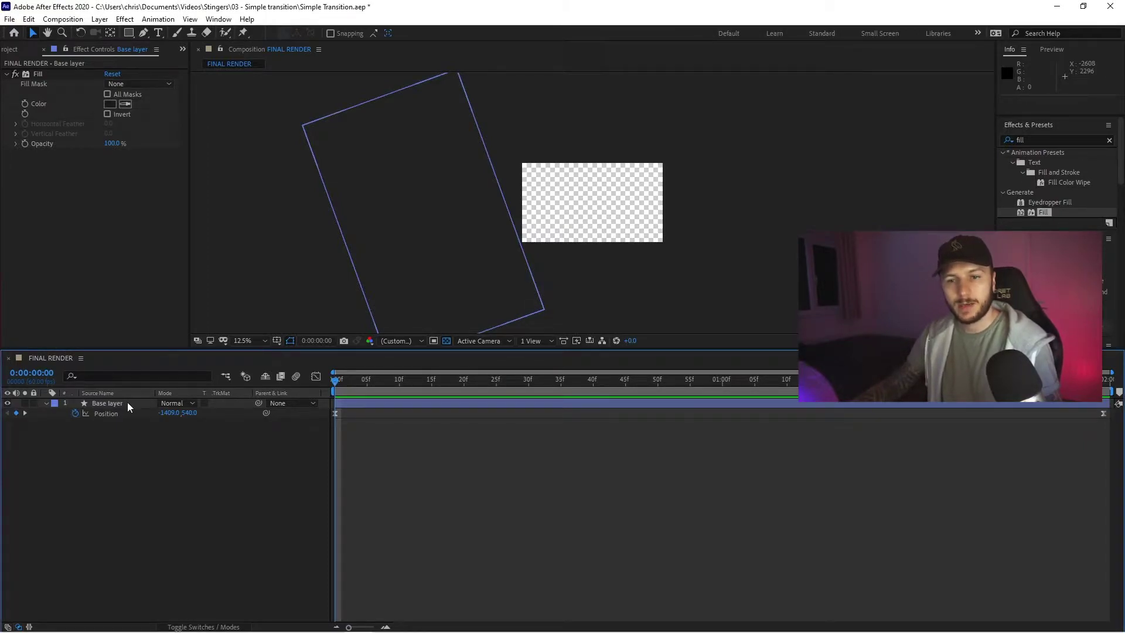
click(128, 402)
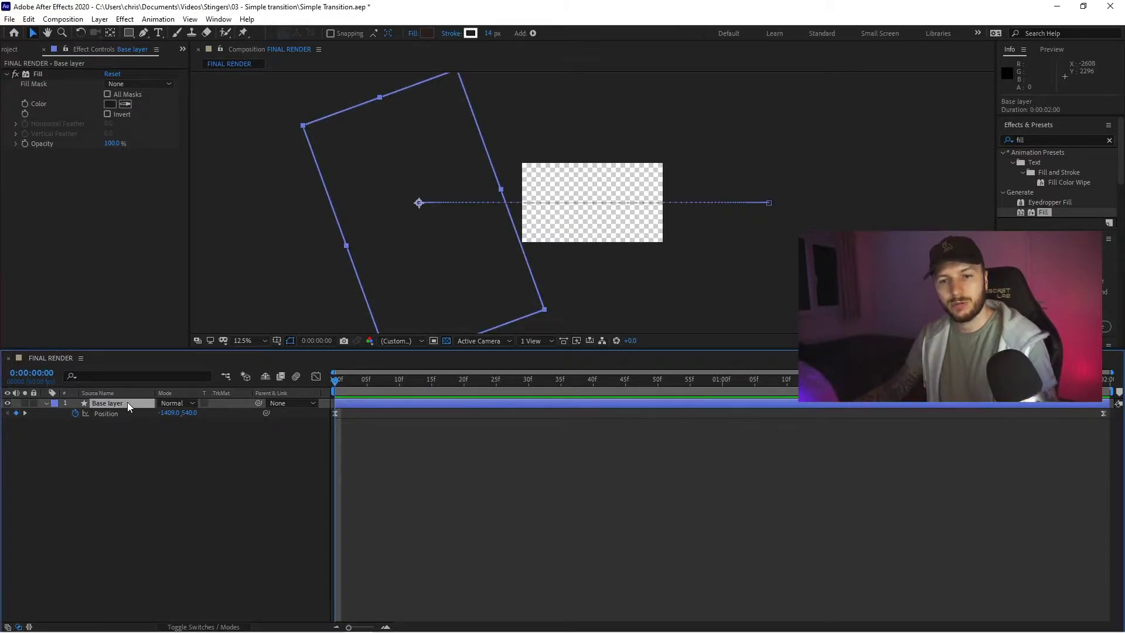
key(ctrl+d)
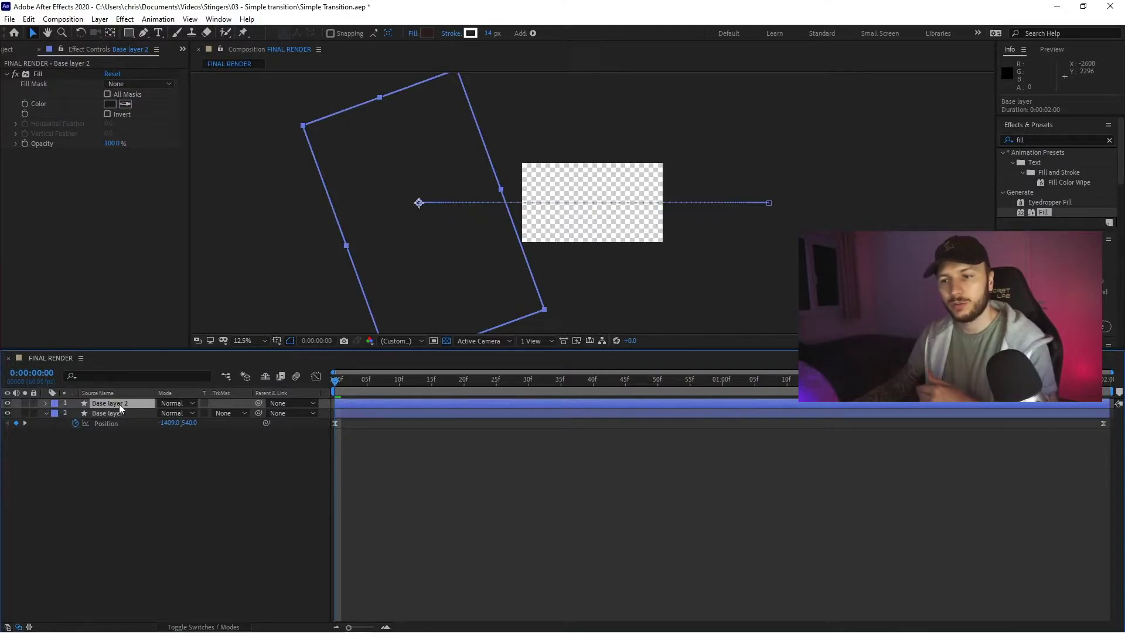
right_click(119, 403)
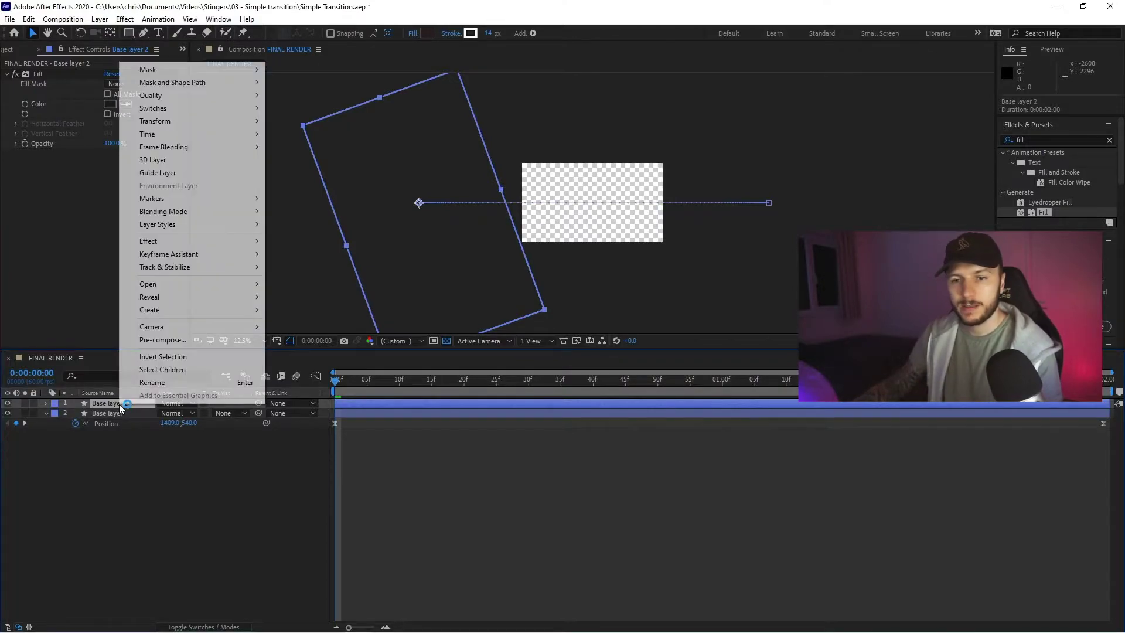
click(152, 384)
text(Secon)
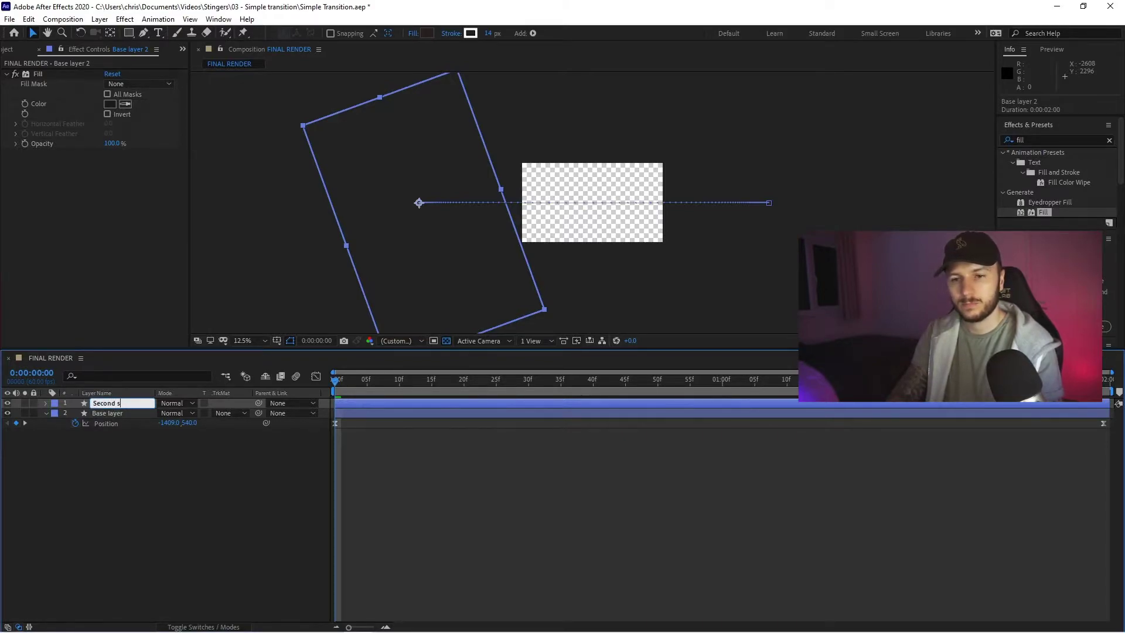
text(d colour)
key(Return)
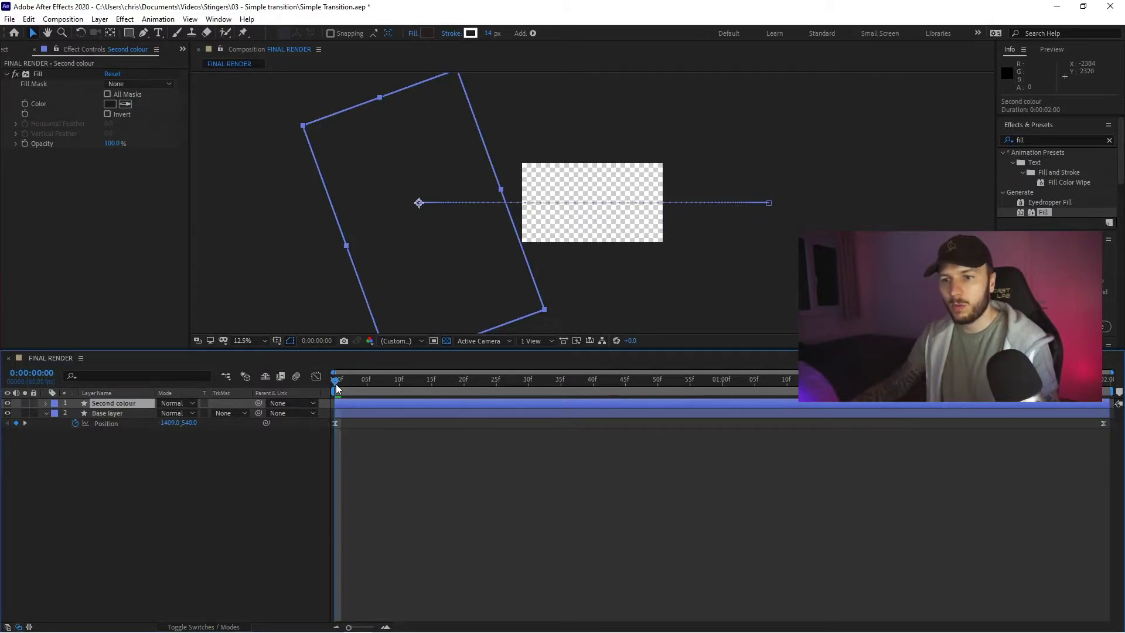
Set the Fill effect colour of the Second colour layer to white (FFFFFF), with the rectangle covering the frame at frame 55
drag(337, 387, 691, 388)
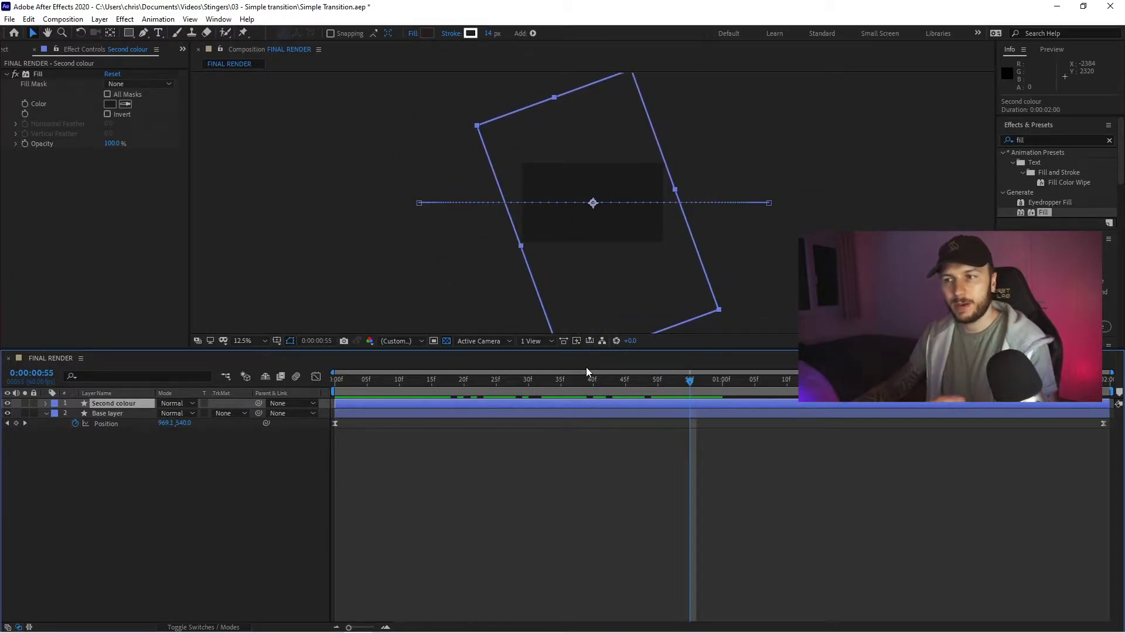
click(89, 52)
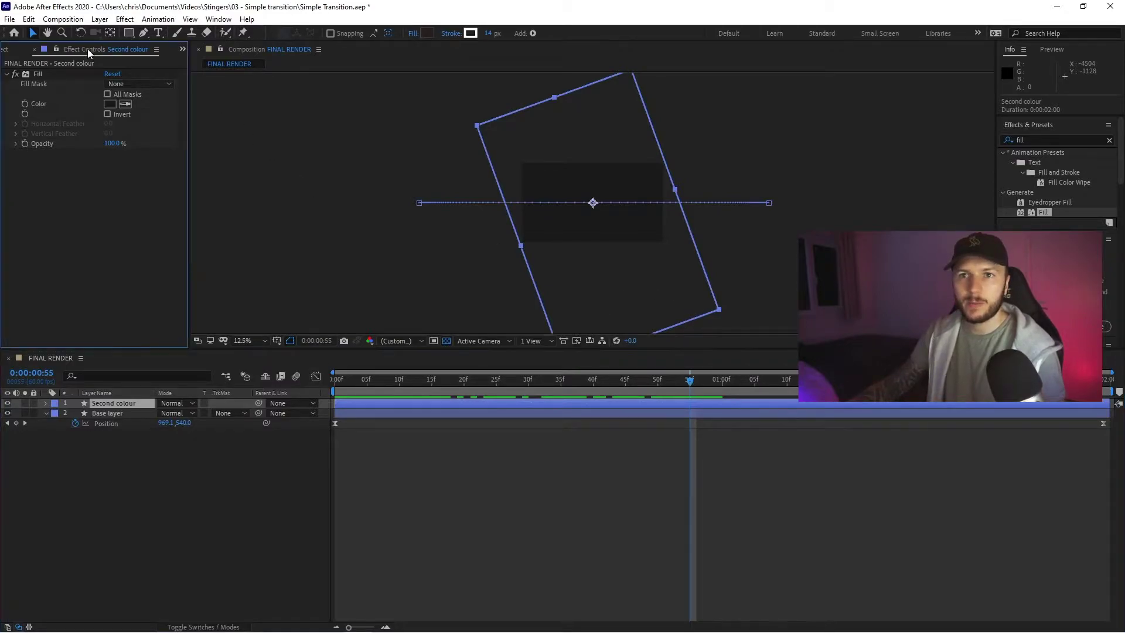
click(109, 104)
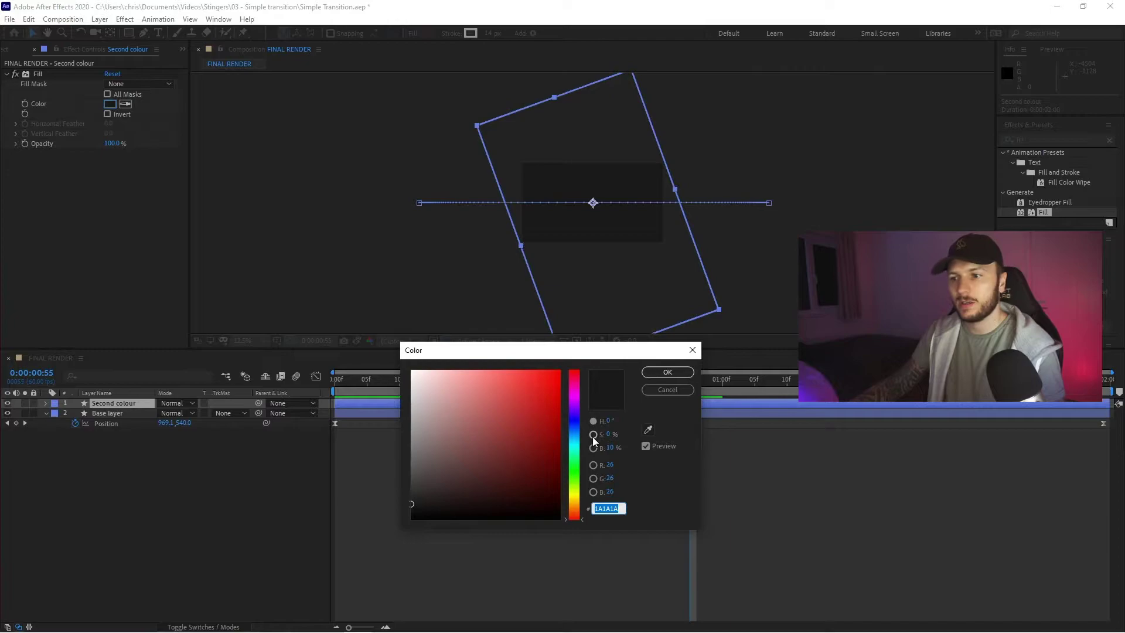
drag(542, 463, 412, 370)
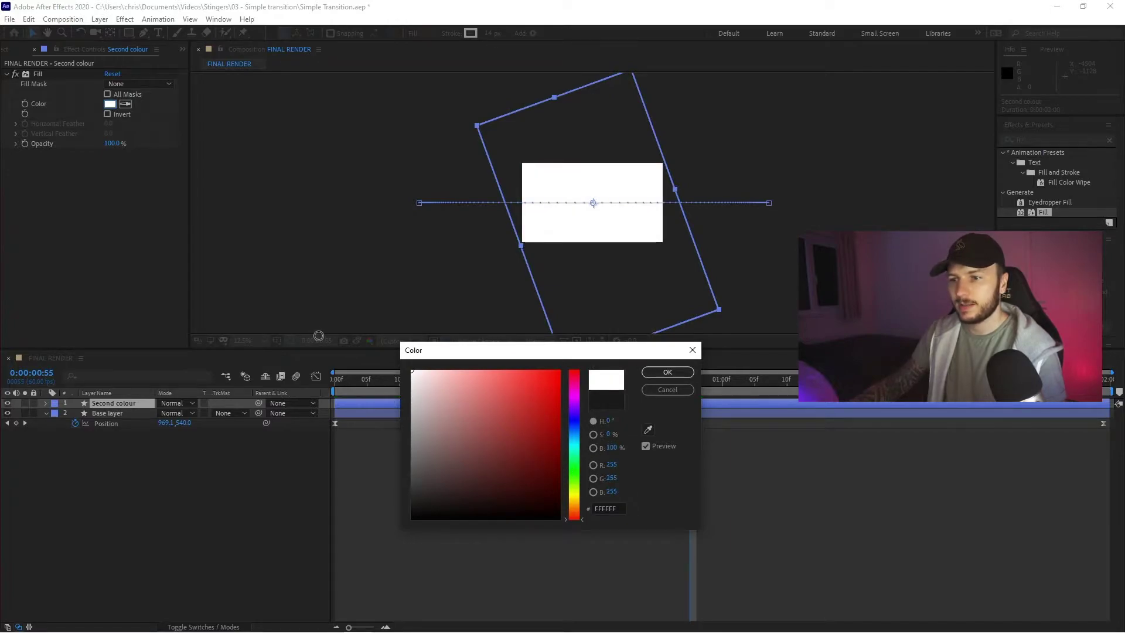
click(667, 373)
Narrow the Second colour rectangle symmetrically to a scale of about 99% by 136% at frame 56
click(573, 382)
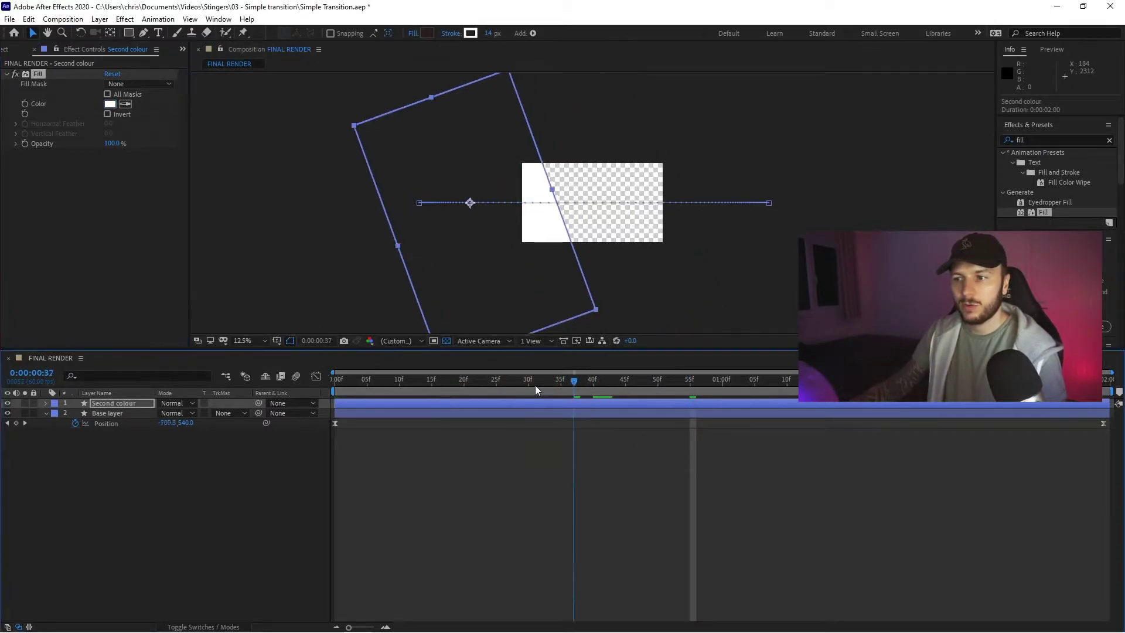
drag(536, 385, 694, 382)
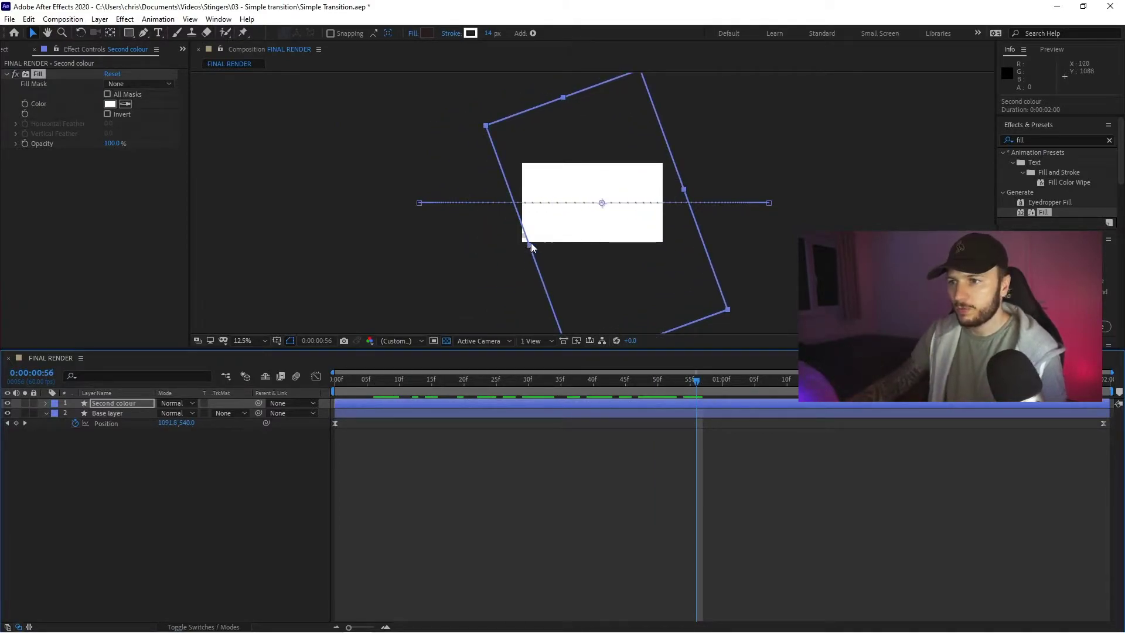
drag(531, 244, 534, 249)
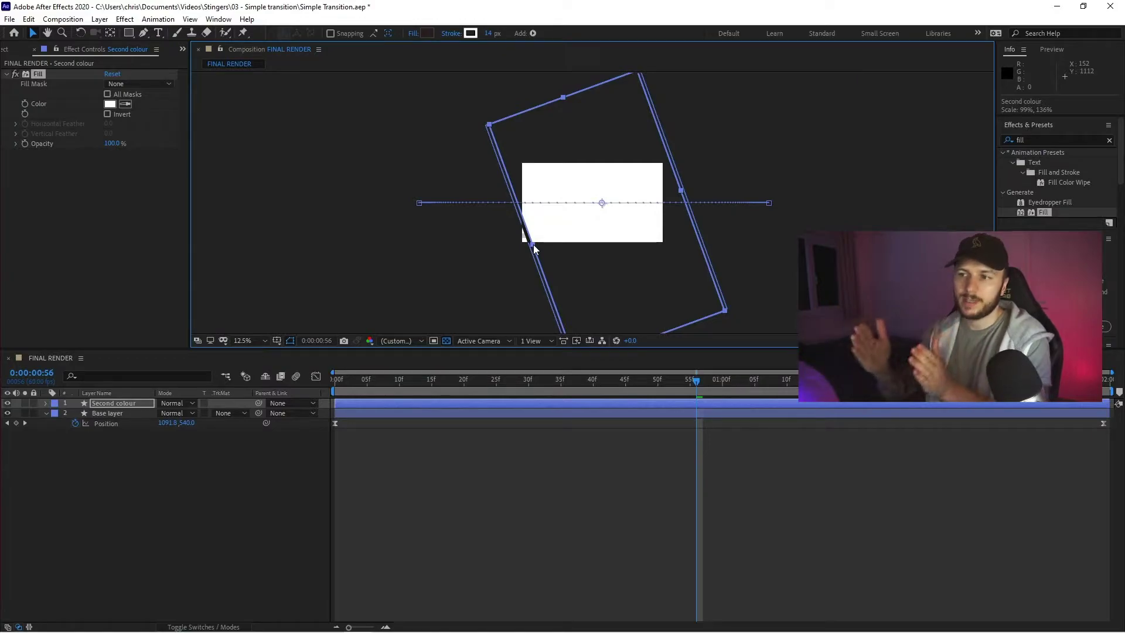
Preview the transition up close, checking the dark edge around the white rectangle as it enters and leaves the frame
click(452, 381)
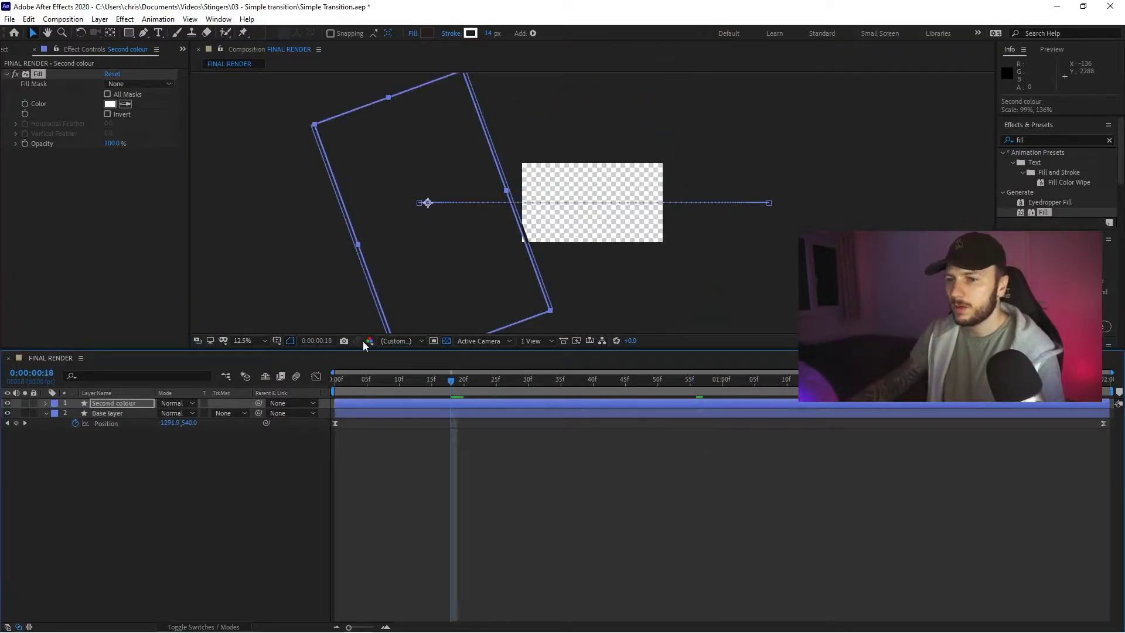
key(period)
key(period)
key(period)
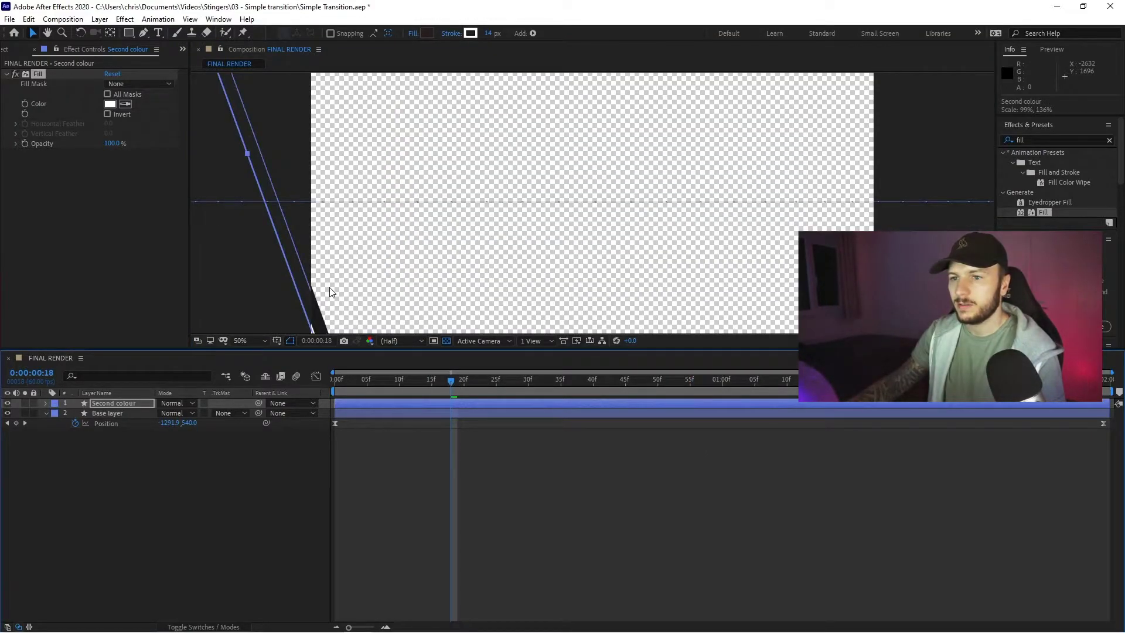
key(space)
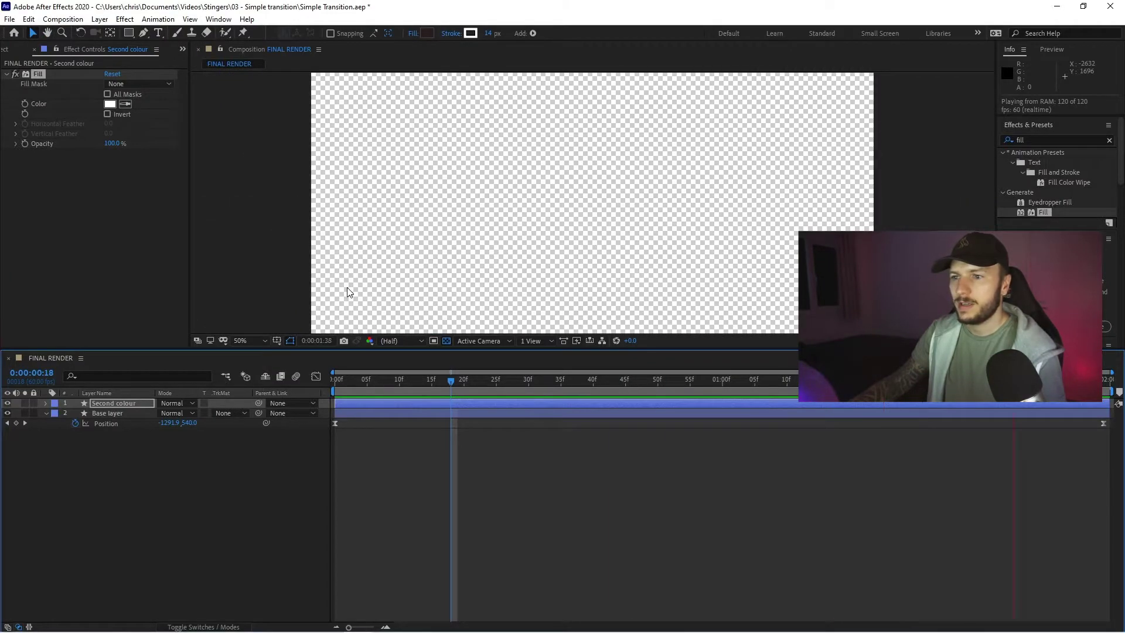
key(space)
drag(396, 382, 566, 381)
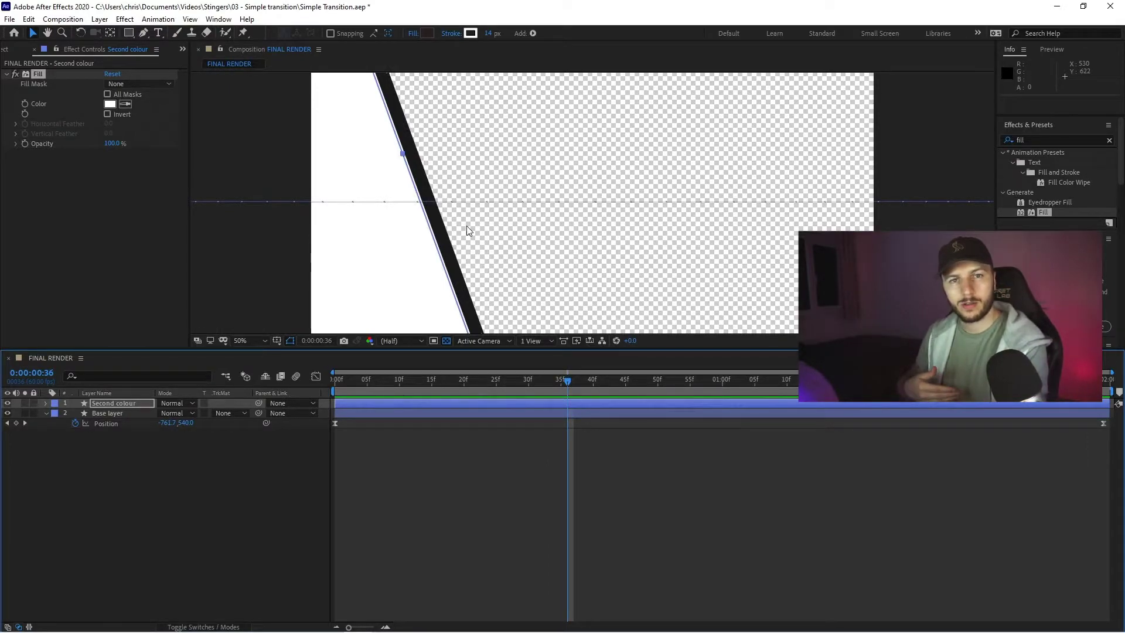
key(space)
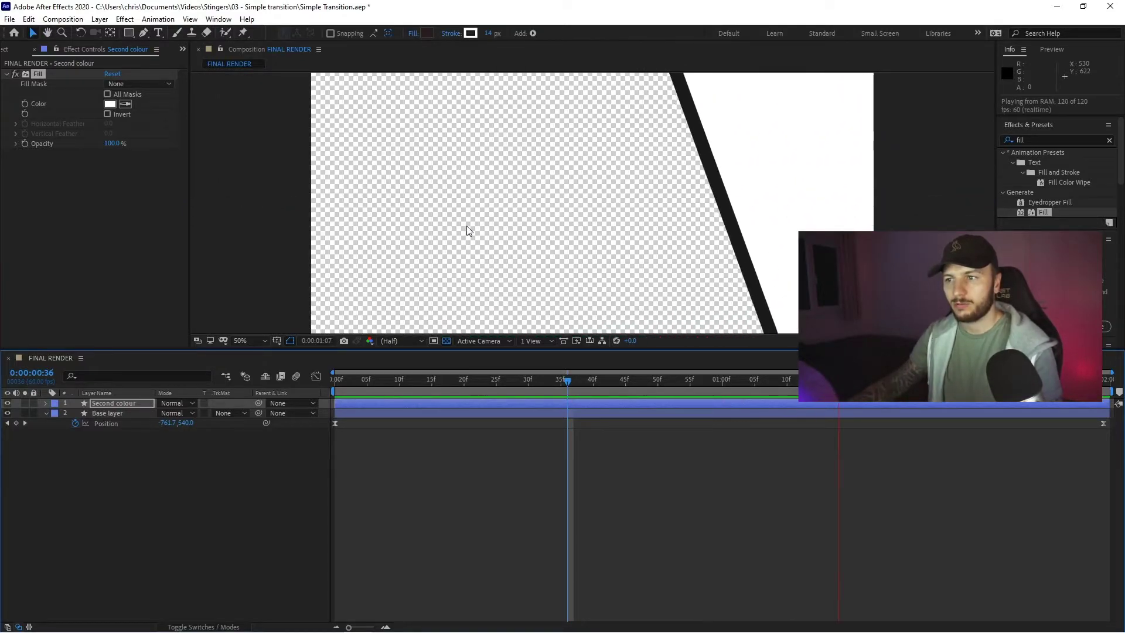
key(space)
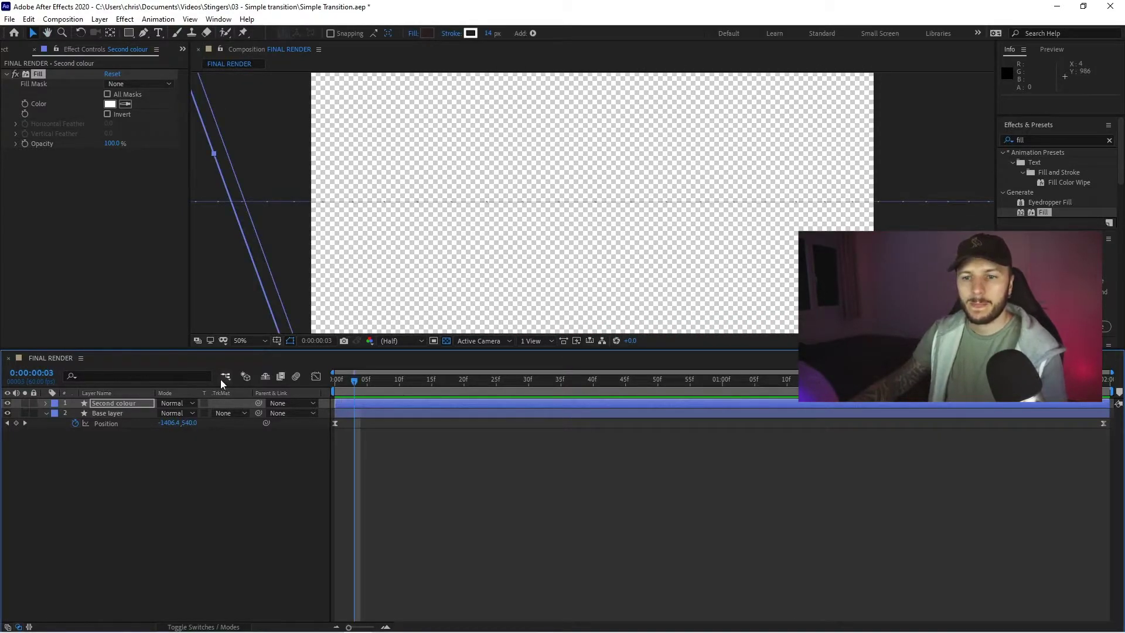
Duplicate the Second colour layer and rename the copy "Third colour"
click(116, 403)
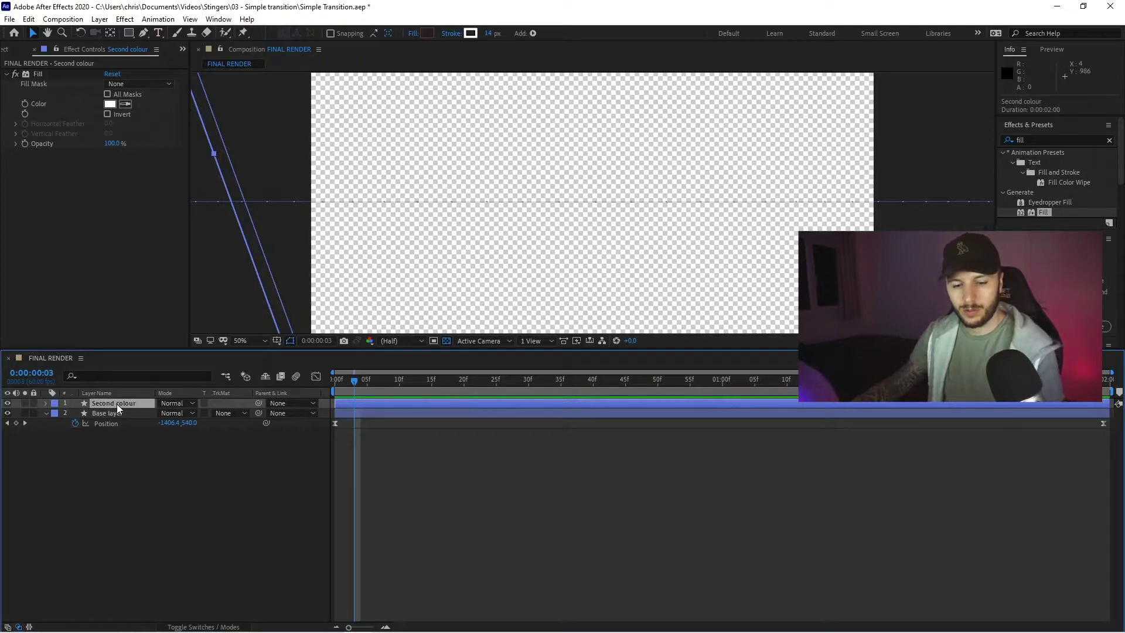
key(ctrl+d)
right_click(117, 404)
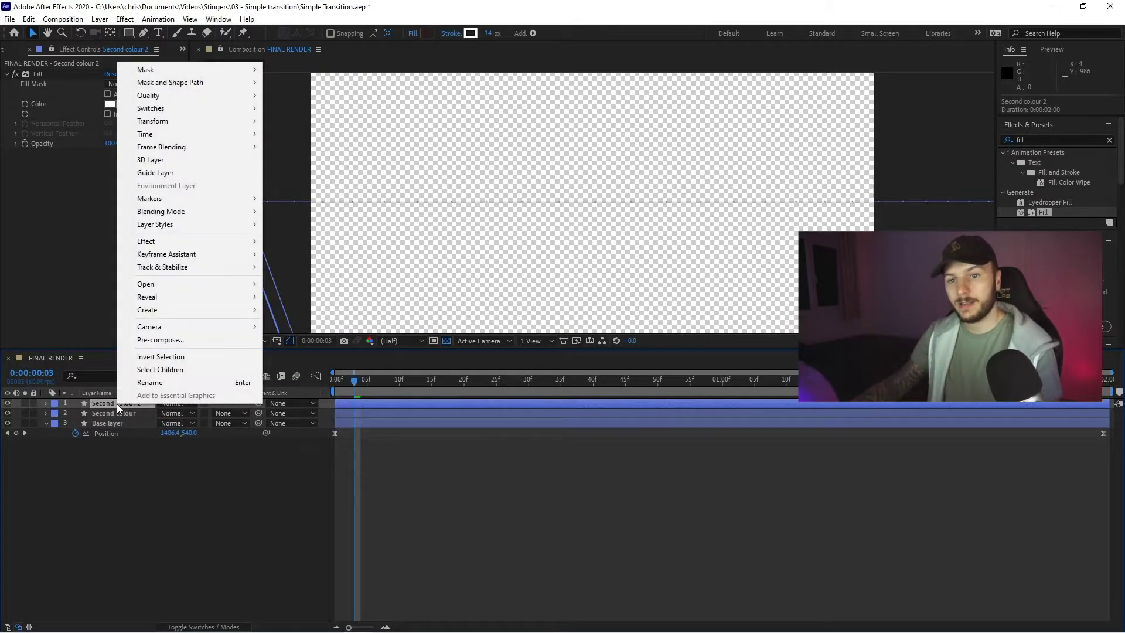
click(146, 385)
text(Third)
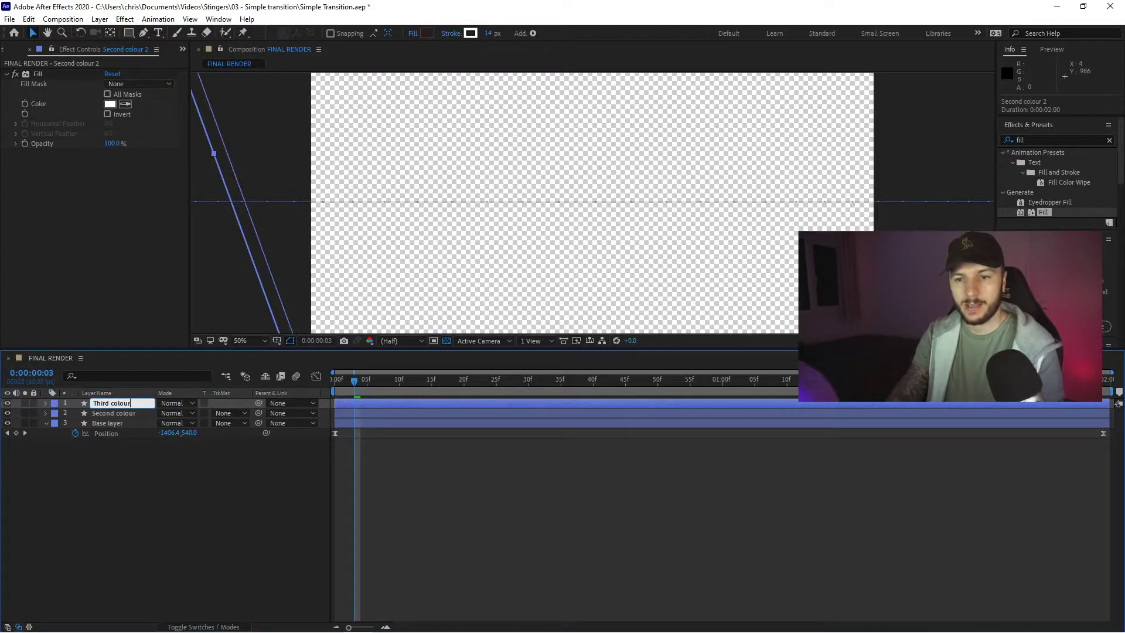
key(Return)
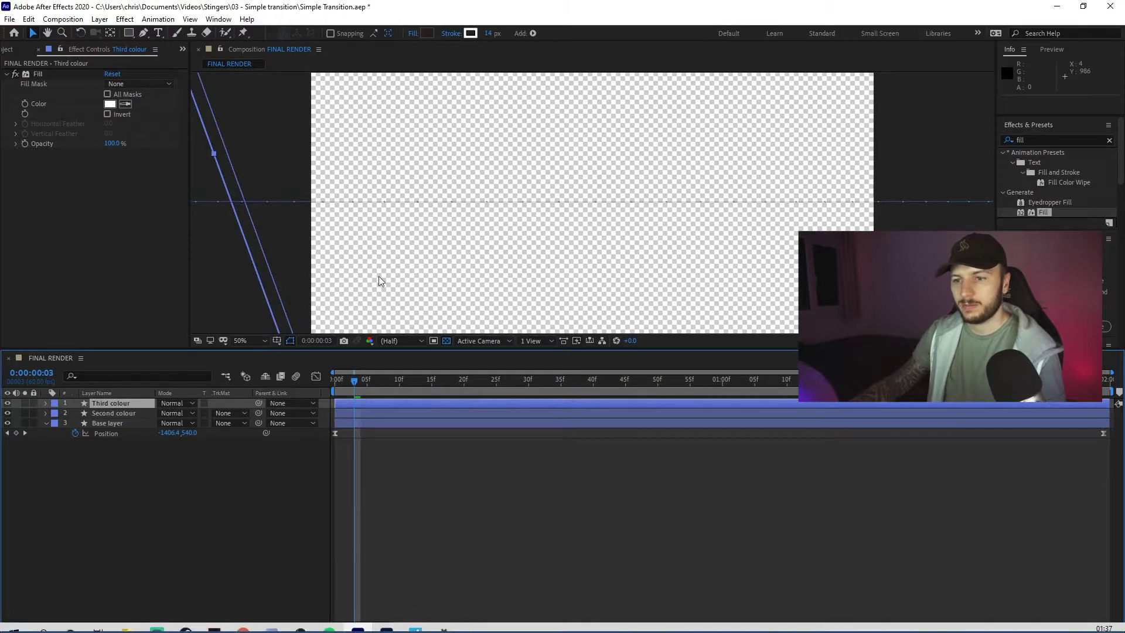
Narrow the Third colour rectangle symmetrically to a scale of about 90% by 136% at frame 55
key(comma)
key(comma)
key(comma)
key(comma)
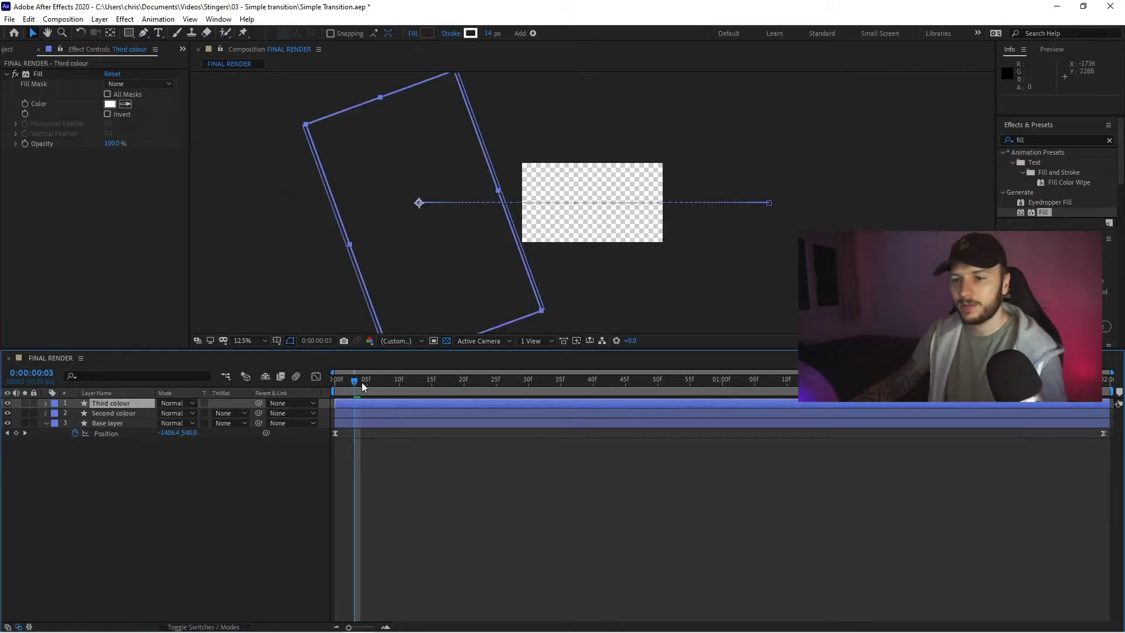
drag(361, 382, 691, 382)
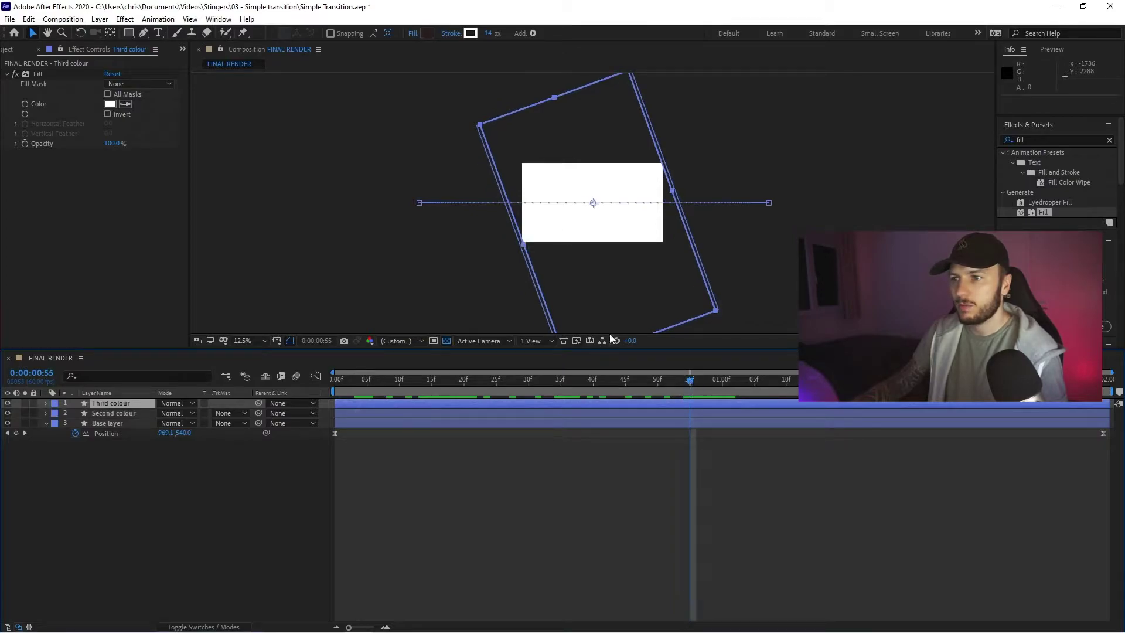
key(period)
key(period)
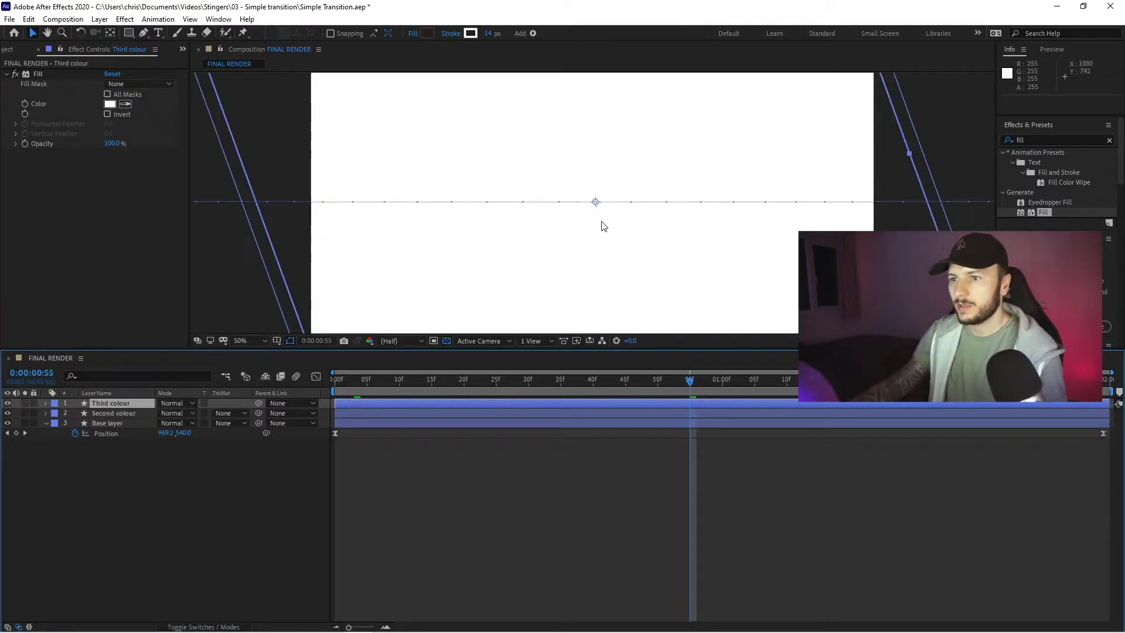
drag(804, 174, 774, 218)
key(comma)
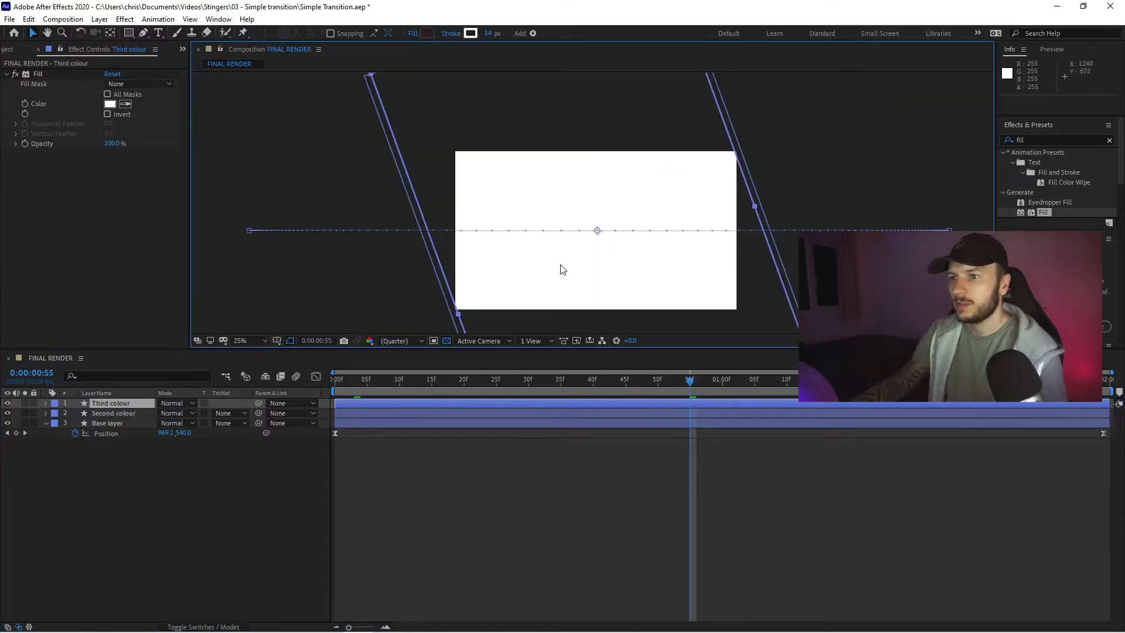
key(comma)
drag(527, 262, 535, 263)
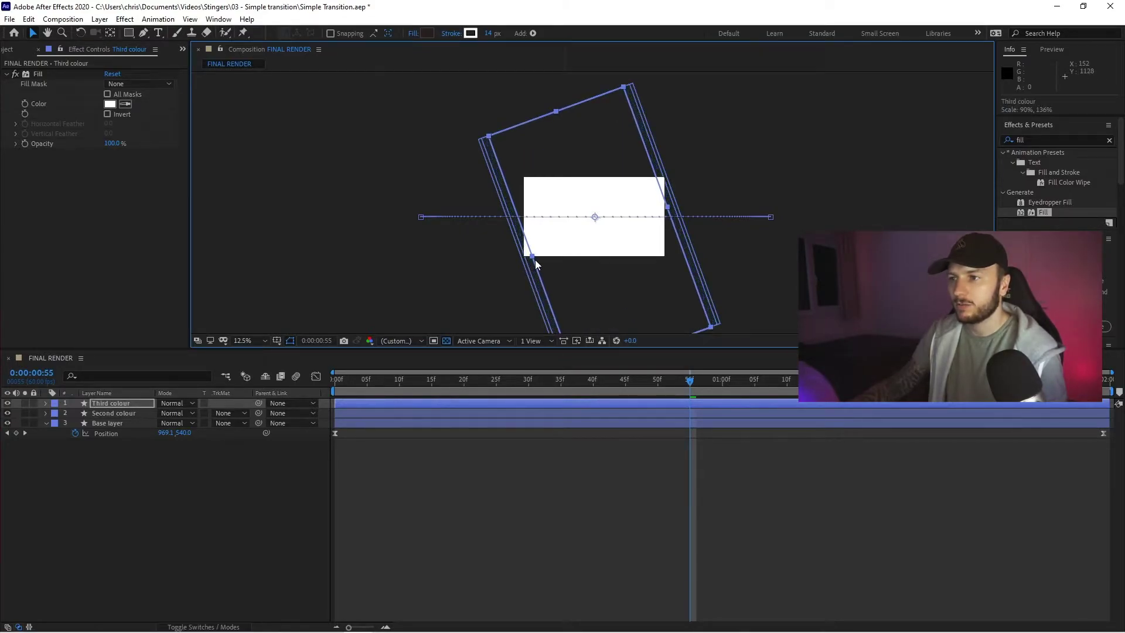
Set the Fill effect colour of the Third colour layer to the dark grey 1A1A1A
click(109, 105)
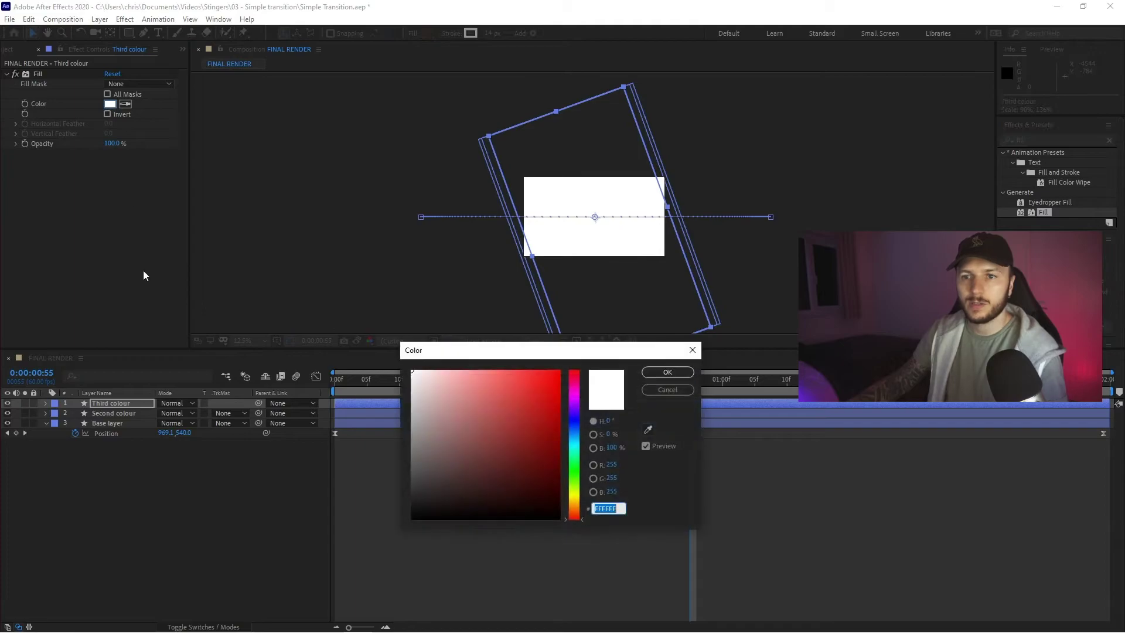
text(1e1e1e)
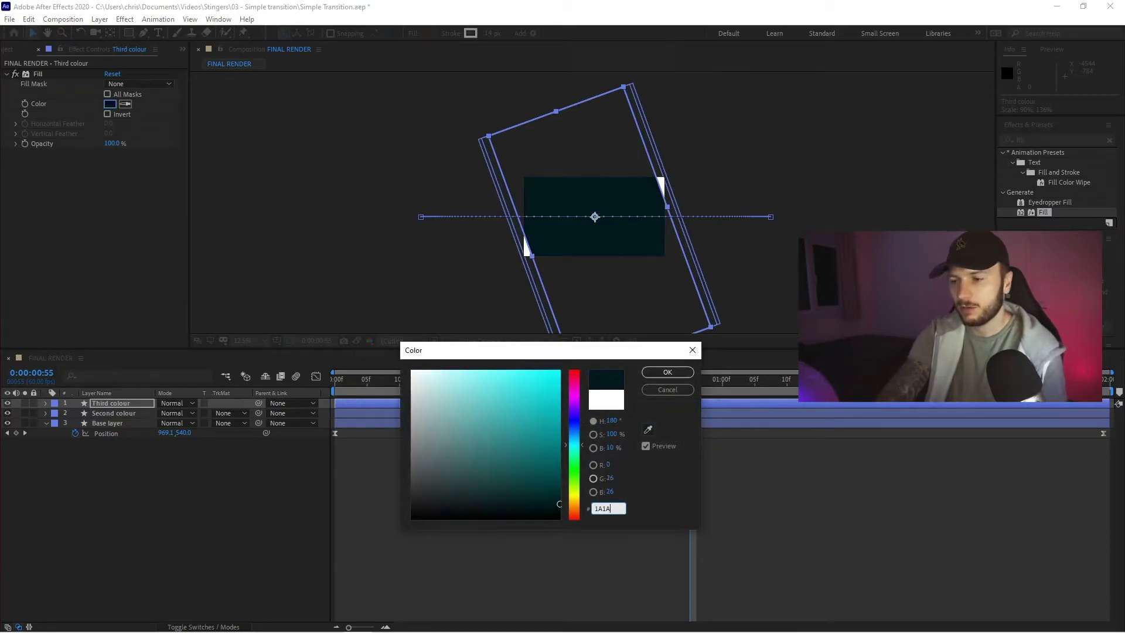
key(Return)
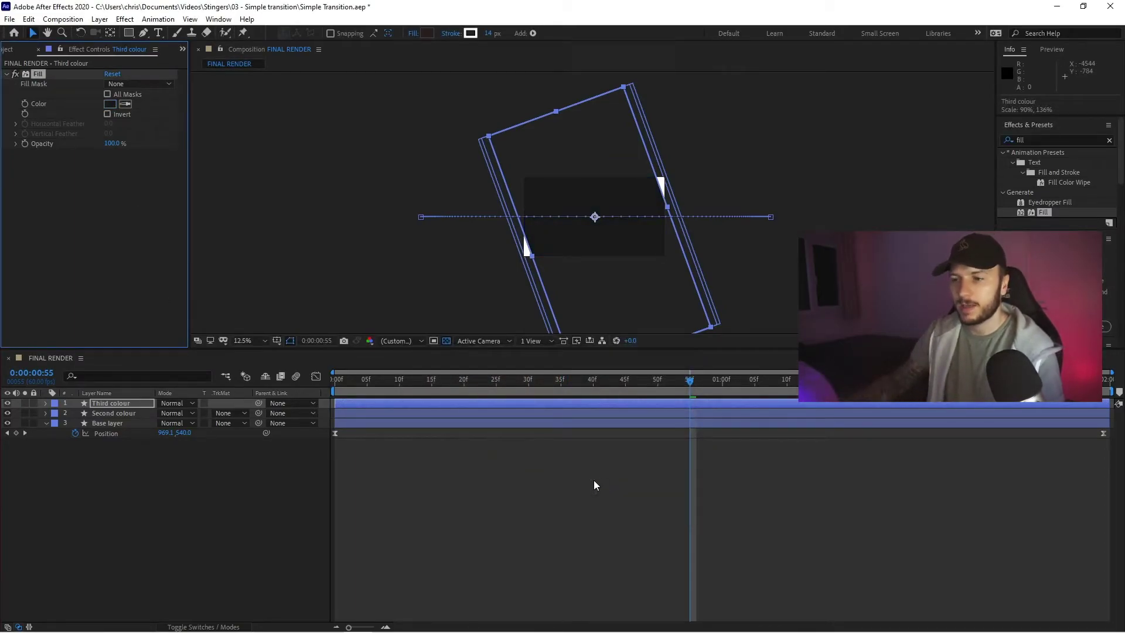
Deselect the layers, scrub through the timeline and play the three-layer transition to check the dark and white bands
key(period)
click(382, 293)
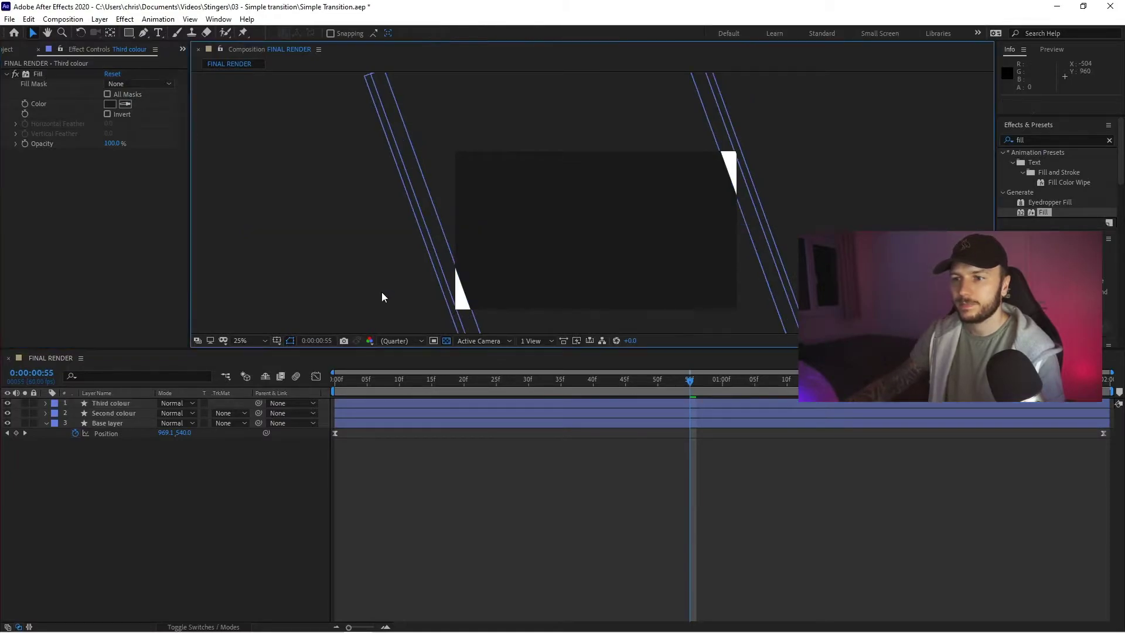
drag(340, 382, 737, 380)
key(space)
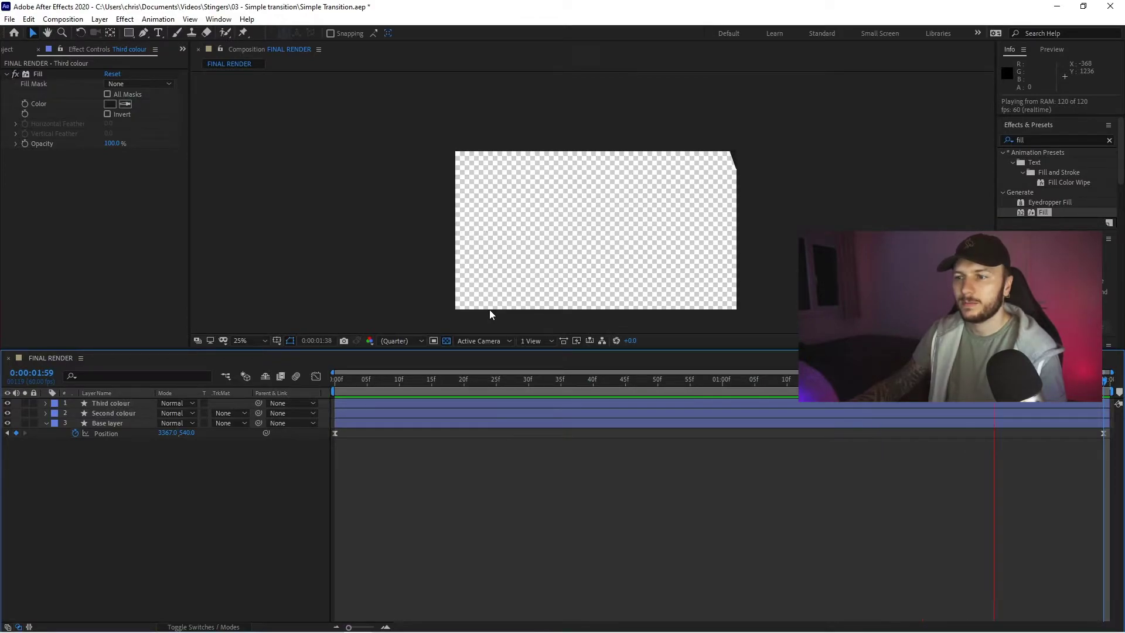
key(space)
key(space)
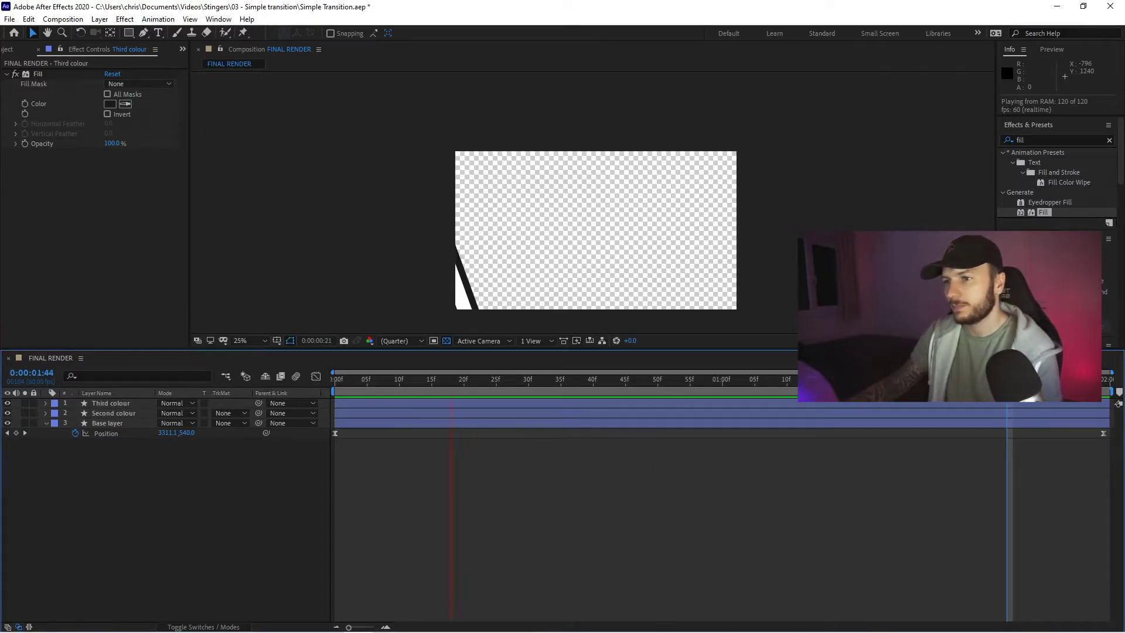
key(space)
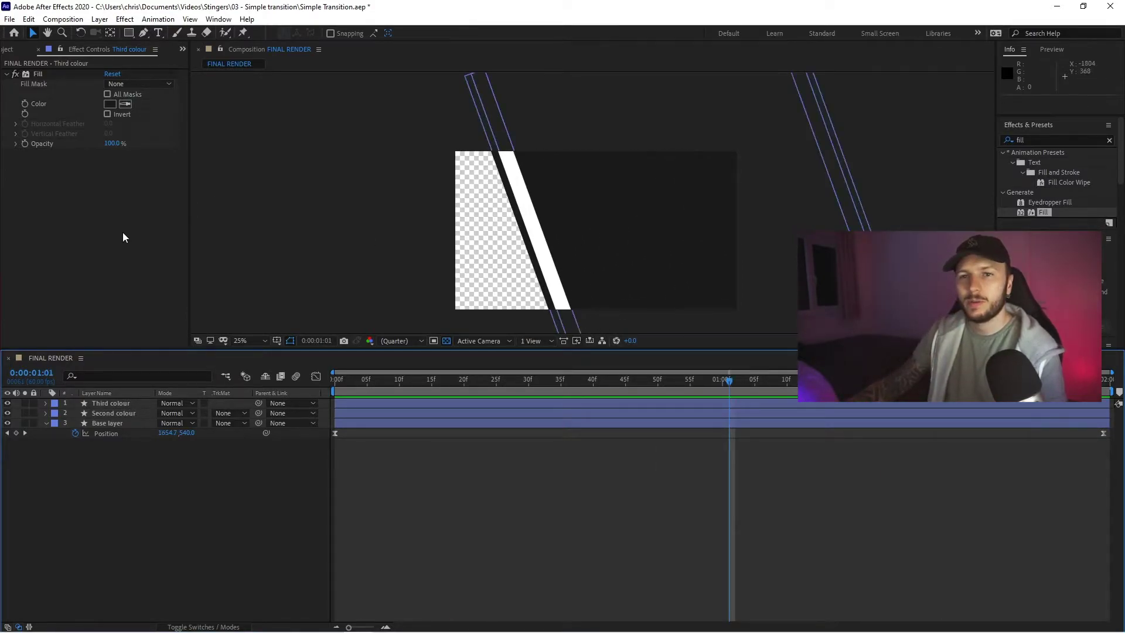
Add fake-logo-1.png from the project to the FINAL RENDER composition as the top layer and return to frame 0
click(31, 53)
click(19, 52)
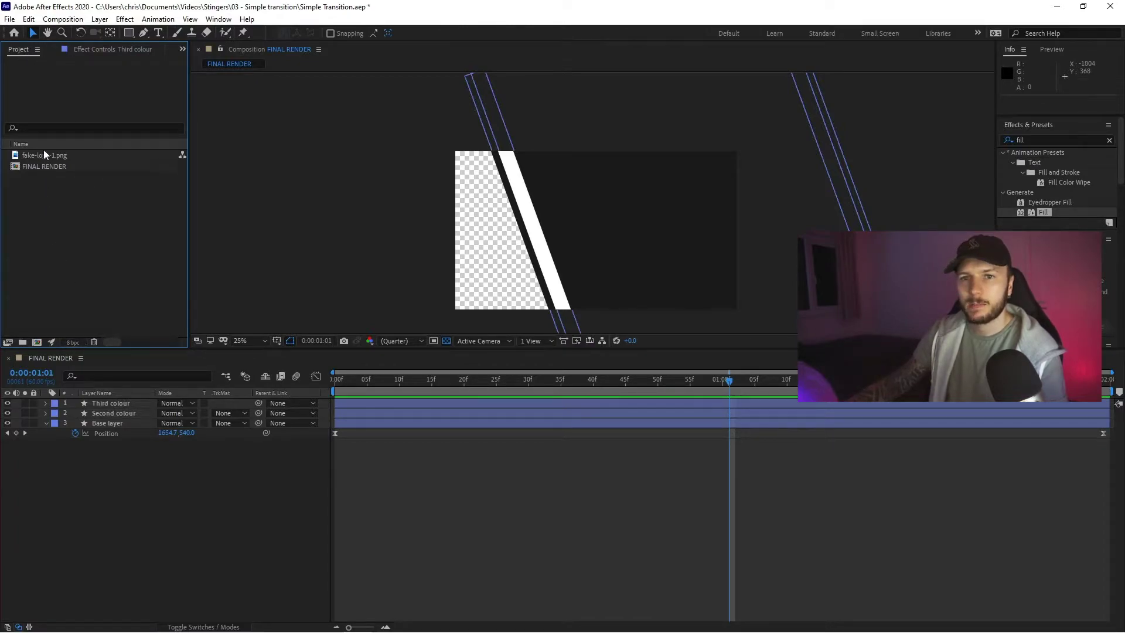
drag(44, 153, 118, 402)
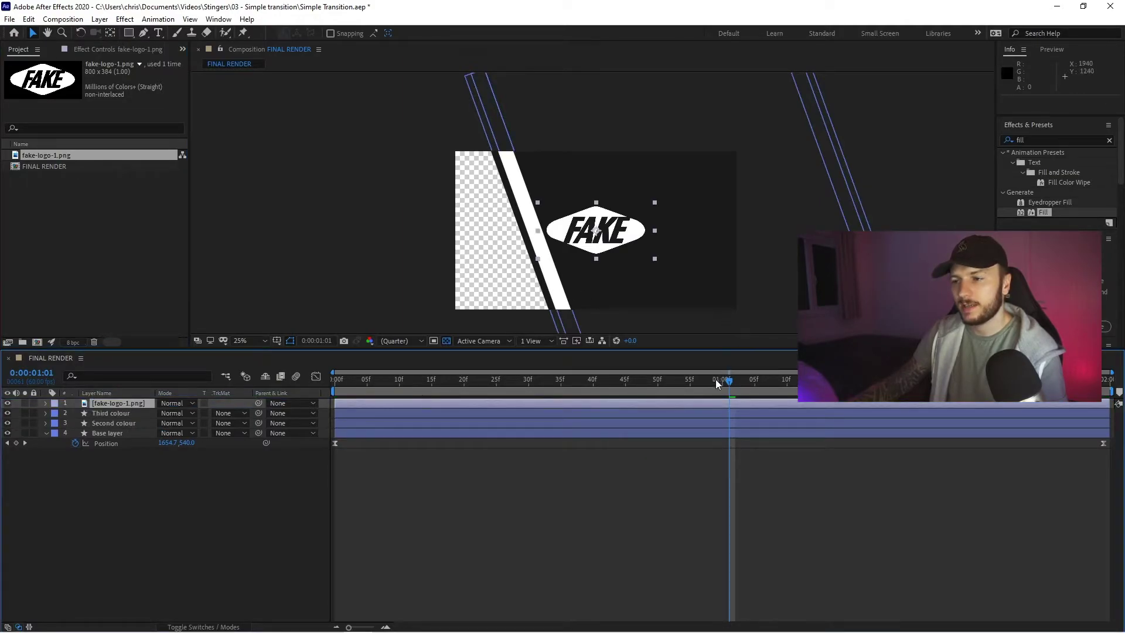
drag(726, 380, 294, 382)
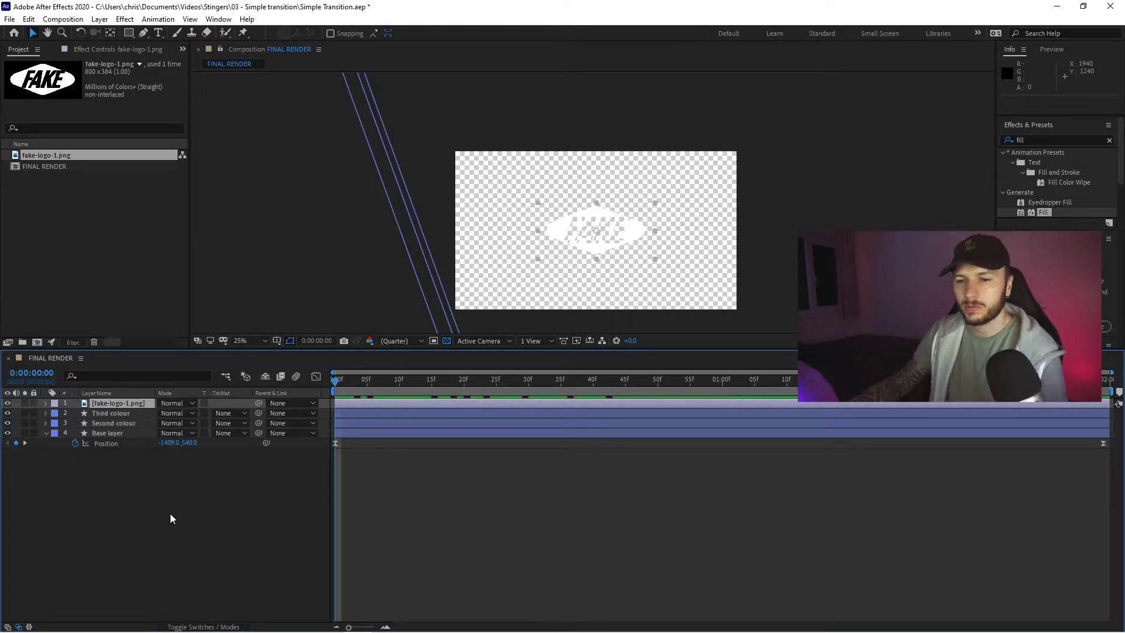
scroll(497, 276, up, 2)
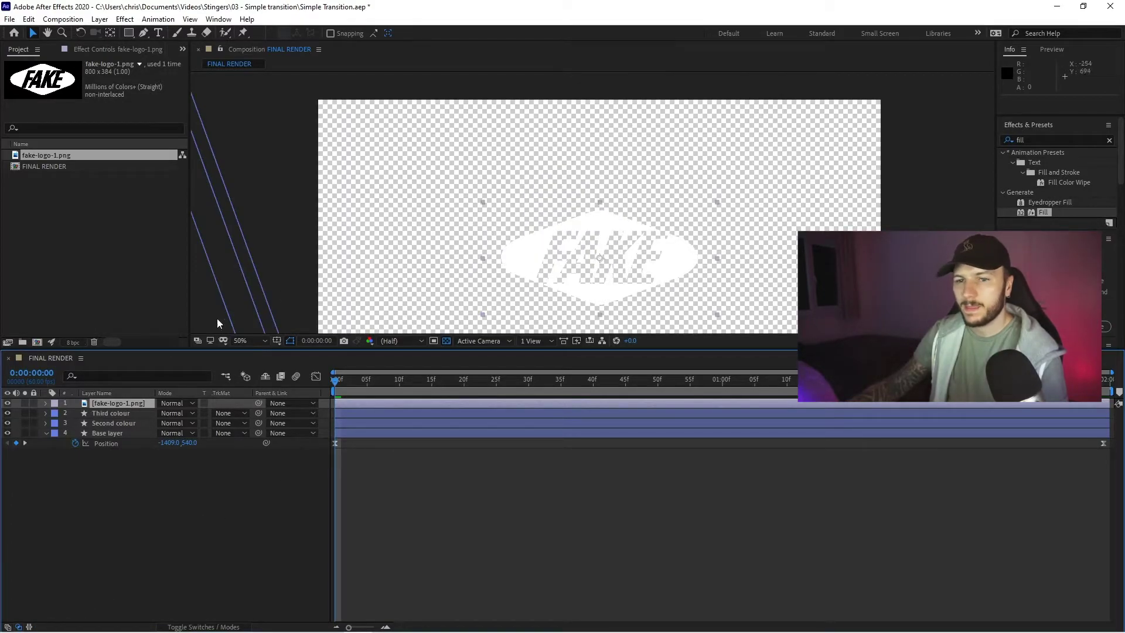
Duplicate the Third colour layer, place the copy above the logo layer and rename it "Track matte"
click(107, 413)
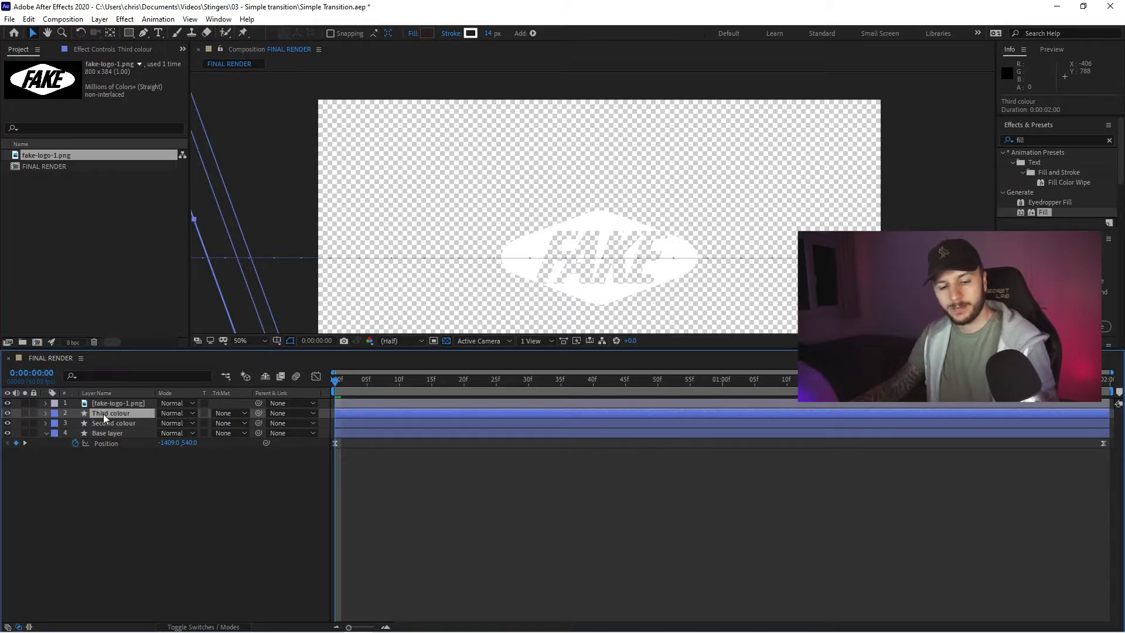
key(ctrl+d)
drag(120, 413, 123, 399)
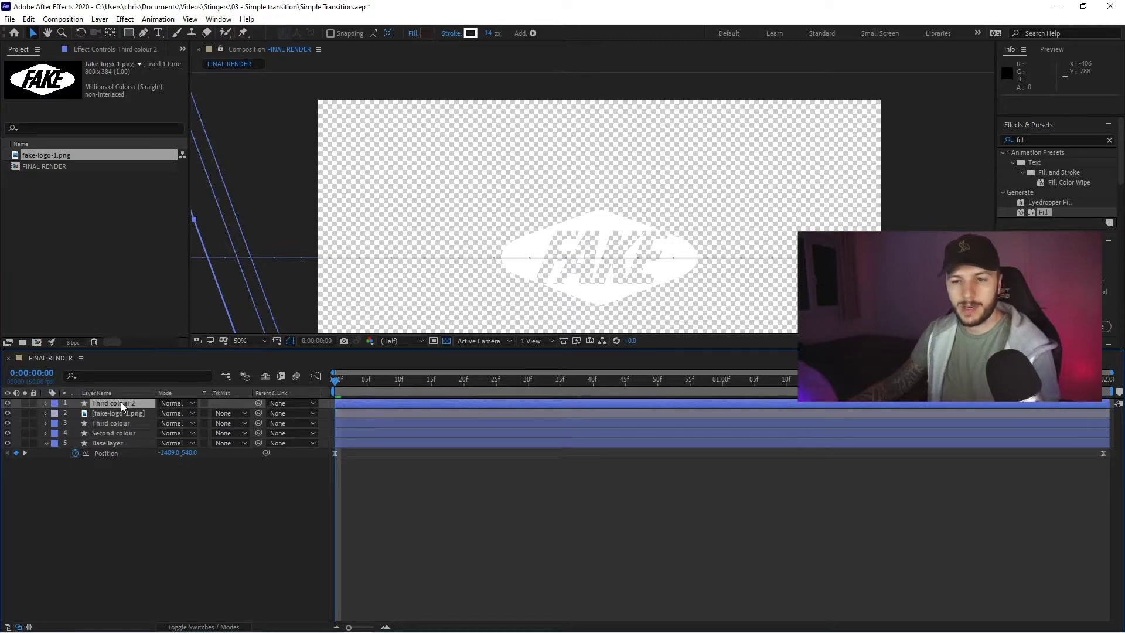
right_click(120, 402)
click(148, 378)
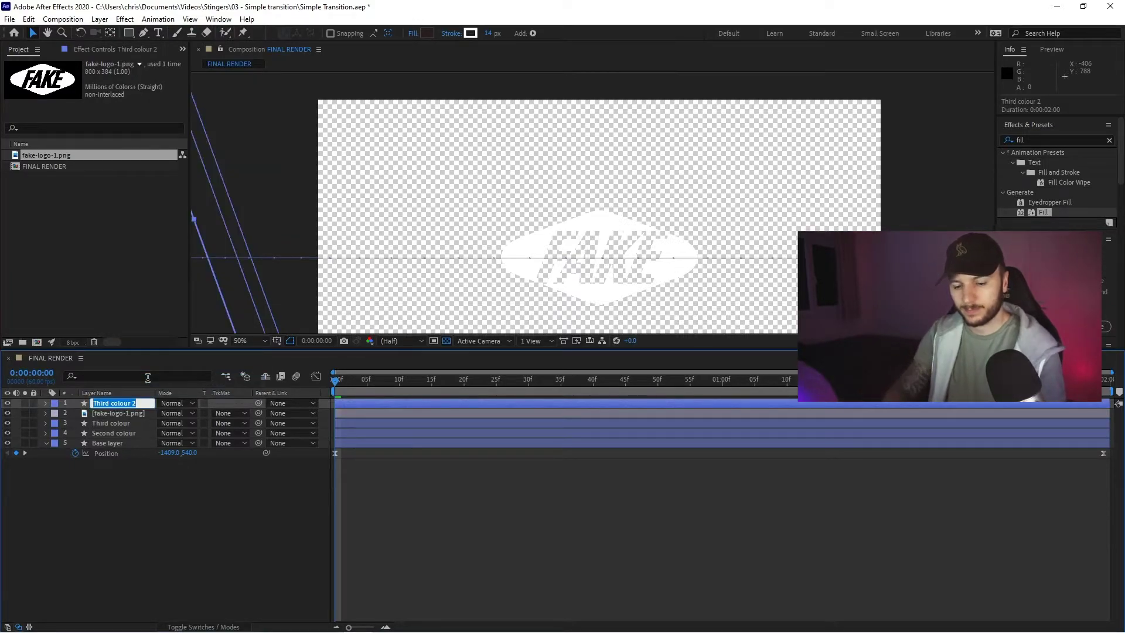
text(Track)
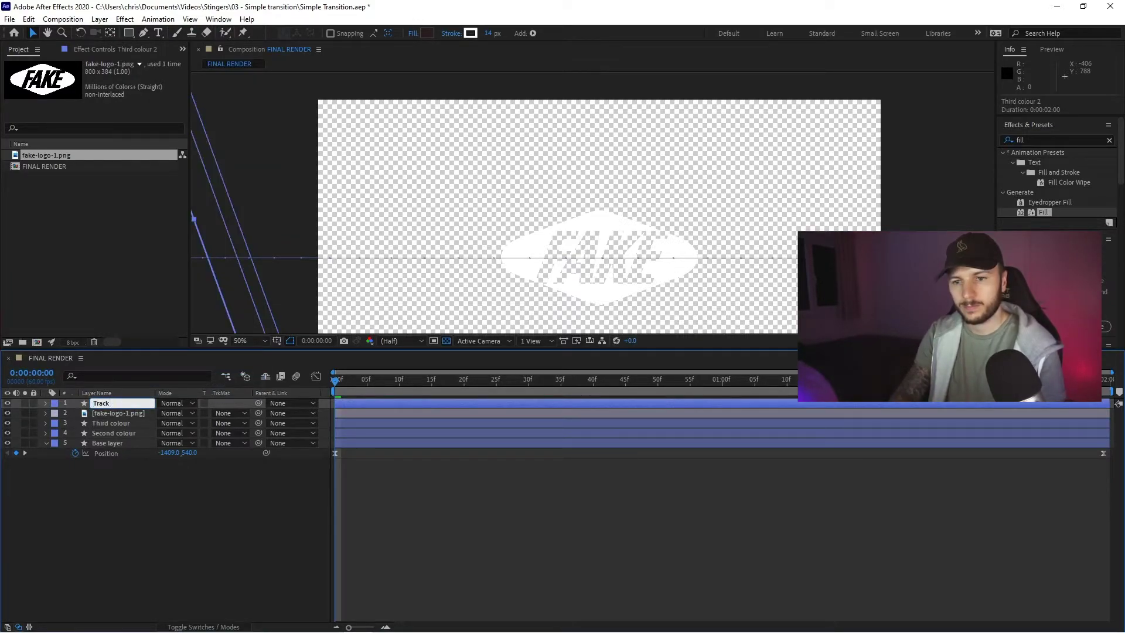
text( matte)
key(Return)
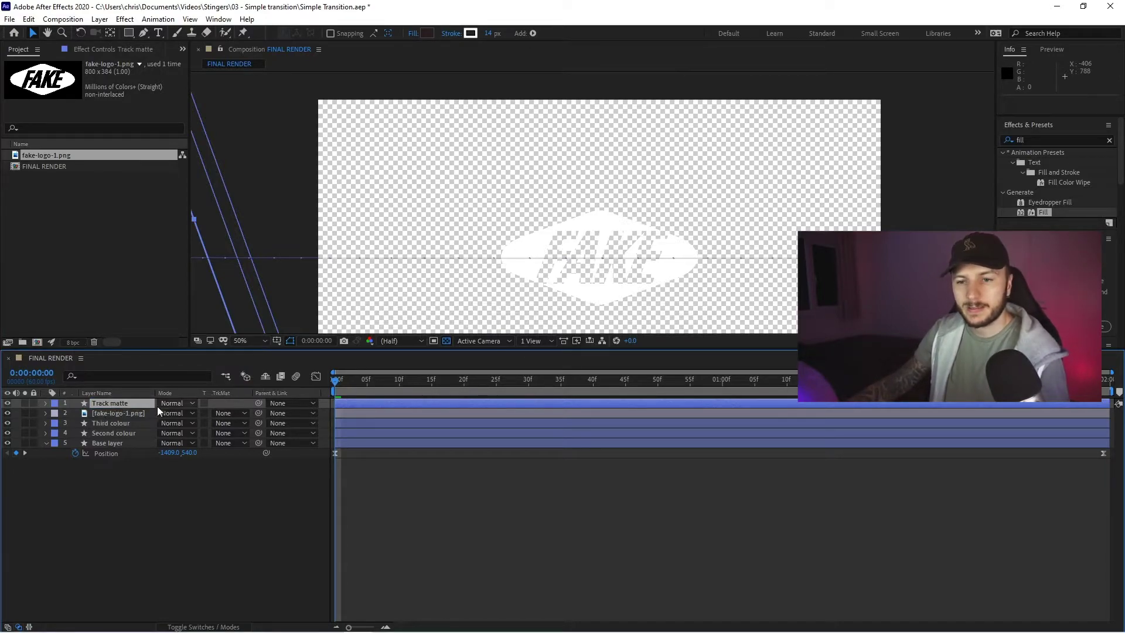
Set the logo layer's track matte to Alpha Matte "Track matte" and scrub through the reveal to check it
click(118, 414)
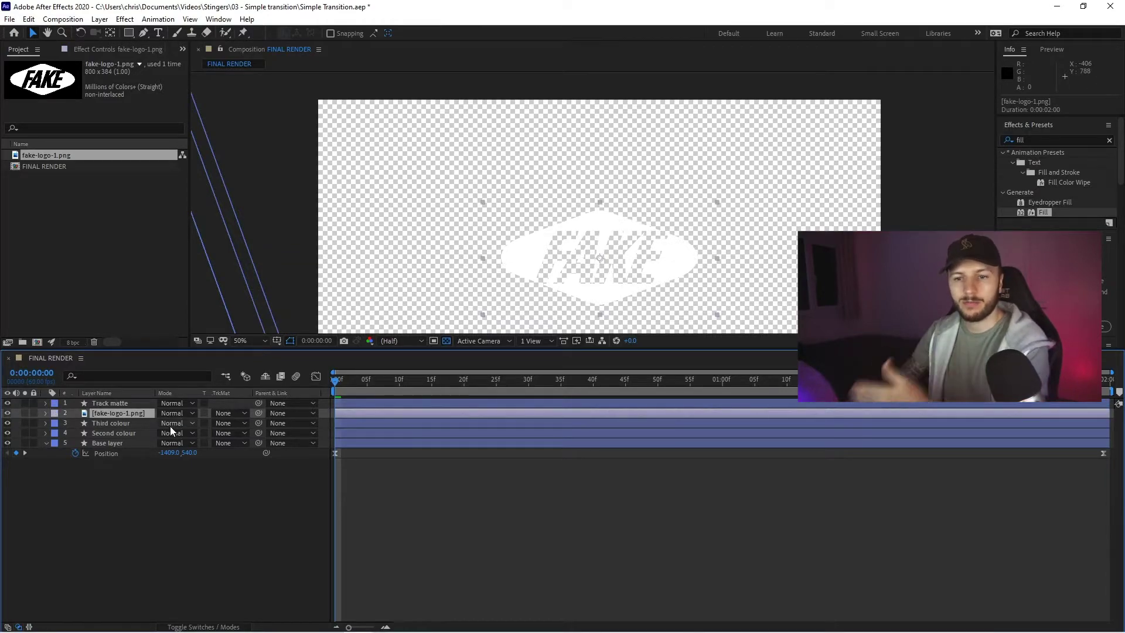
click(231, 414)
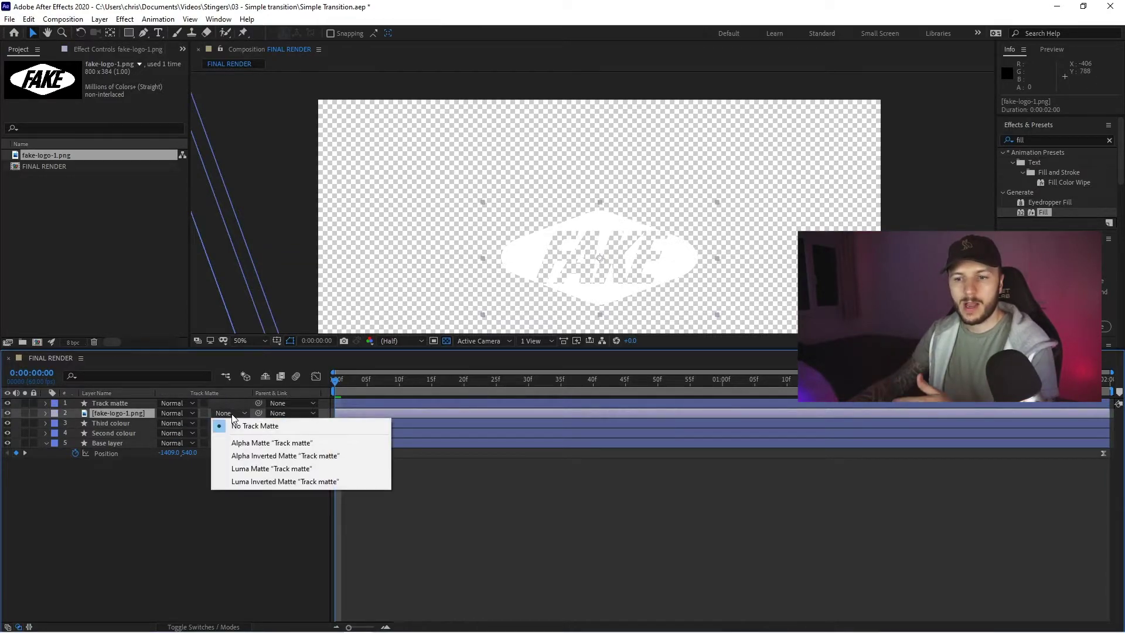
click(271, 443)
drag(336, 380, 628, 388)
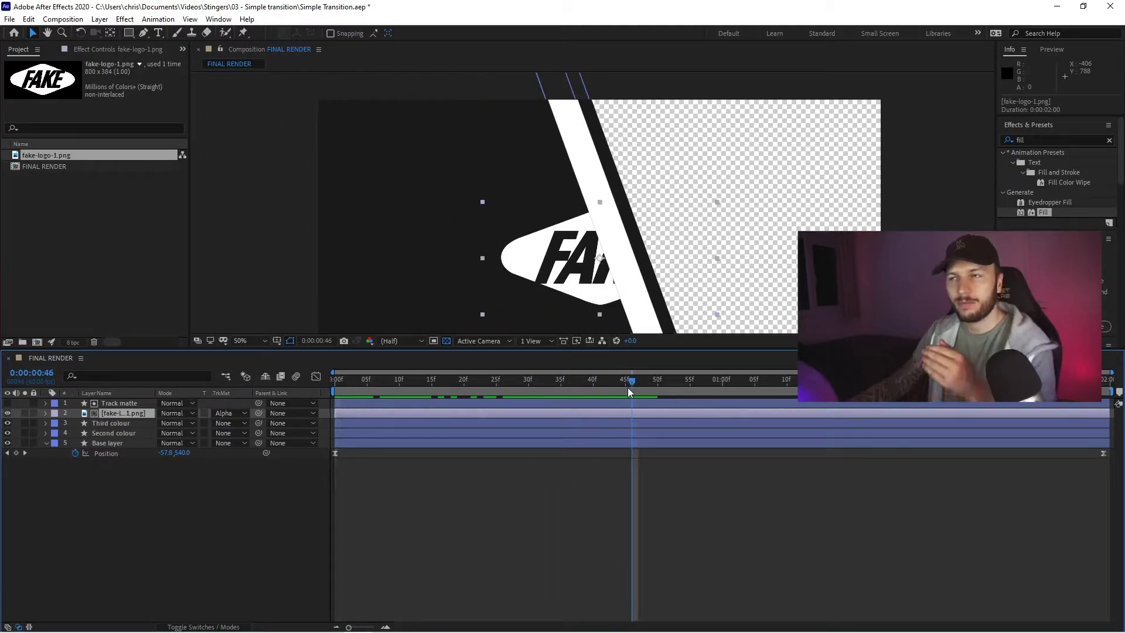
click(105, 424)
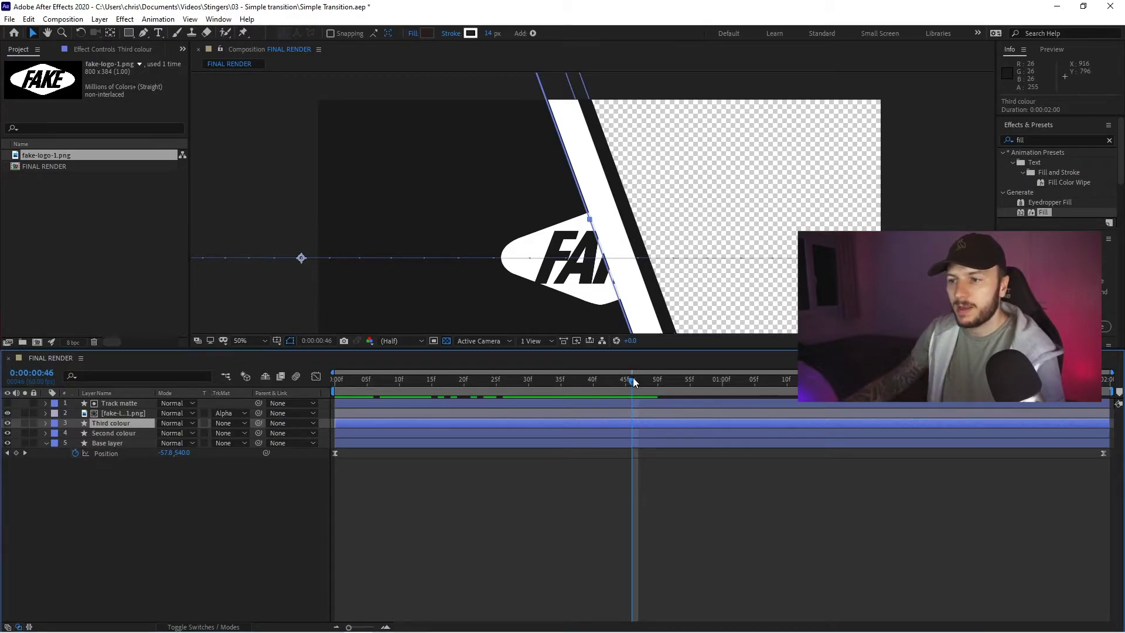
drag(633, 381, 652, 380)
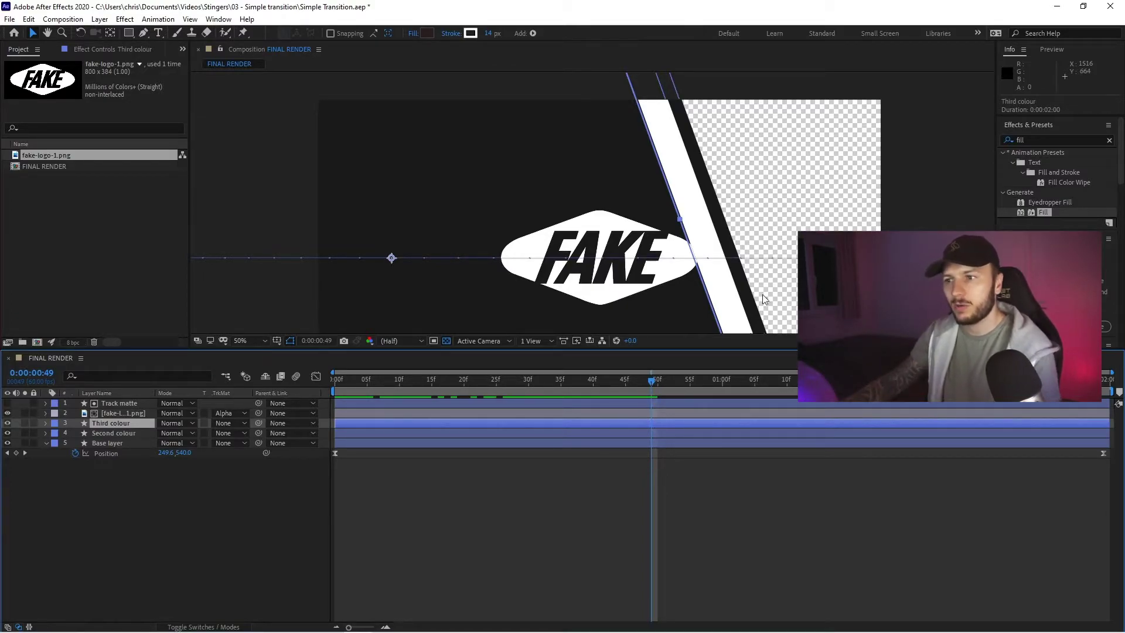
Add a Scale keyframe to the logo layer at frame 54 and set it to 85%
click(118, 412)
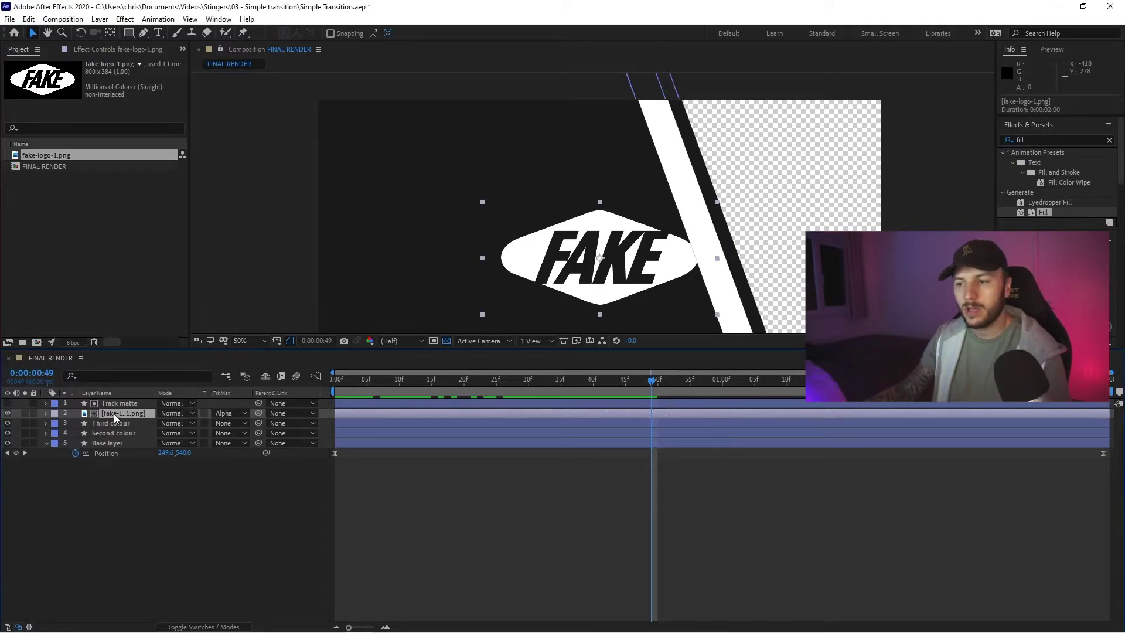
key(s)
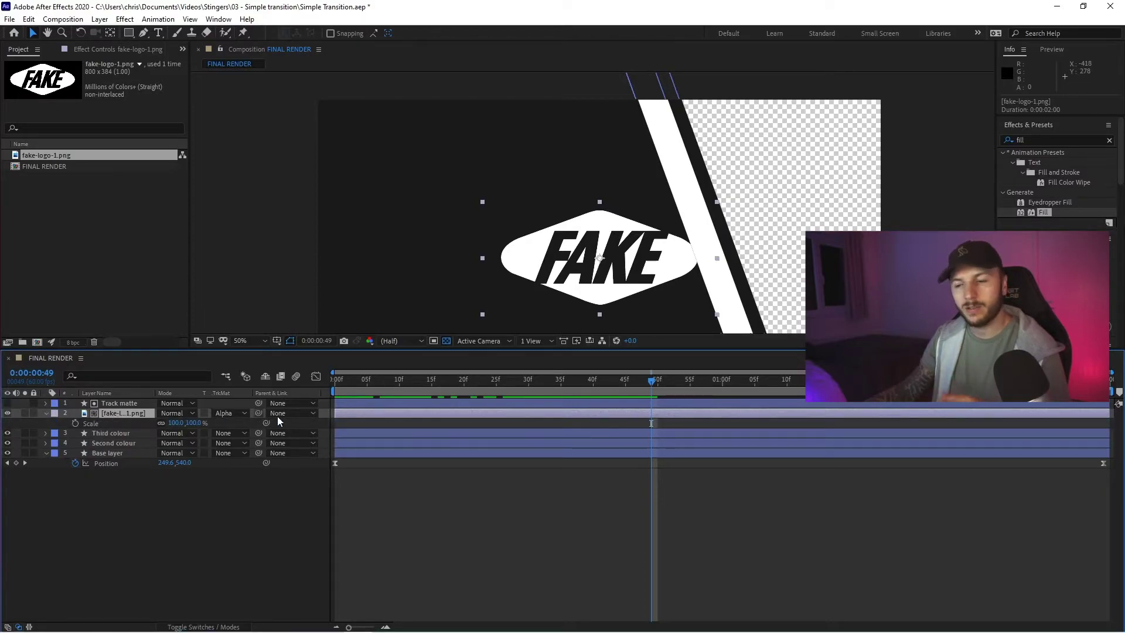
drag(652, 385, 683, 386)
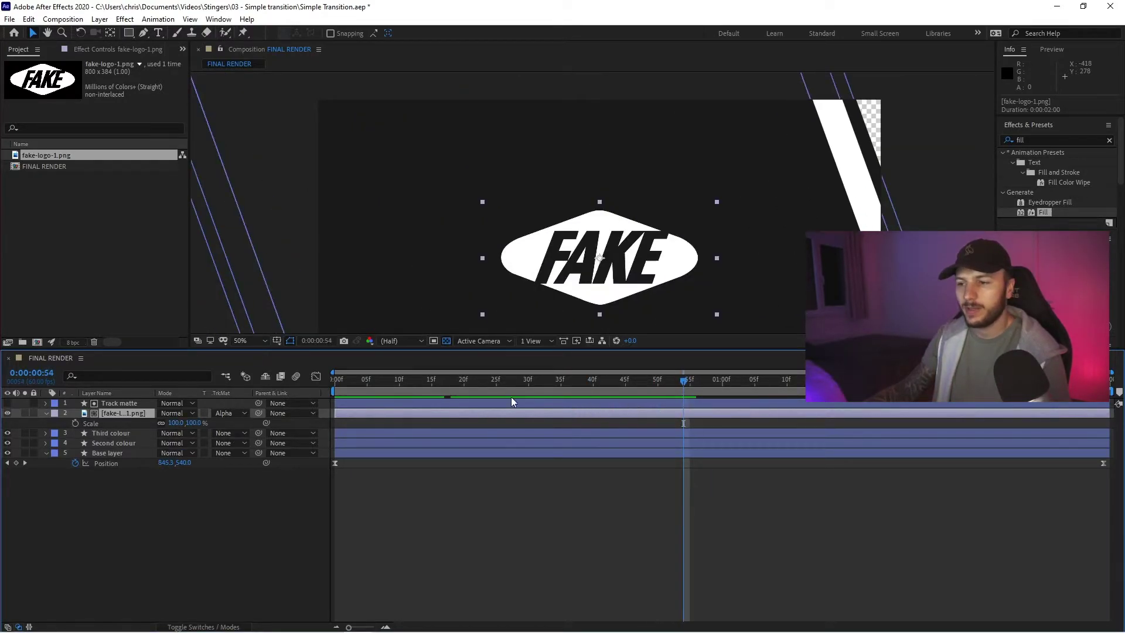
mouse_move(686, 385)
mouse_down()
mouse_move(757, 384)
mouse_move(684, 392)
mouse_up()
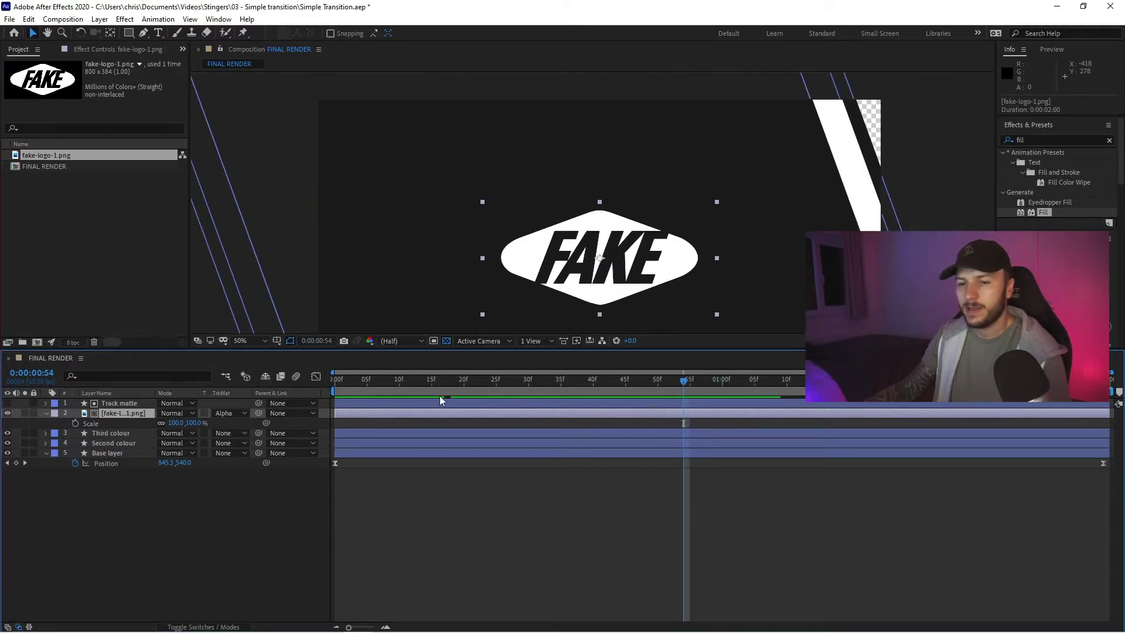
click(75, 423)
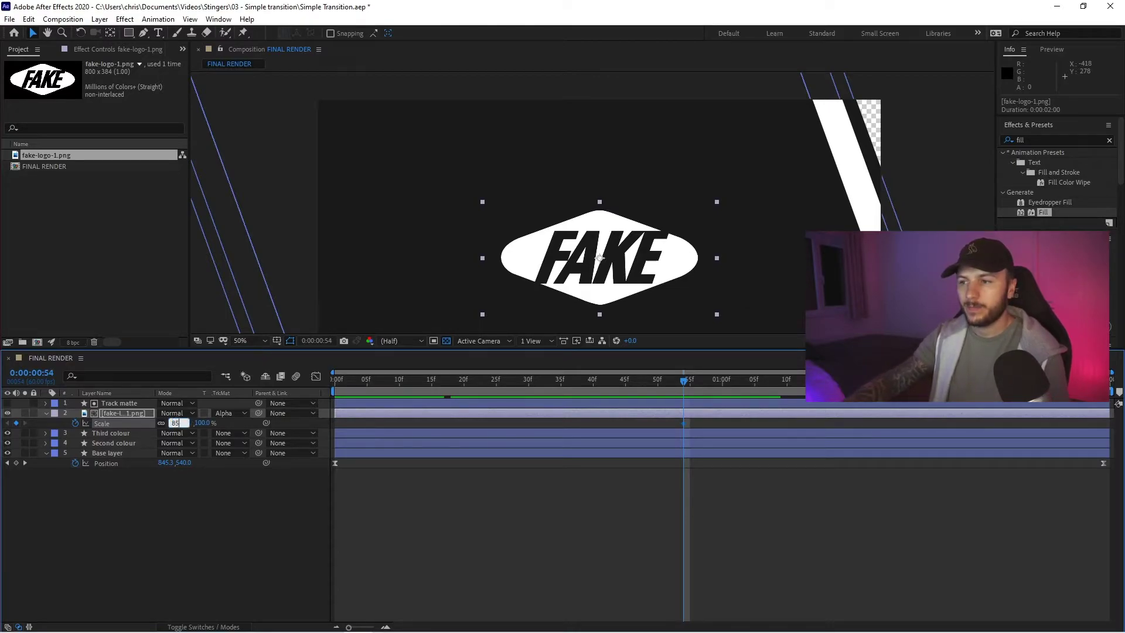
key(Return)
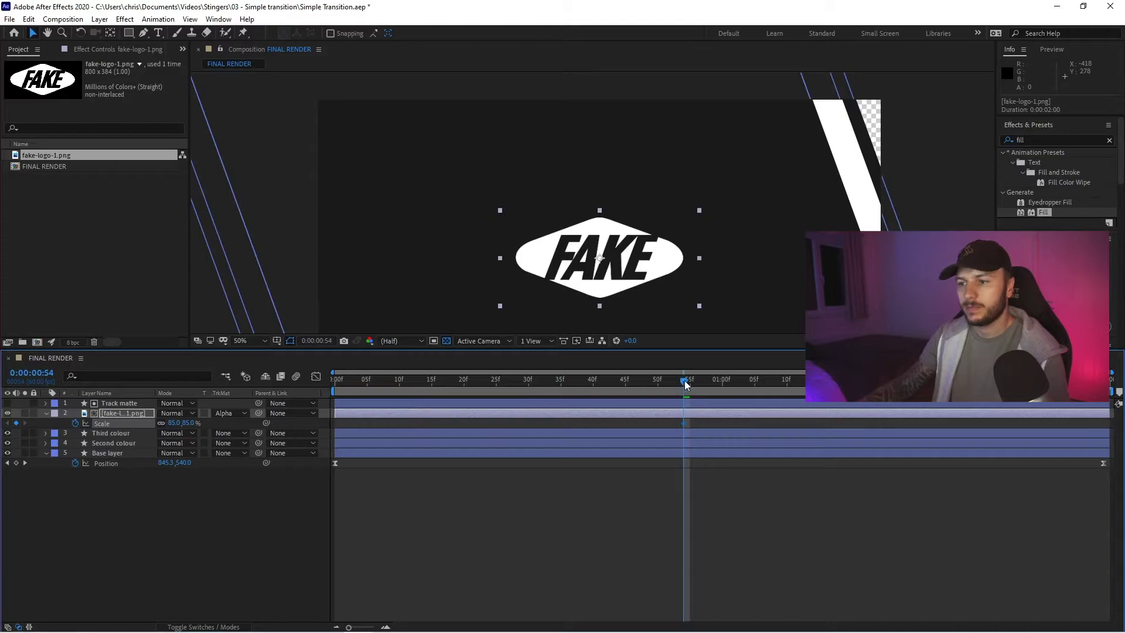
Add a 100% Scale keyframe to the logo layer at frame 0 and play the animation
drag(685, 381, 273, 392)
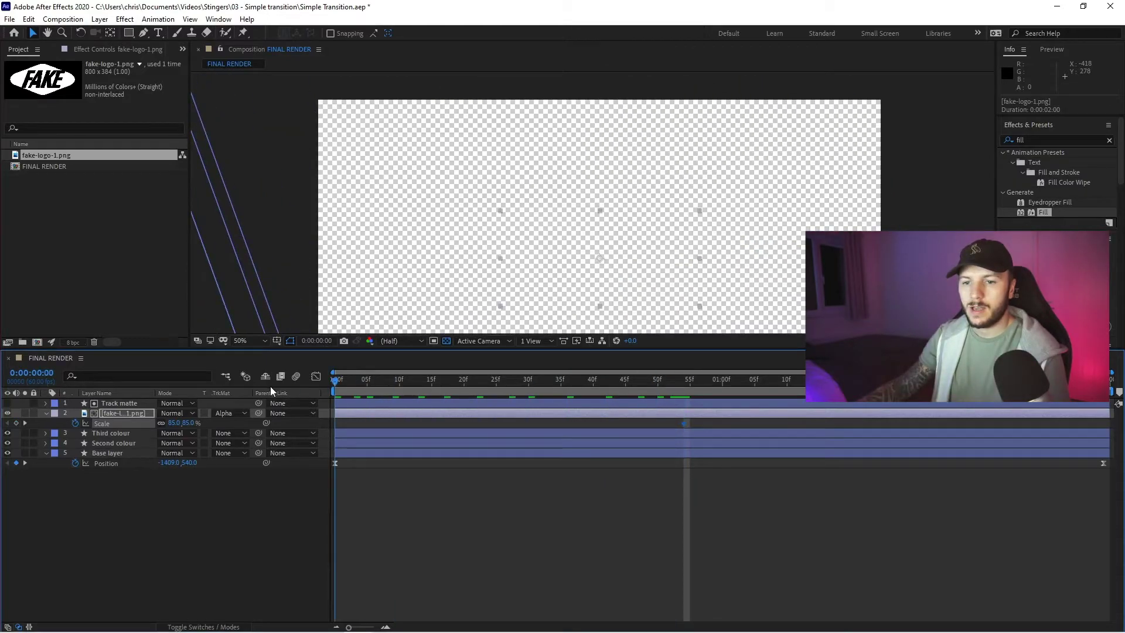
click(16, 422)
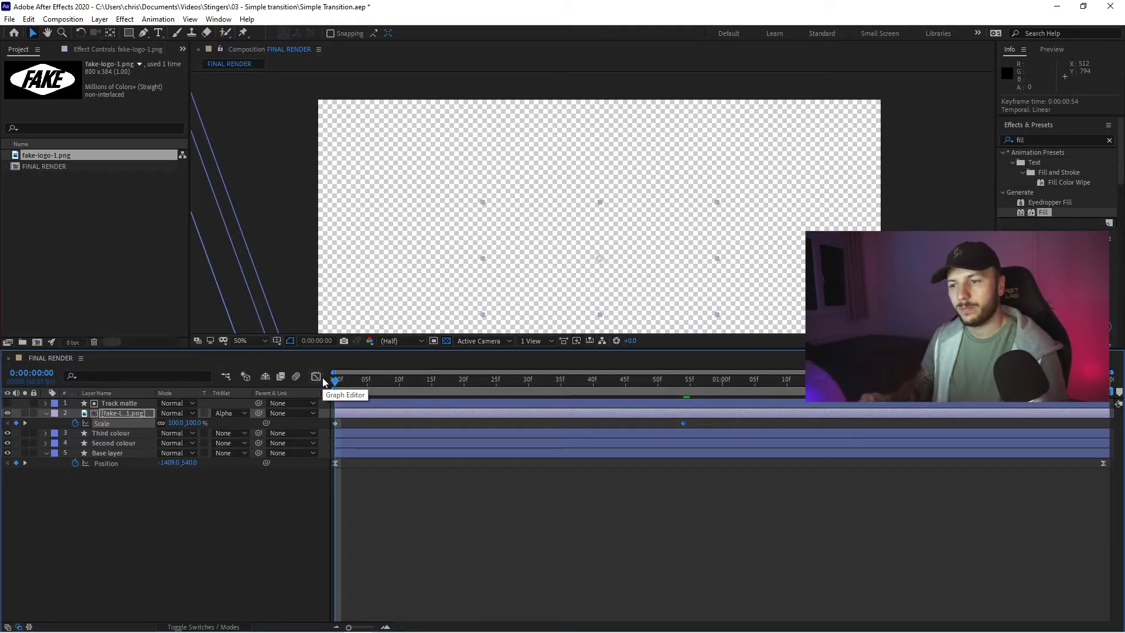
key(space)
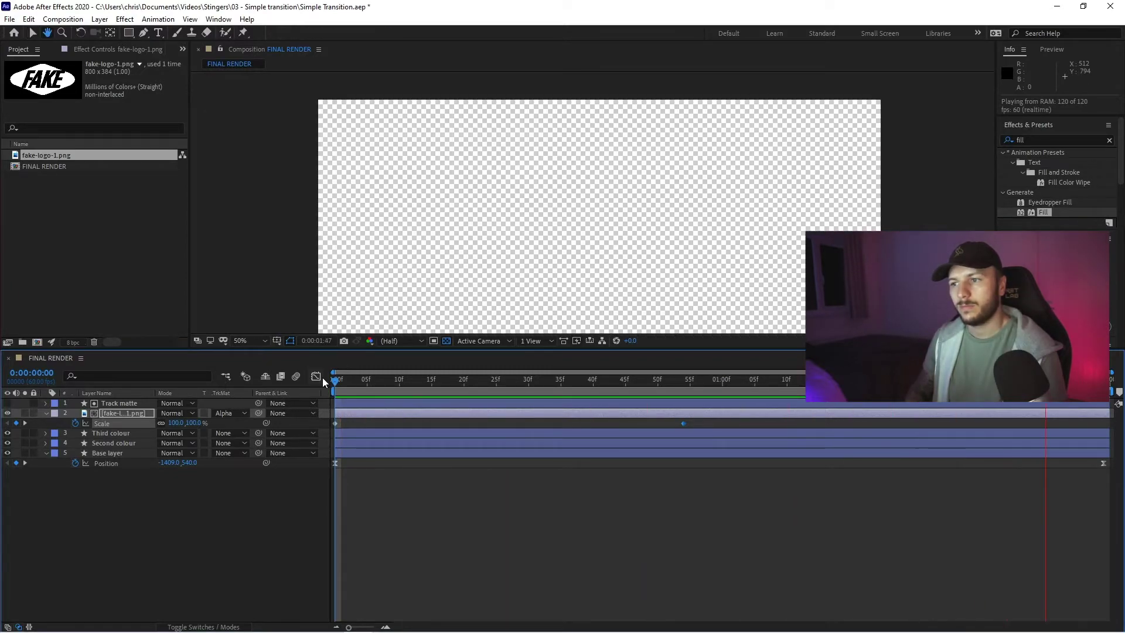
key(space)
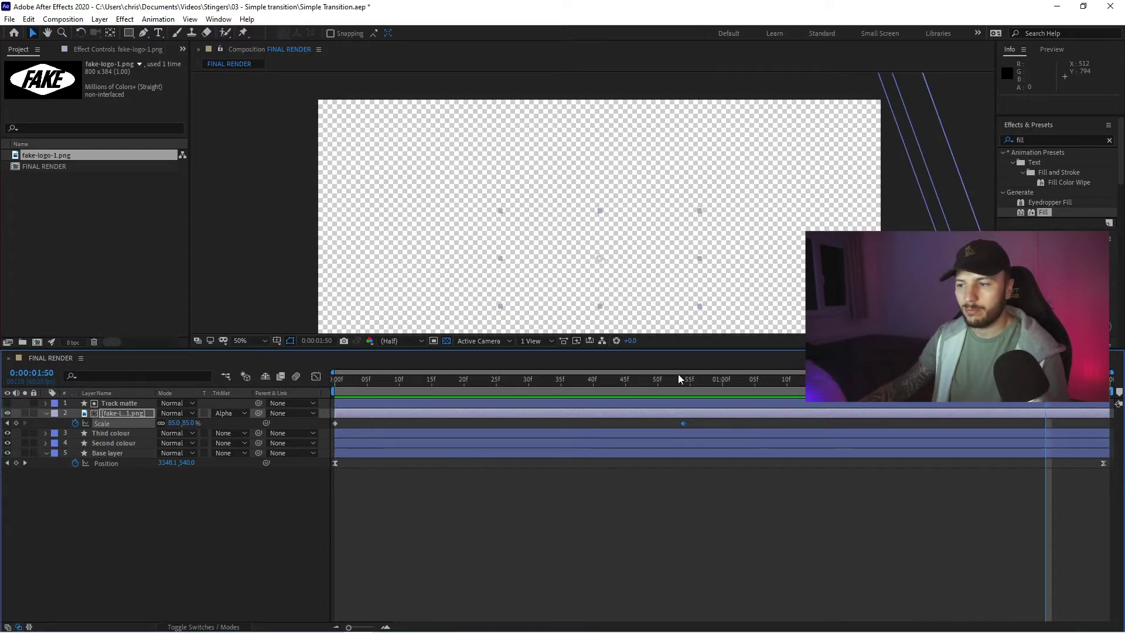
Set the logo's Scale keyframe at frame 54 to 65% and play the animation from the start
mouse_move(679, 379)
mouse_down()
mouse_move(638, 387)
mouse_move(672, 386)
mouse_up()
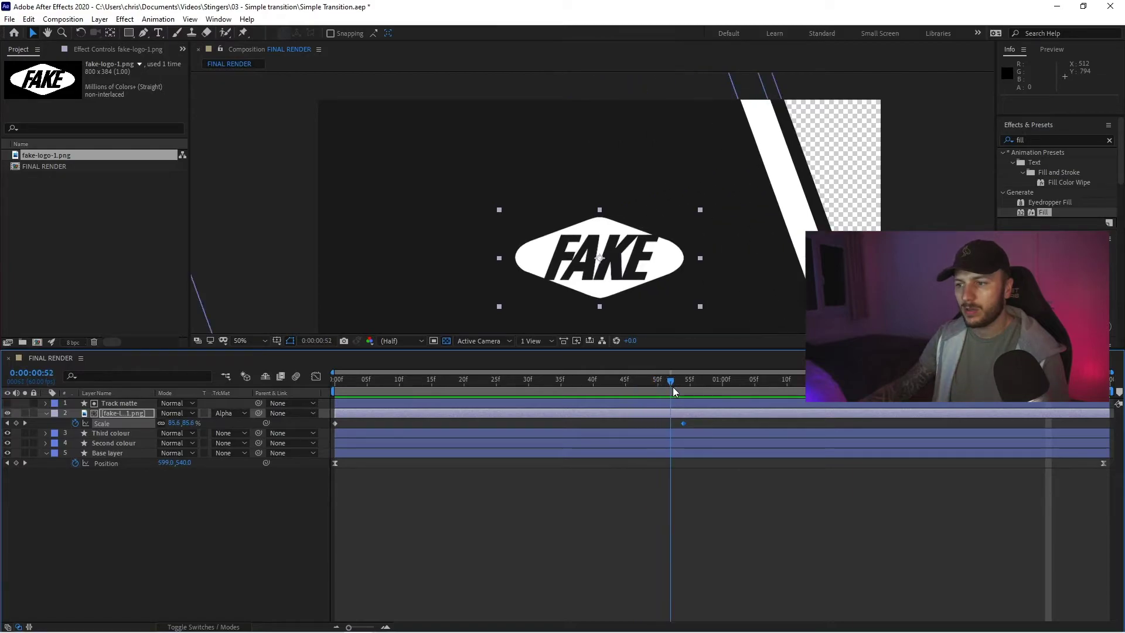
key(Page_Down)
key(Page_Down)
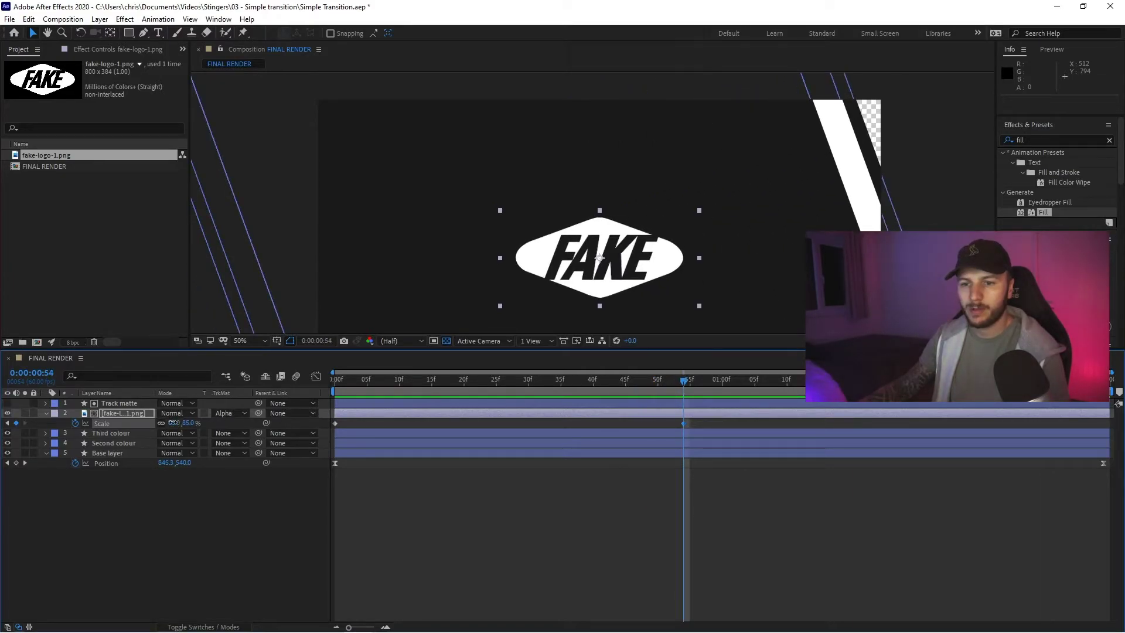
key(Return)
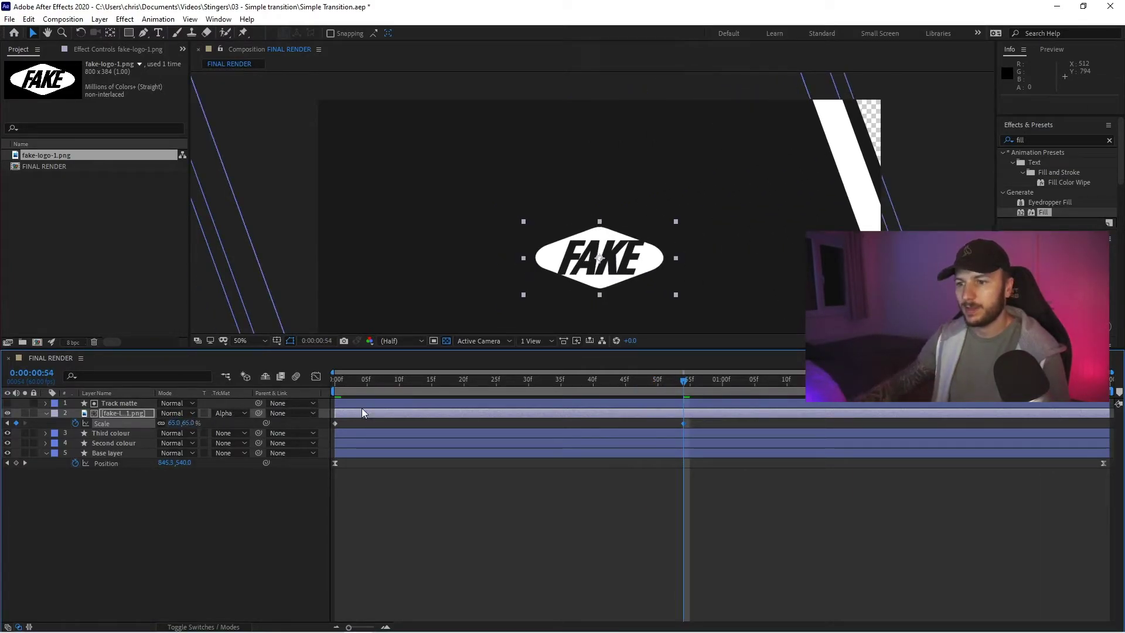
key(Home)
key(space)
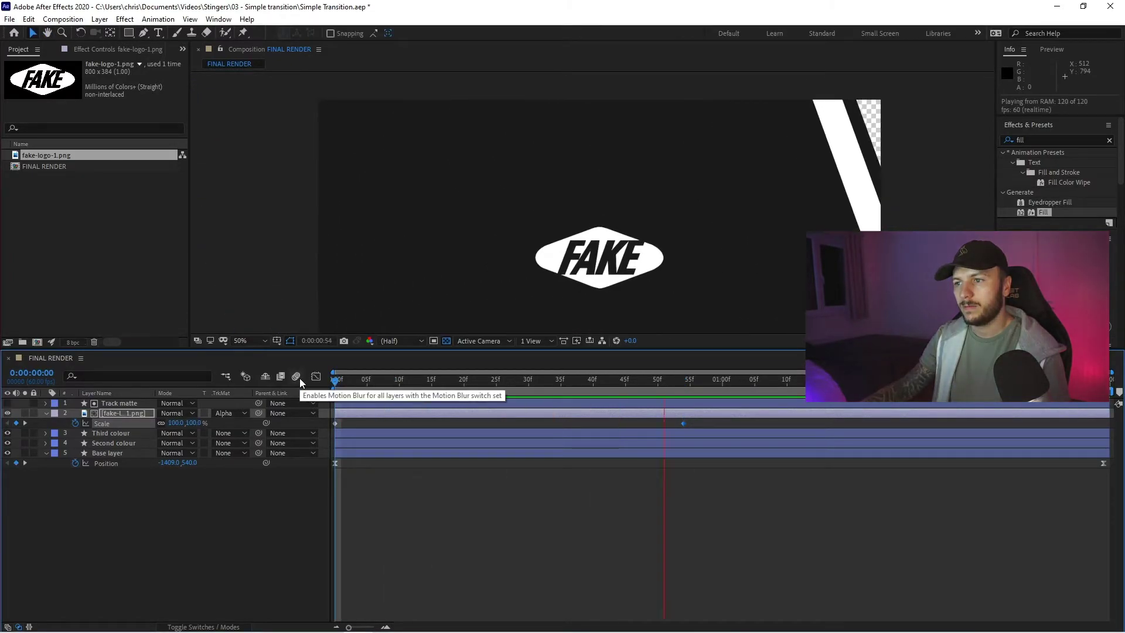
key(space)
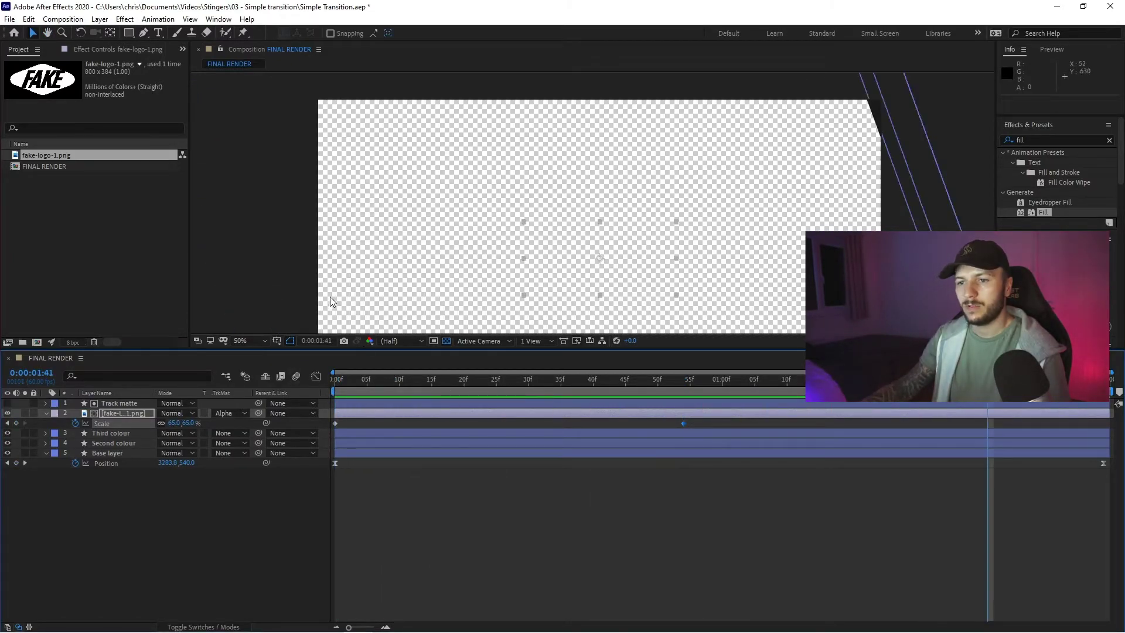
Fit the whole composition in the viewer and play the transition from frame 0 to judge the logo's scaling
right_click(269, 331)
click(270, 337)
click(264, 341)
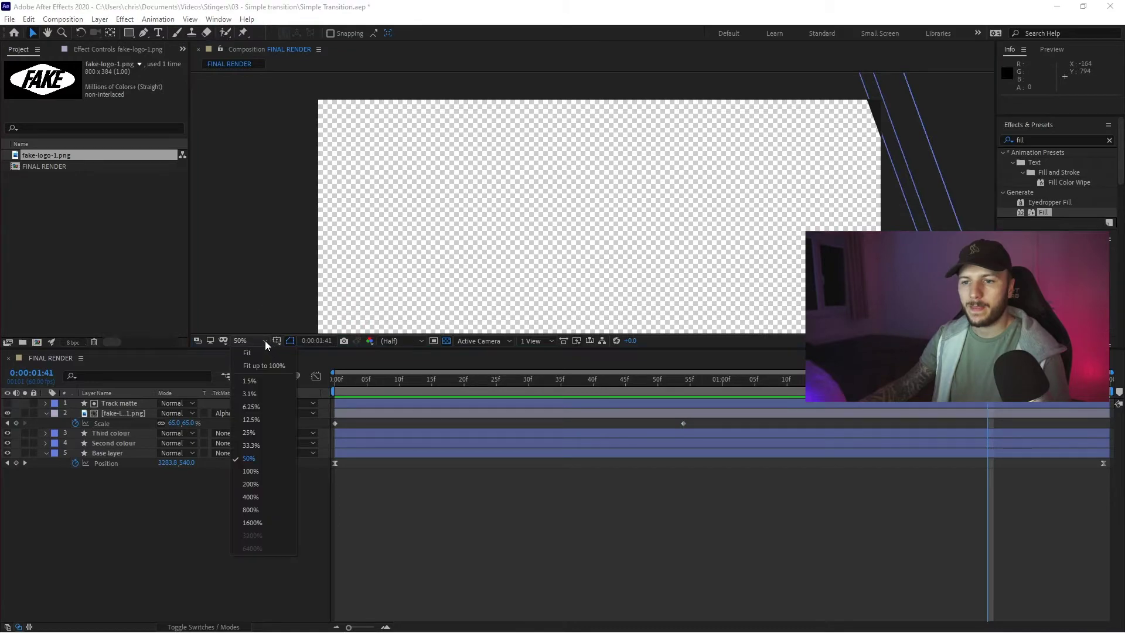
click(265, 358)
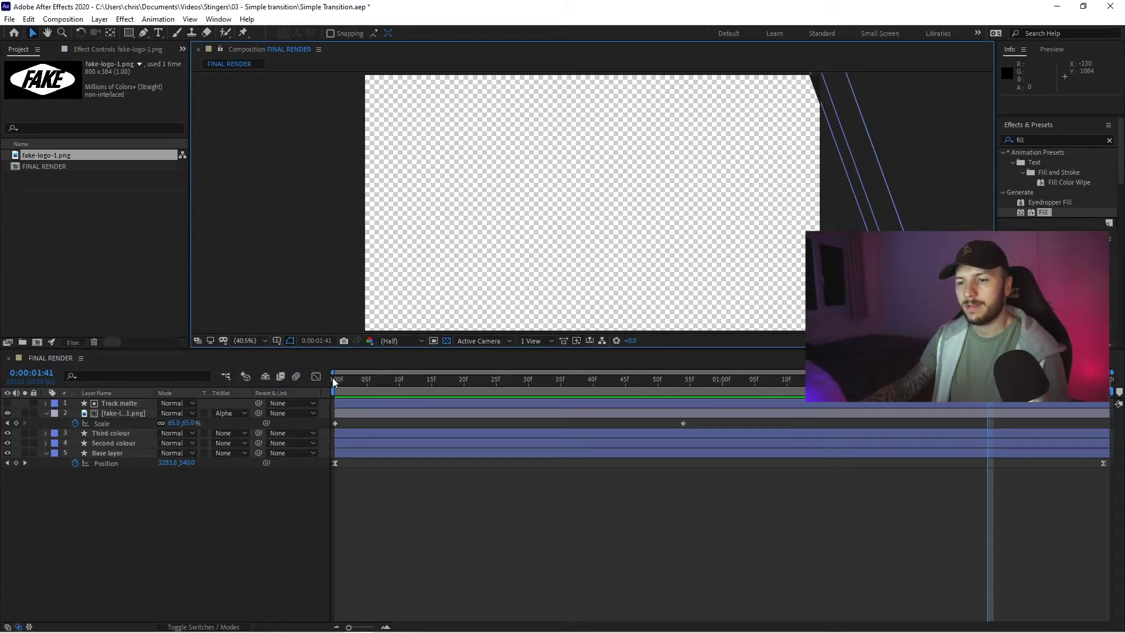
click(348, 379)
key(shift+F3)
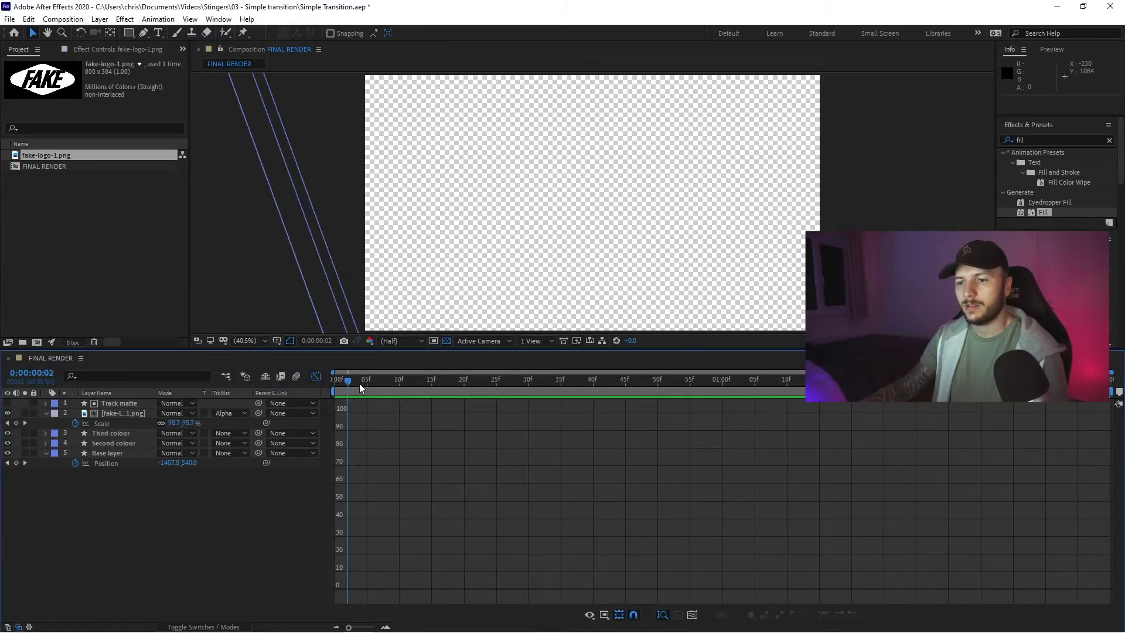
click(317, 376)
drag(349, 380, 294, 381)
key(space)
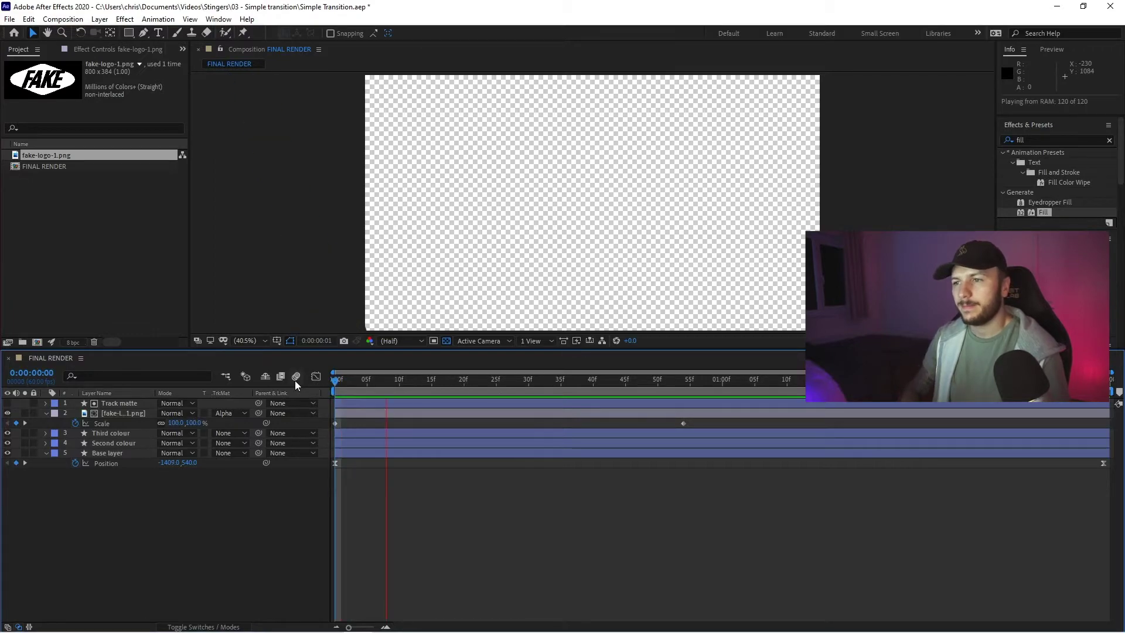
key(space)
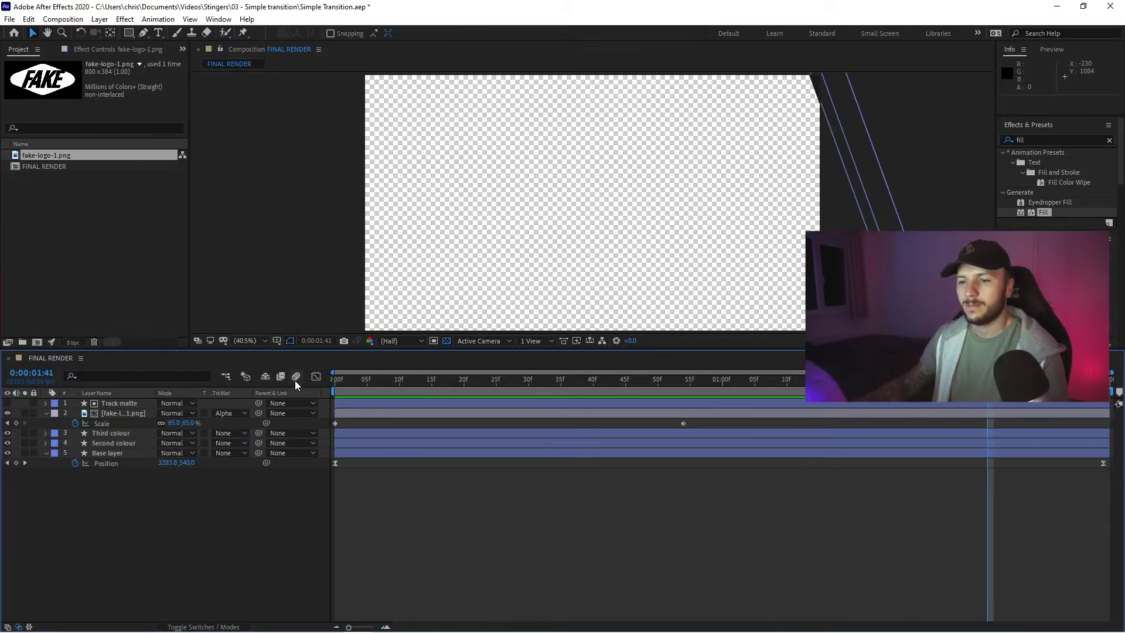
Reduce the logo's Scale keyframe at frame 54 to 45% and preview the transition from the start
click(687, 382)
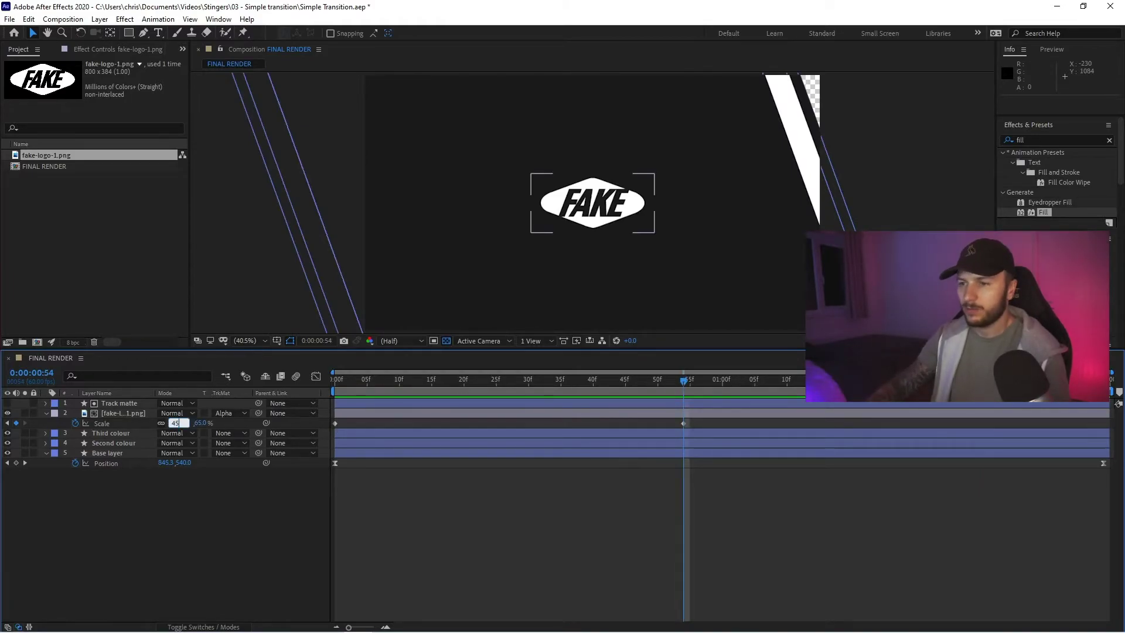
text(45)
key(Return)
drag(365, 382, 290, 384)
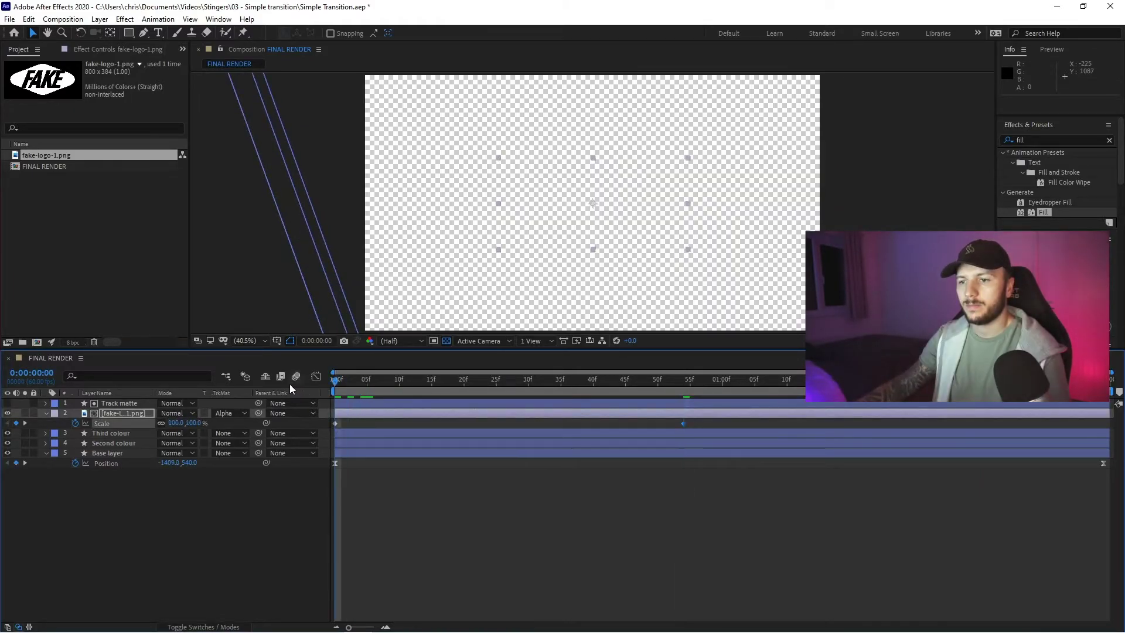
key(space)
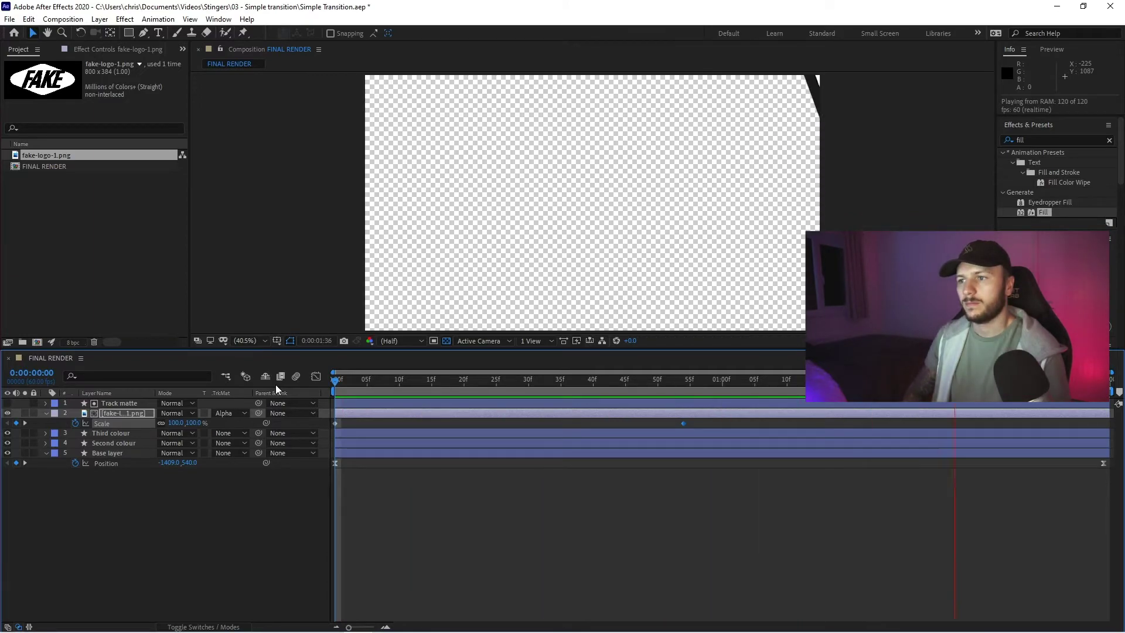